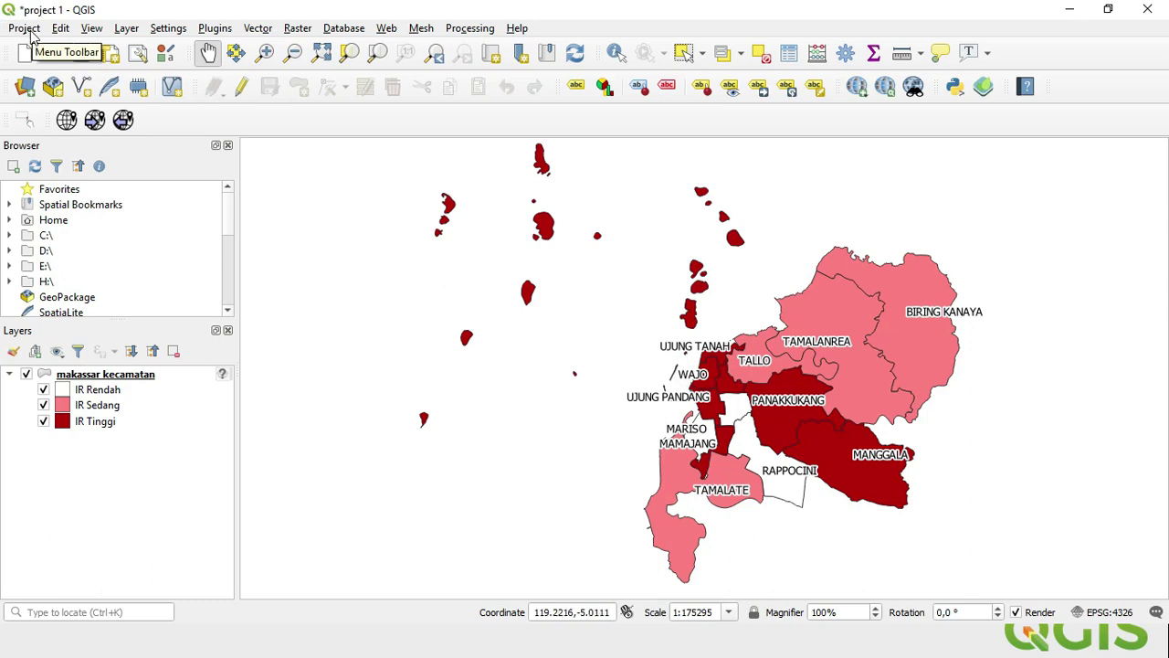
- Create a new print layout titled "IR dbd" and maximize its window
{"action": "left_click", "coordinate": [30, 33]}
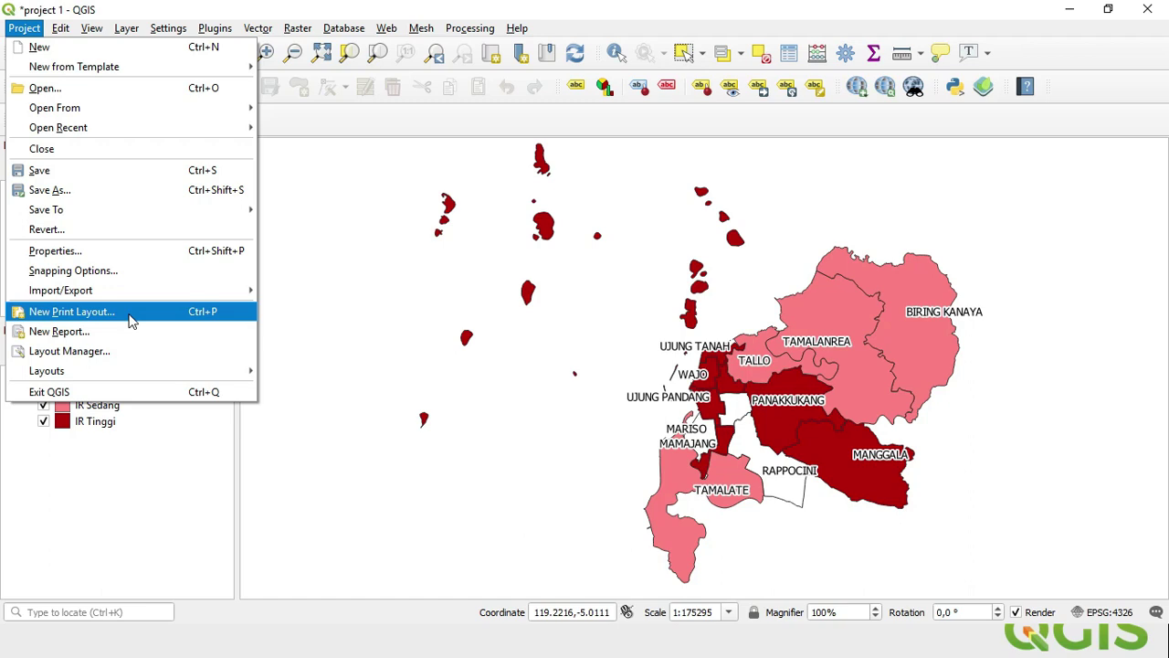
{"action": "left_click", "coordinate": [133, 320]}
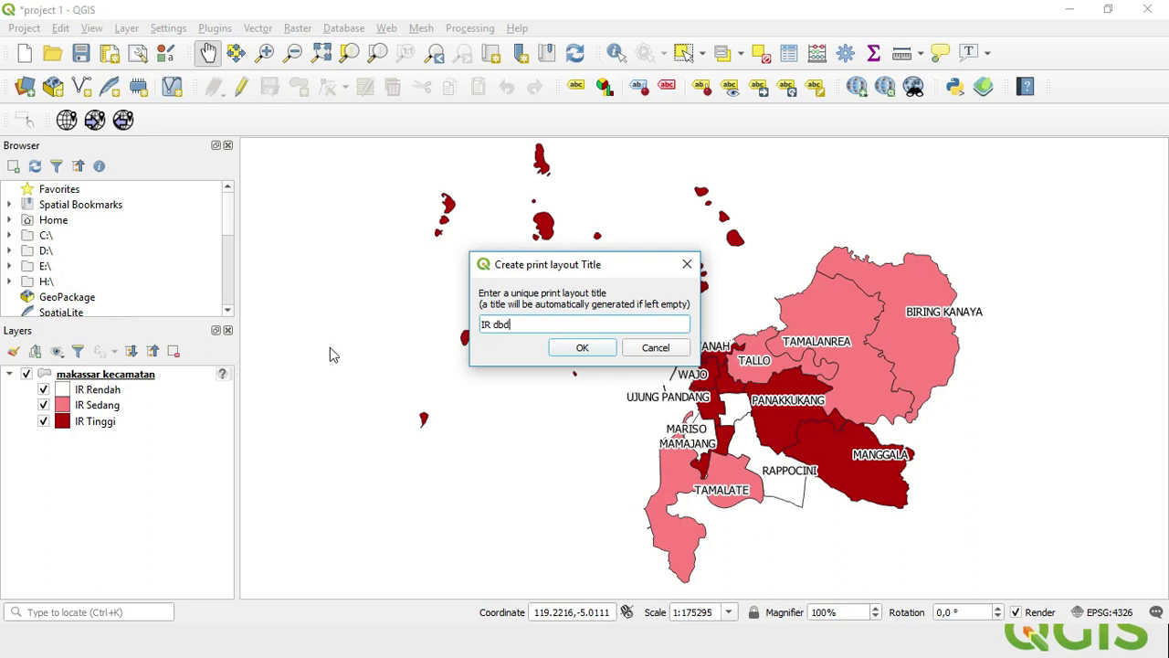
{"action": "left_click", "coordinate": [588, 348]}
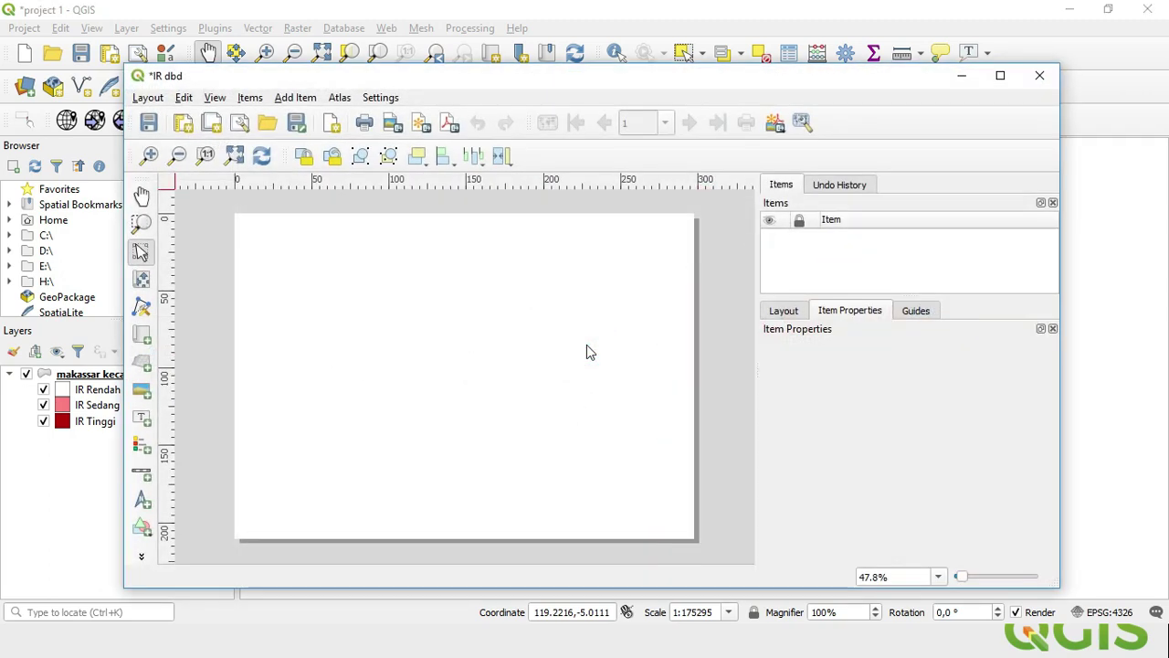
{"action": "left_click", "coordinate": [999, 77]}
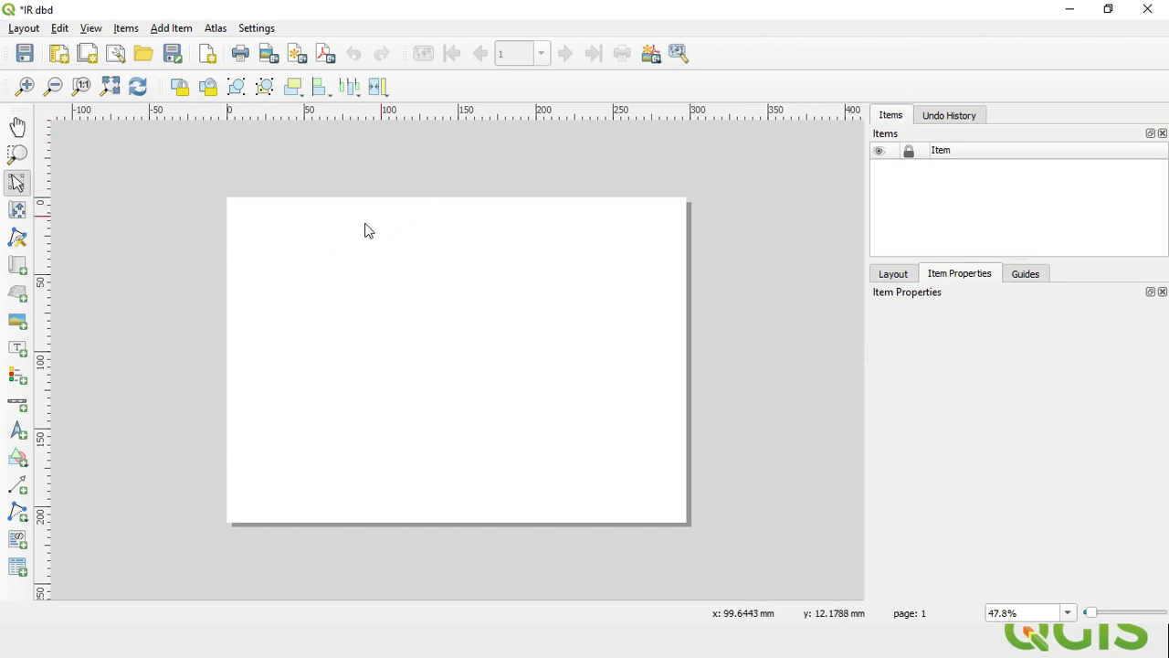
- Open the layout page's properties and choose A4 as the page size
{"action": "right_click", "coordinate": [583, 256]}
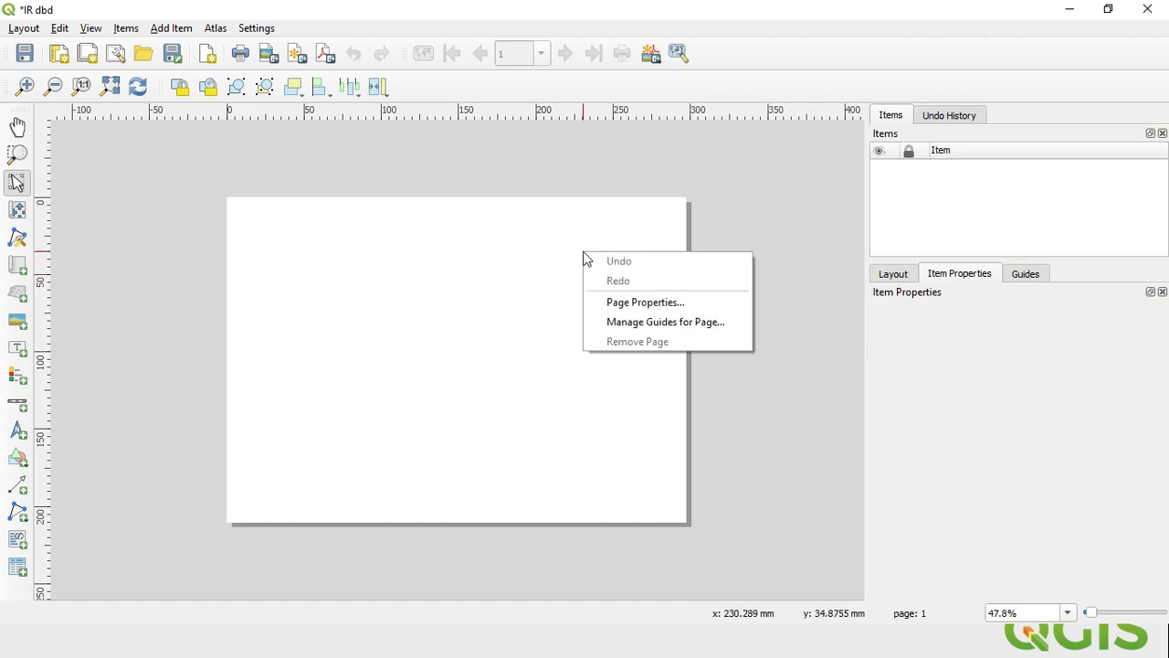
{"action": "left_click", "coordinate": [626, 305]}
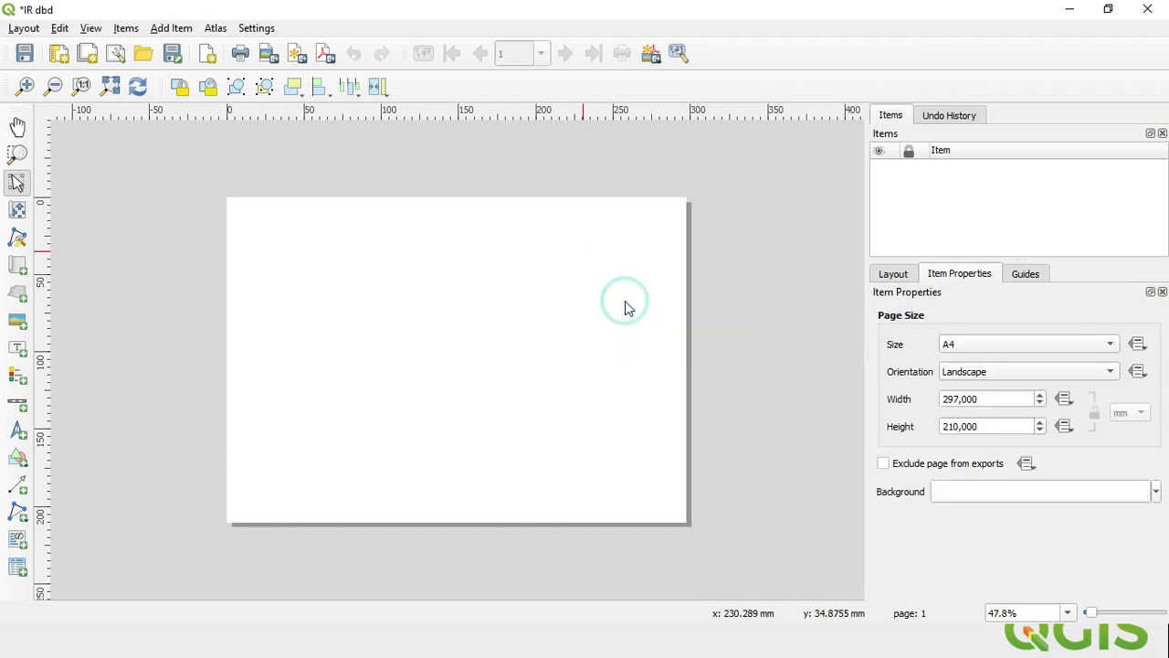
{"action": "left_click", "coordinate": [975, 354]}
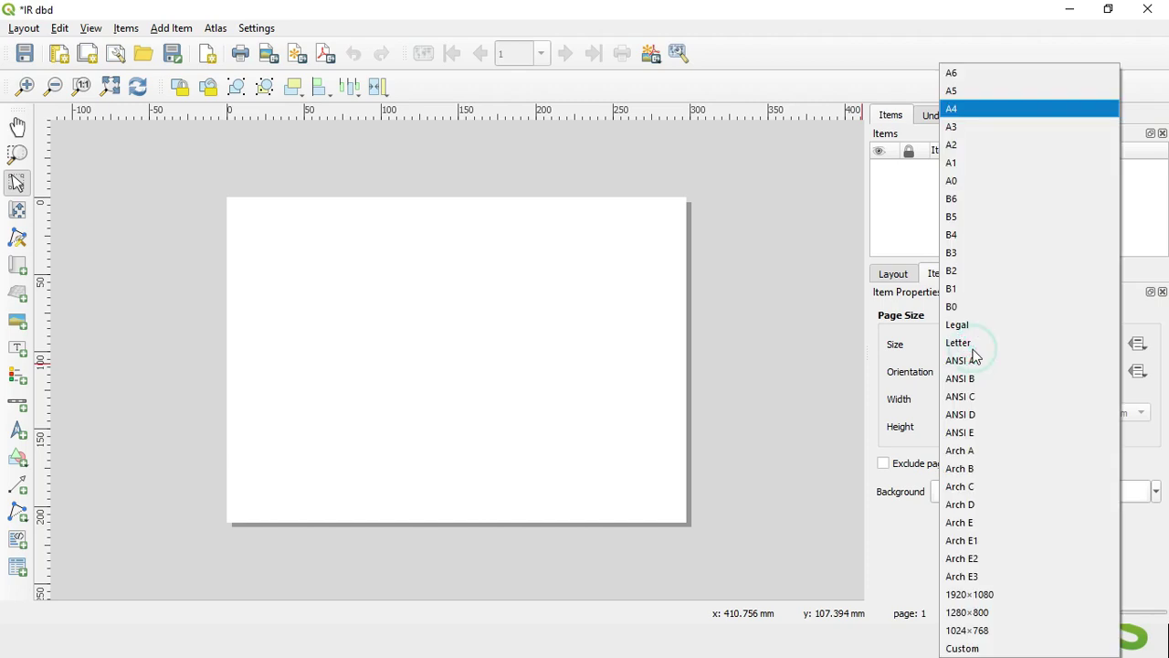
{"action": "left_click", "coordinate": [977, 116]}
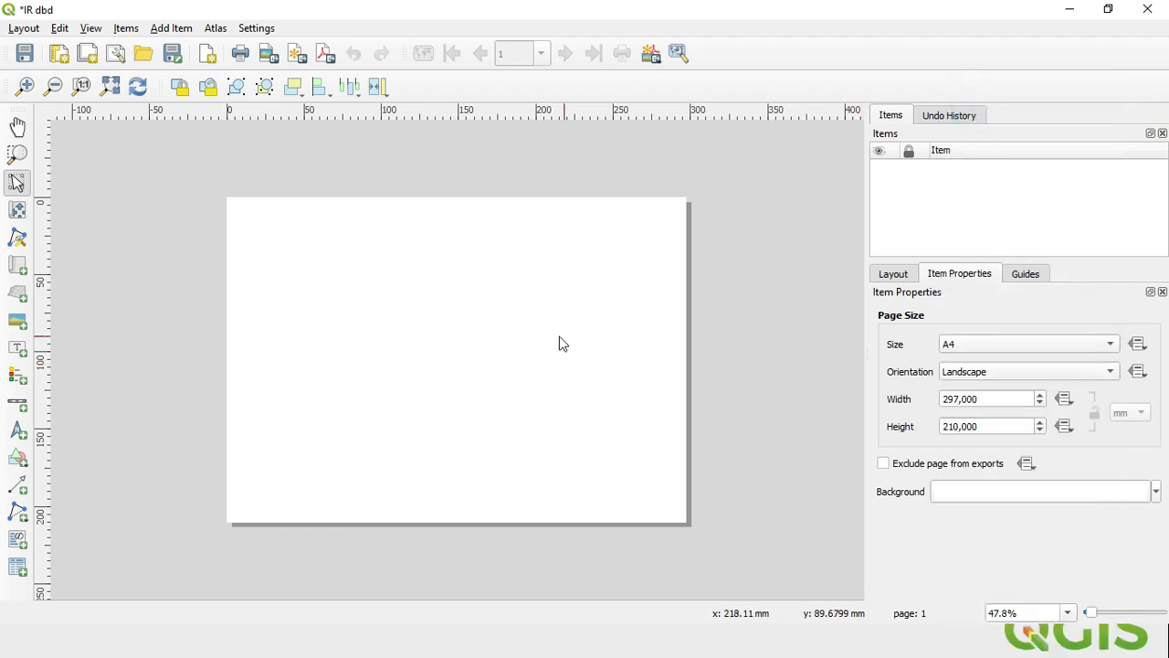
- Add a map about 220 by 190 mm near the page's upper-left corner and nudge it slightly inward
{"action": "scroll", "coordinate": [530, 315], "scroll_direction": "up", "scroll_amount": 1}
{"action": "scroll", "coordinate": [504, 298], "scroll_direction": "up", "scroll_amount": 3}
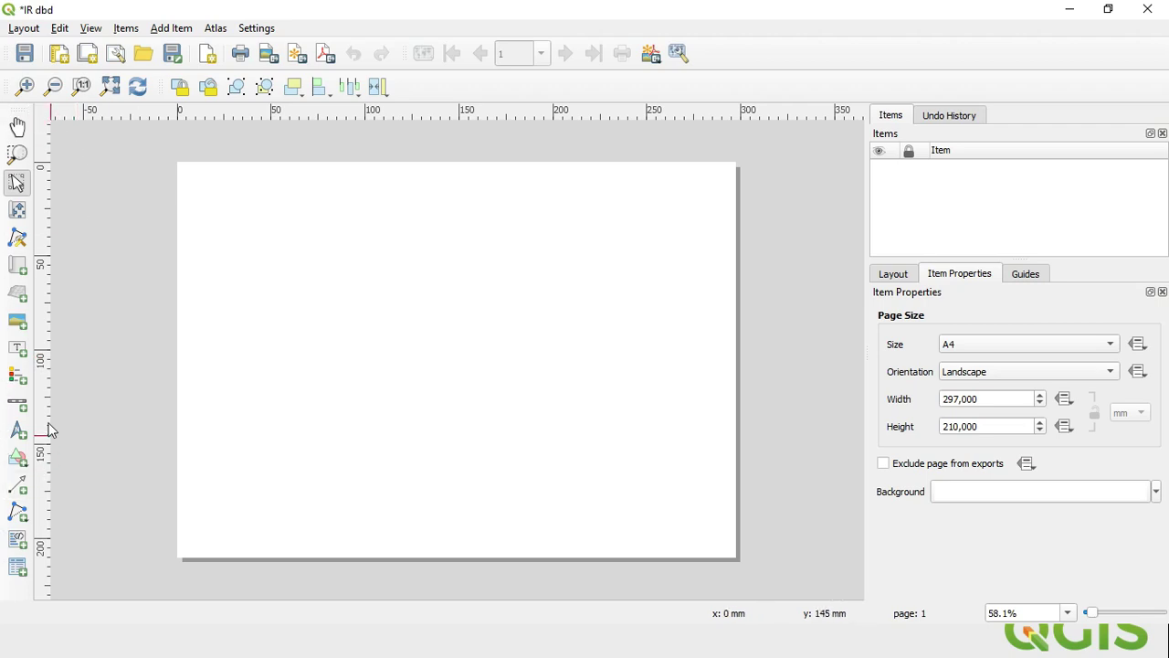
{"action": "left_click", "coordinate": [19, 267]}
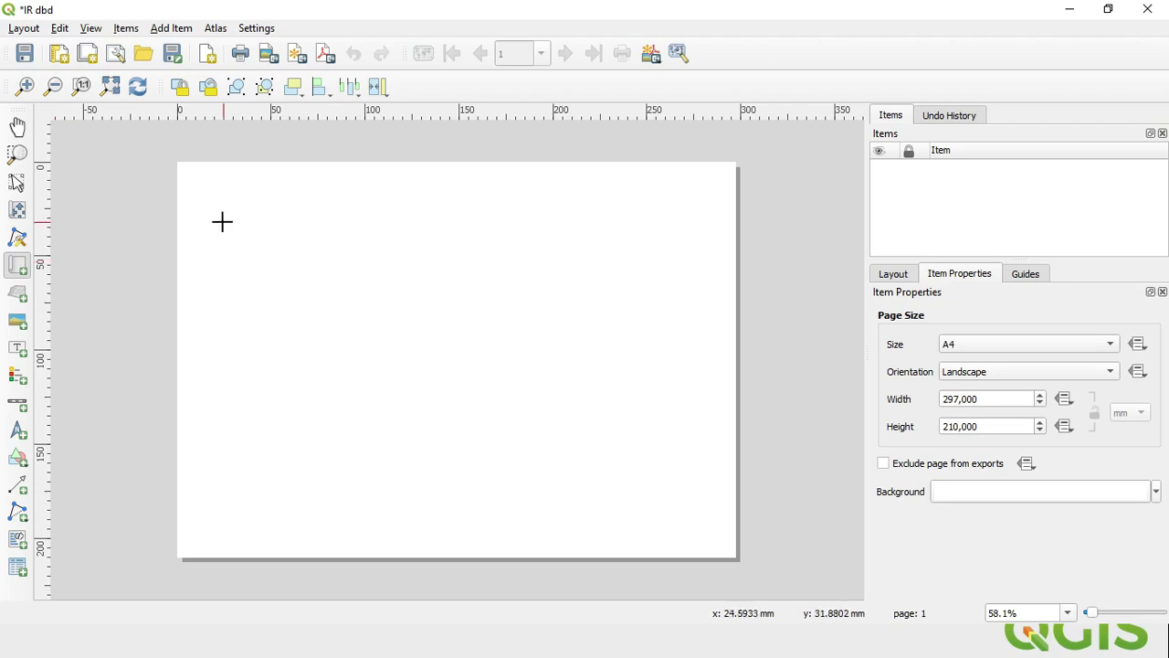
{"action": "left_click_drag", "start_coordinate": [190, 179], "coordinate": [602, 533]}
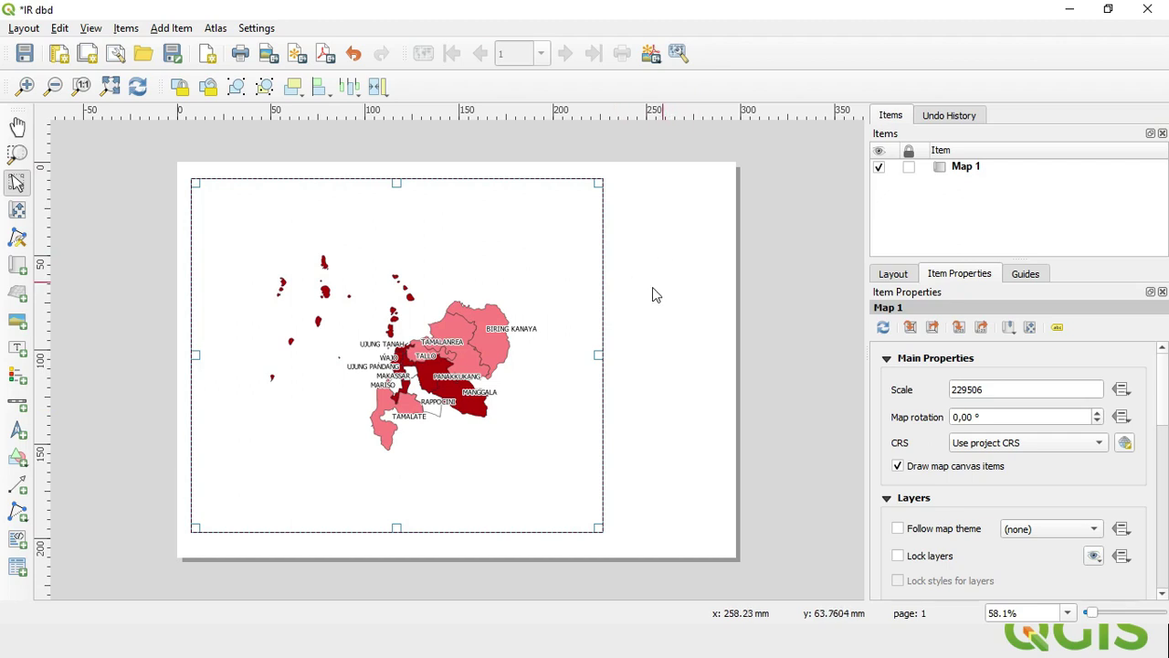
{"action": "left_click_drag", "start_coordinate": [409, 253], "coordinate": [418, 256]}
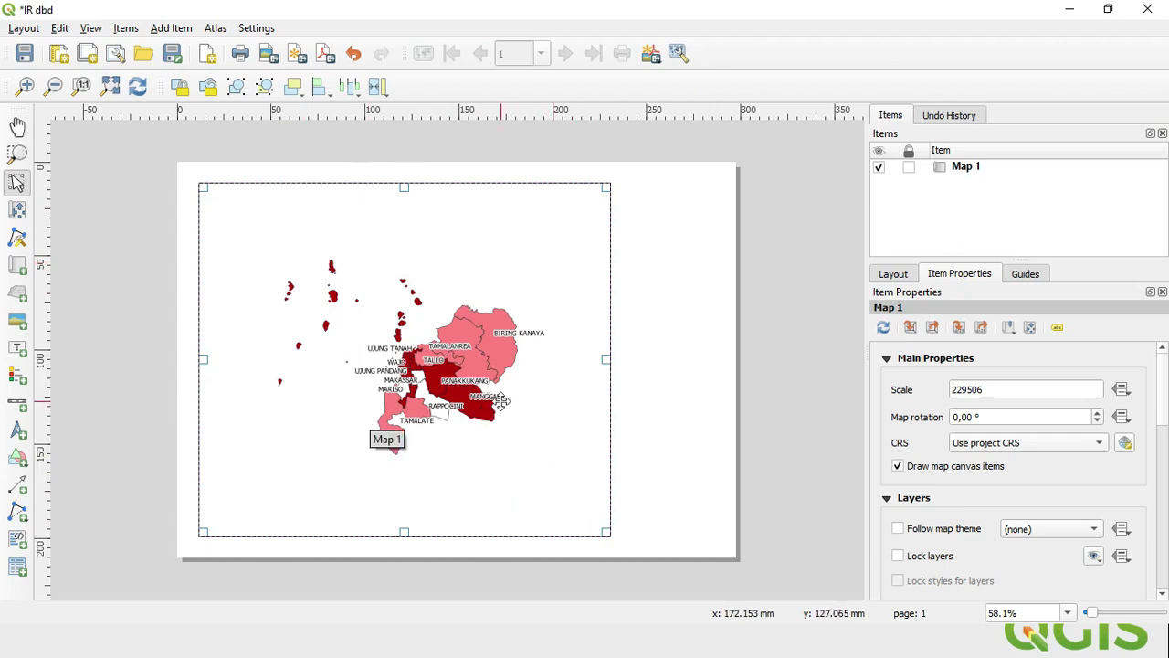
- Enlarge the map content to a scale of about 1:140,900 and shift it within the frame so all islands and districts fit
{"action": "left_click", "coordinate": [15, 216]}
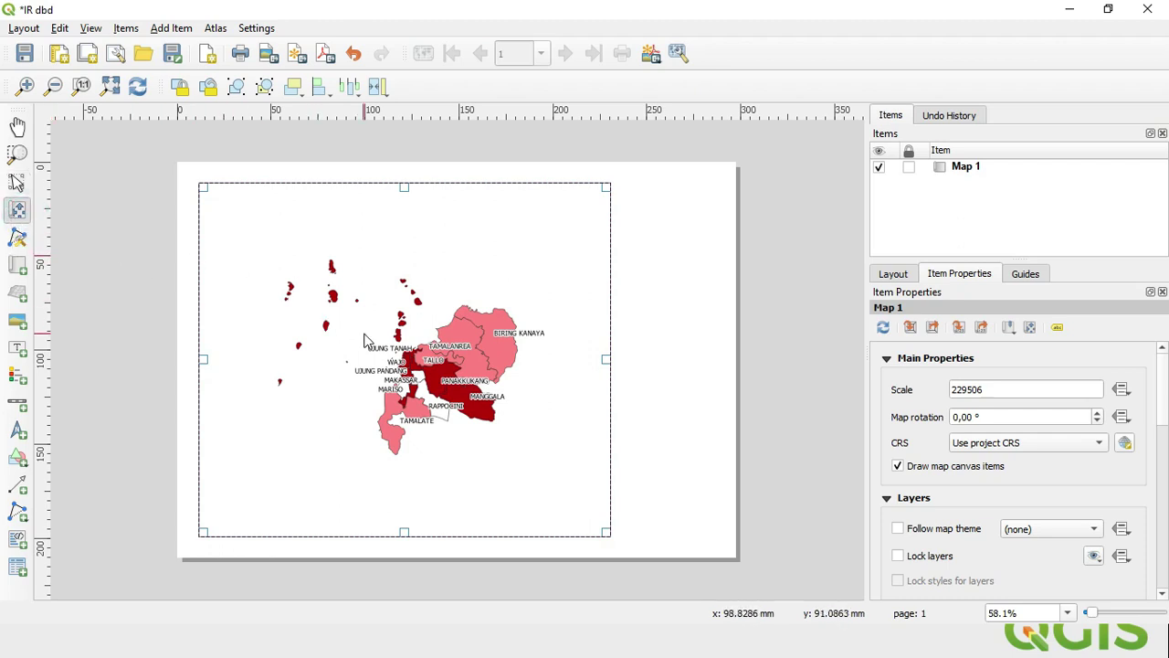
{"action": "mouse_move", "coordinate": [470, 366]}
{"action": "left_mouse_down"}
{"action": "mouse_move", "coordinate": [422, 361]}
{"action": "mouse_move", "coordinate": [473, 355]}
{"action": "mouse_move", "coordinate": [493, 310]}
{"action": "mouse_move", "coordinate": [472, 334]}
{"action": "mouse_move", "coordinate": [489, 378]}
{"action": "mouse_move", "coordinate": [341, 319]}
{"action": "mouse_move", "coordinate": [486, 335]}
{"action": "mouse_move", "coordinate": [484, 357]}
{"action": "mouse_move", "coordinate": [451, 363]}
{"action": "left_mouse_up"}
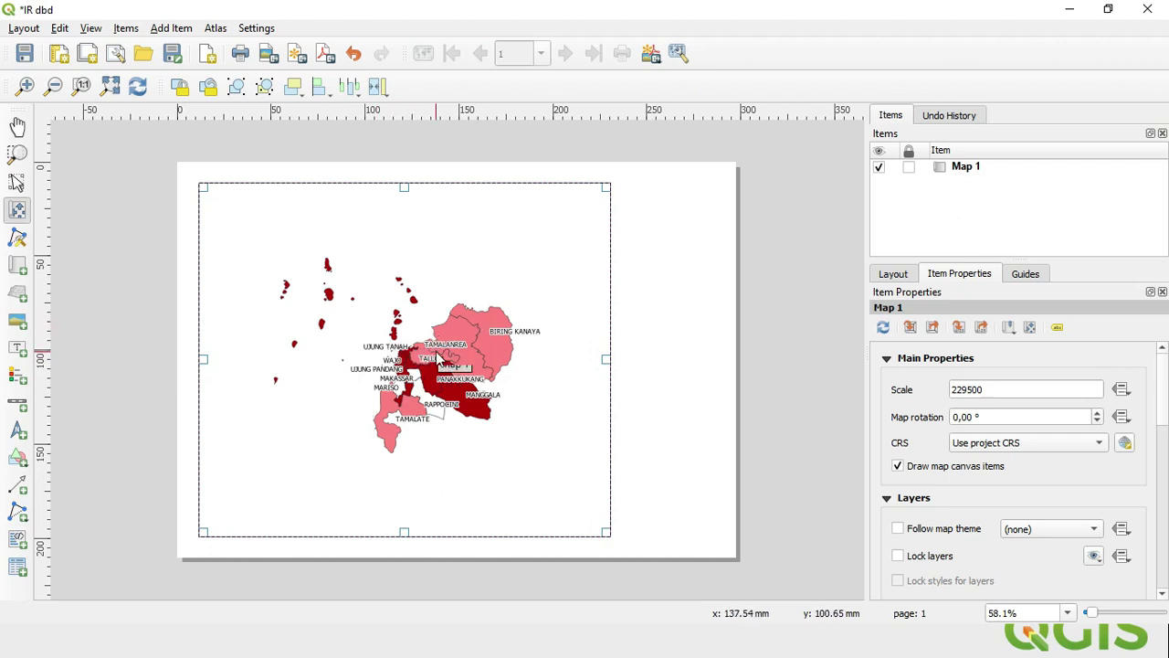
{"action": "scroll", "coordinate": [438, 358], "scroll_direction": "up", "scroll_amount": 2}
{"action": "scroll", "coordinate": [438, 358], "scroll_direction": "up", "scroll_amount": 5}
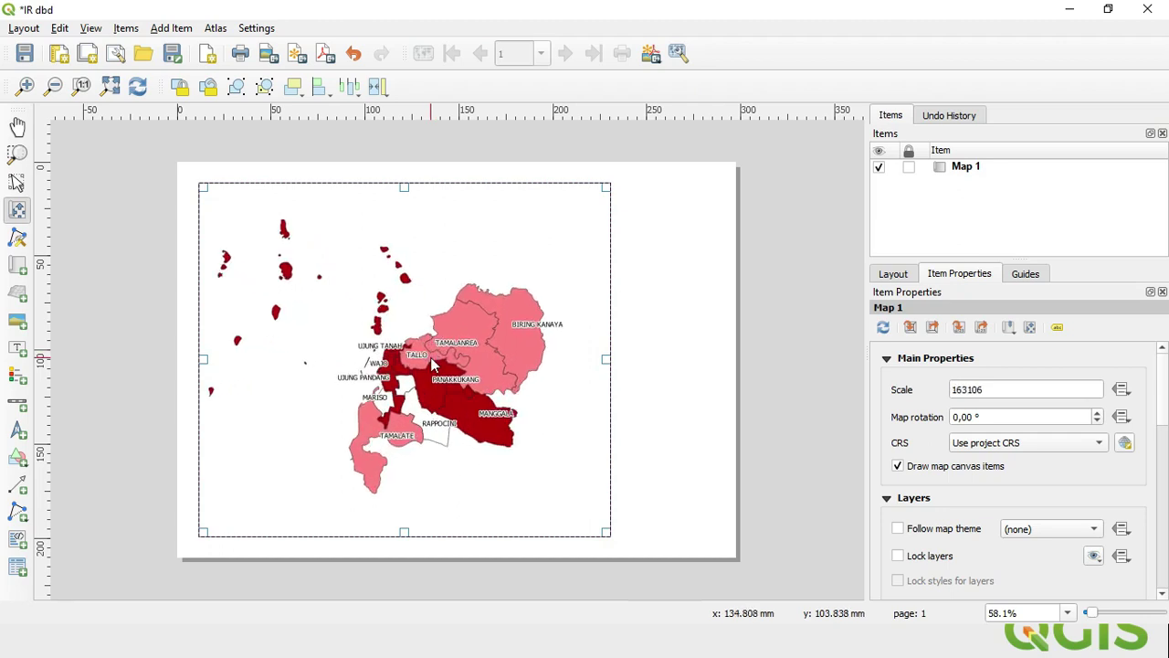
{"action": "scroll", "coordinate": [434, 362], "scroll_direction": "up", "scroll_amount": 1}
{"action": "scroll", "coordinate": [432, 364], "scroll_direction": "up", "scroll_amount": 2}
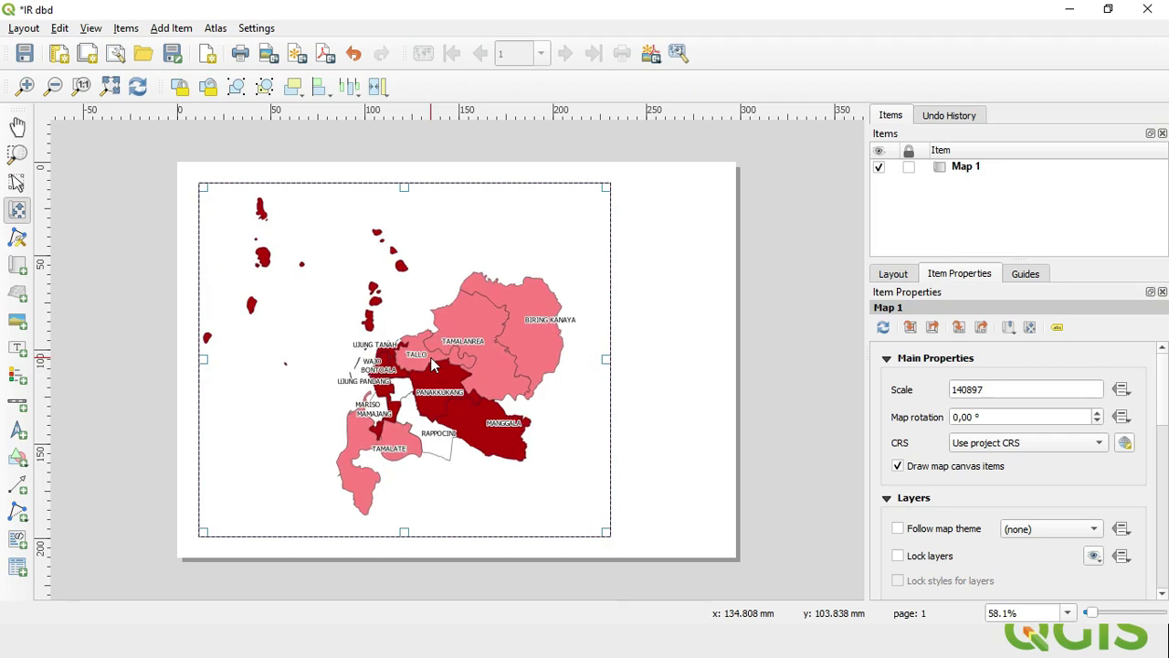
{"action": "left_click_drag", "start_coordinate": [420, 394], "coordinate": [456, 399]}
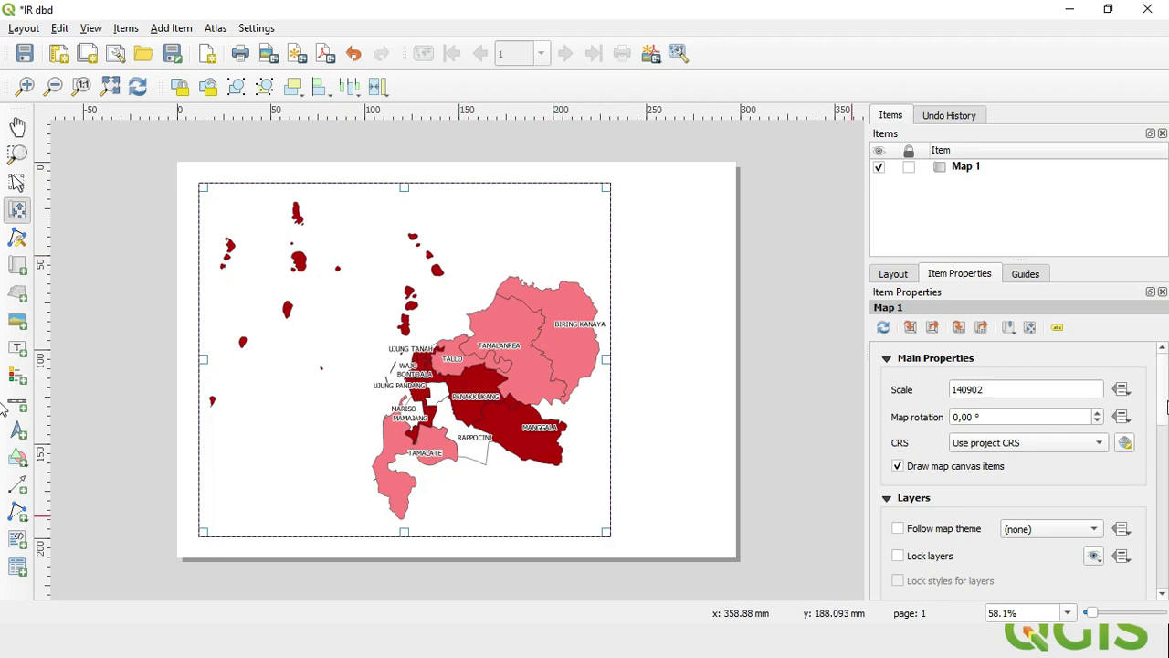
- Add a new grid to the map item and open the grid's properties for modification
{"action": "mouse_move", "coordinate": [1166, 403]}
{"action": "left_mouse_down"}
{"action": "mouse_move", "coordinate": [1166, 437]}
{"action": "mouse_move", "coordinate": [1162, 422]}
{"action": "left_mouse_up"}
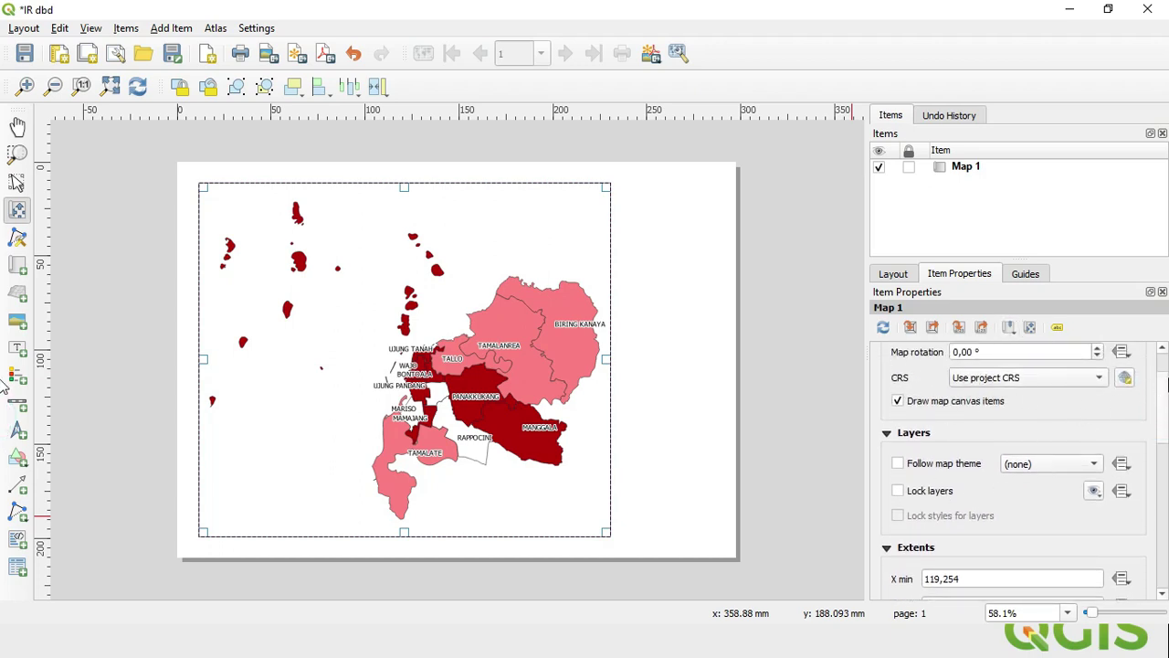
{"action": "left_click_drag", "start_coordinate": [1166, 383], "coordinate": [1158, 467]}
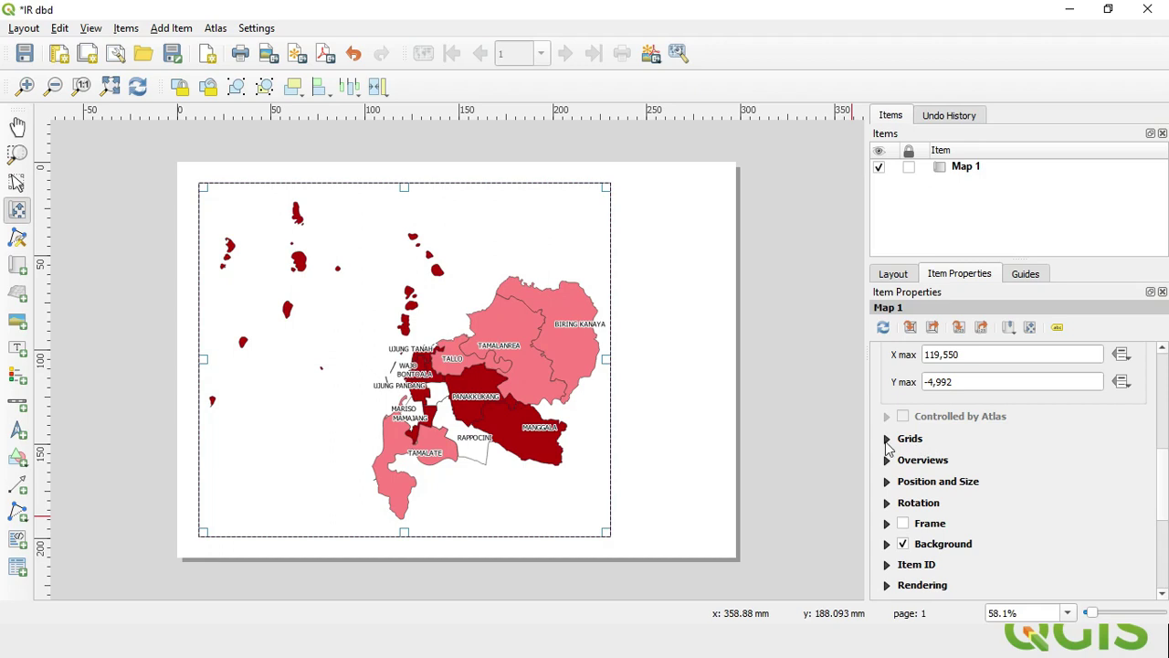
{"action": "left_click", "coordinate": [886, 443]}
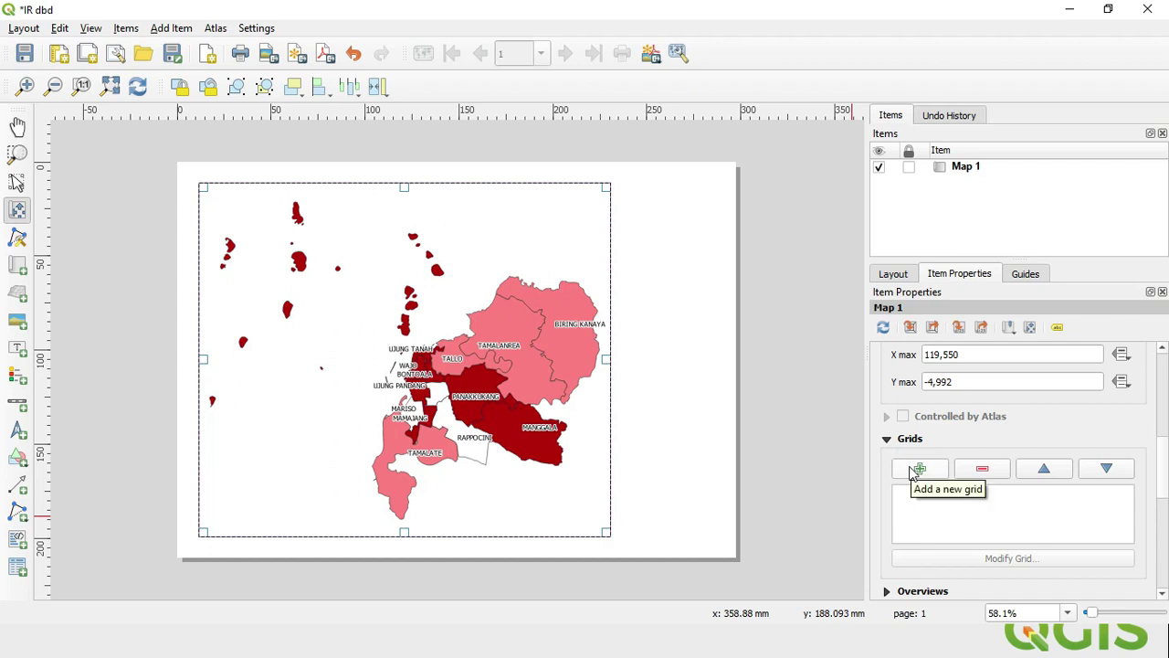
{"action": "left_click", "coordinate": [914, 470]}
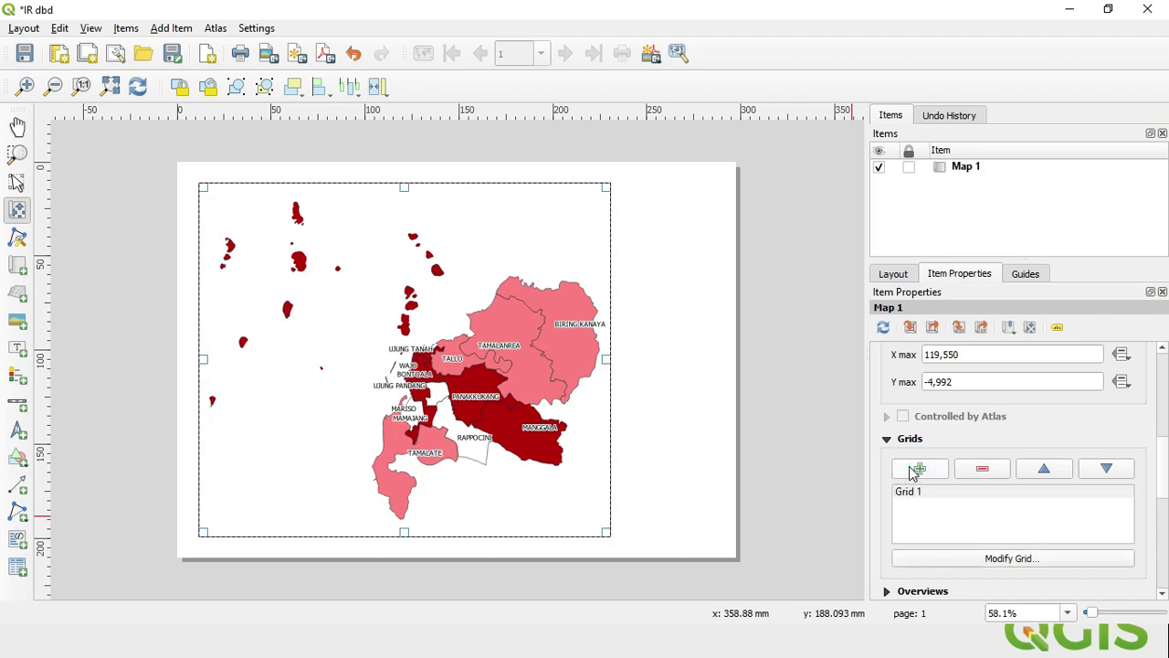
{"action": "left_click", "coordinate": [919, 493]}
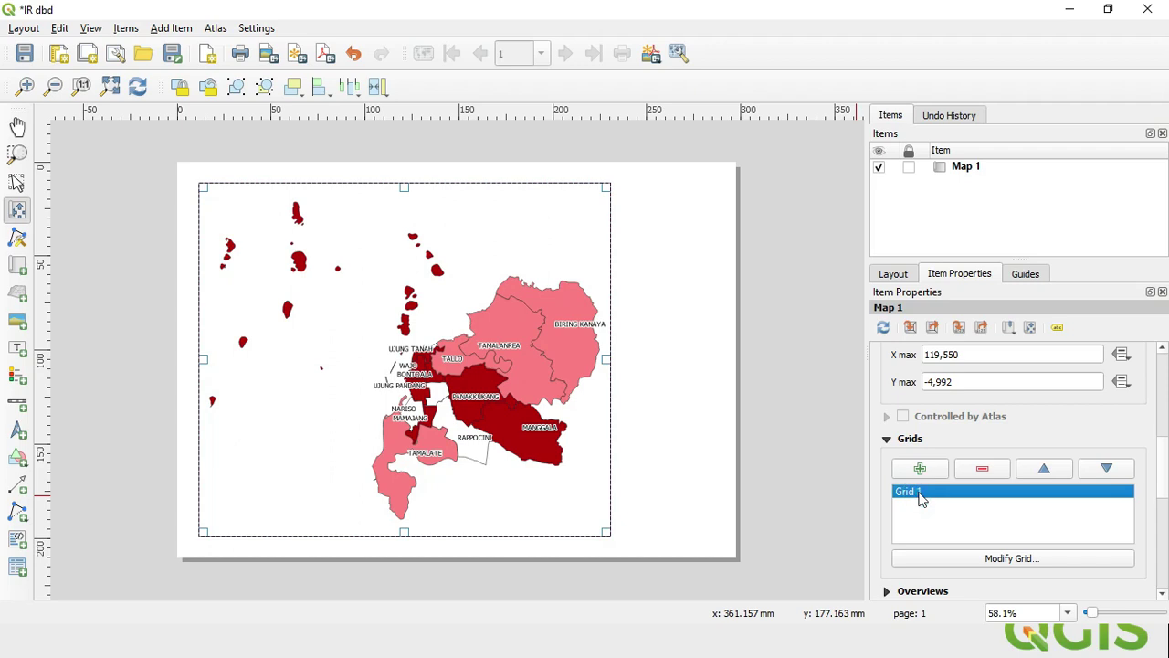
{"action": "left_click", "coordinate": [1049, 565]}
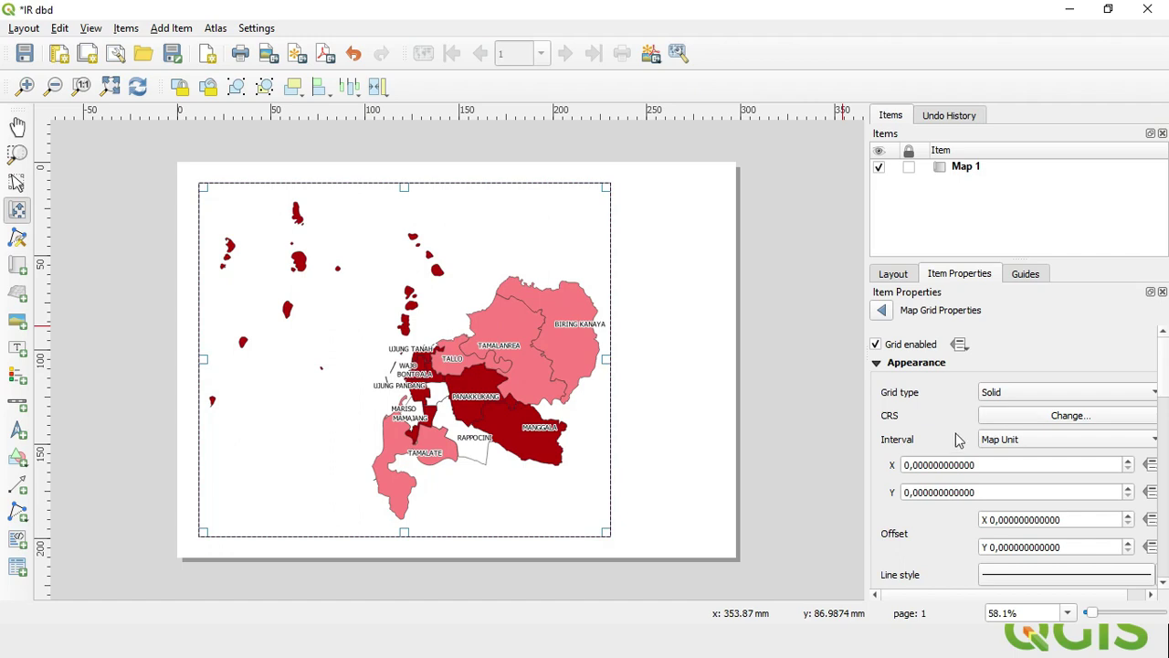
- Set the grid's coordinate reference system to WGS 84 / UTM zone 50S by filtering for 32750
{"action": "left_click", "coordinate": [1052, 419]}
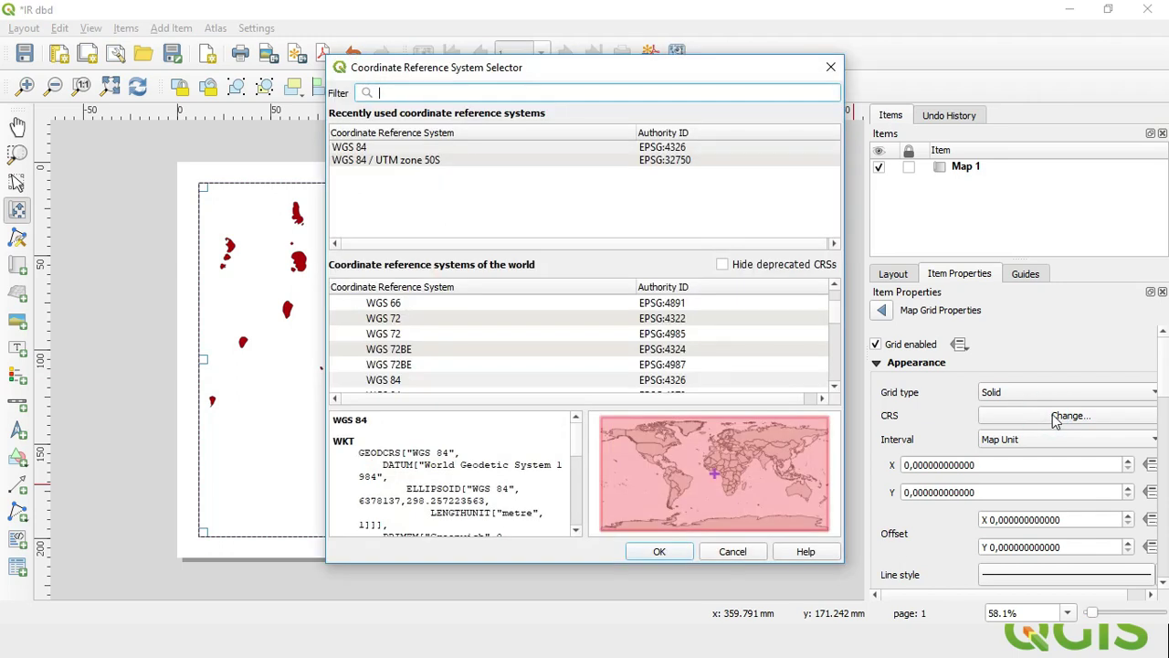
{"action": "left_click", "coordinate": [420, 163]}
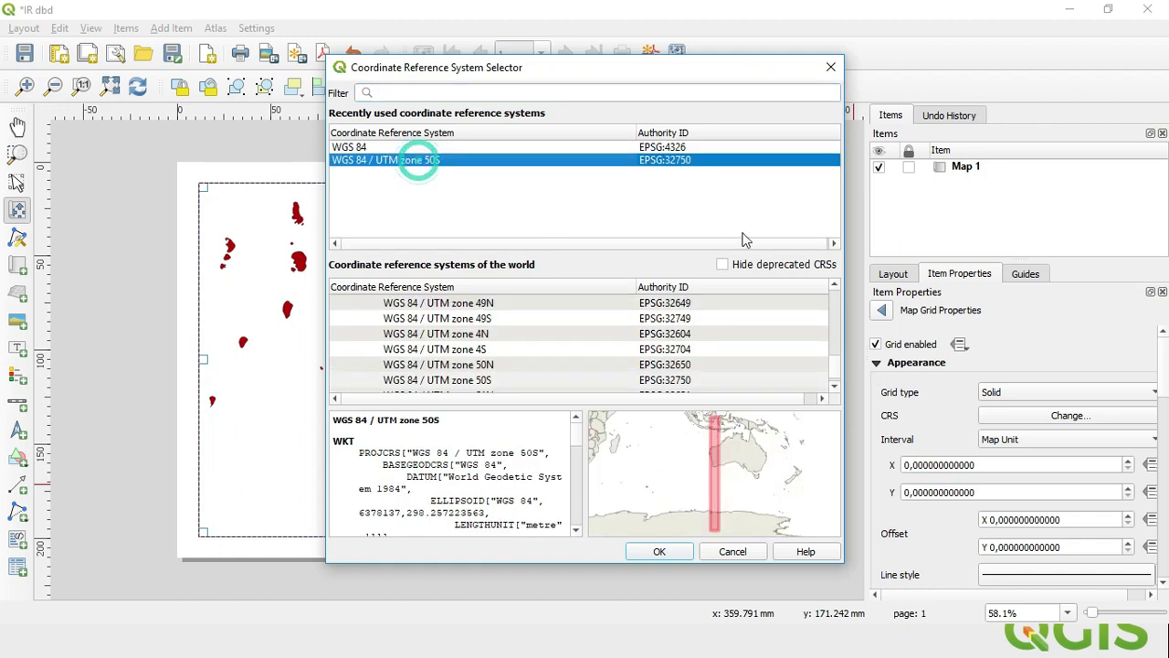
{"action": "left_click", "coordinate": [455, 93]}
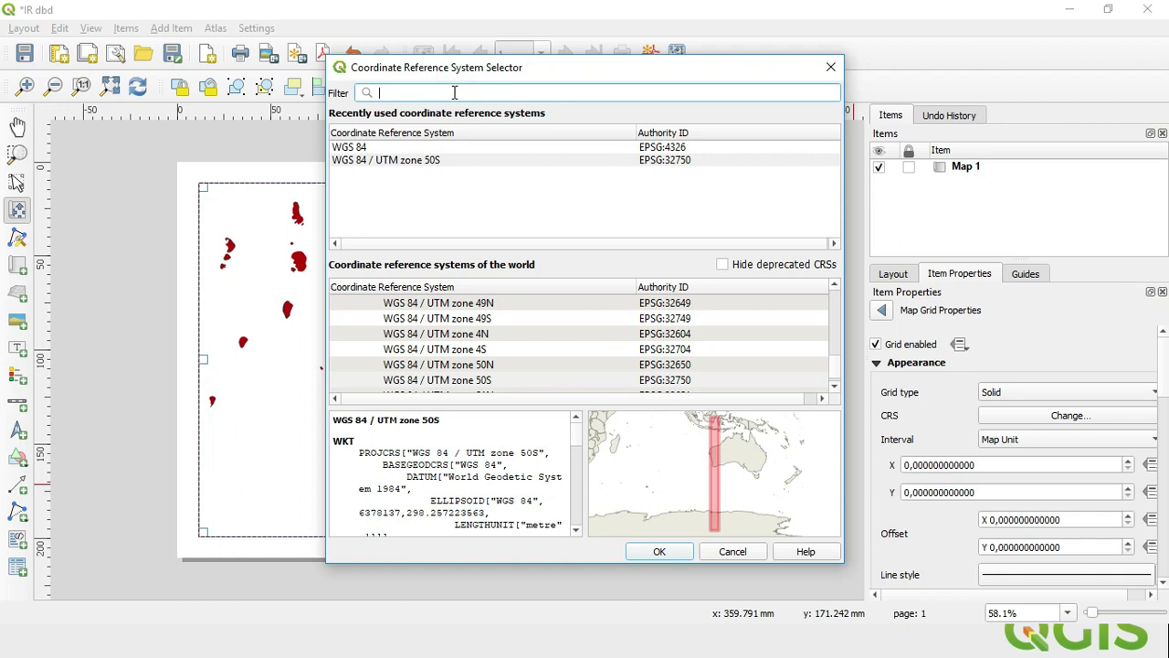
{"action": "type", "text": "32"}
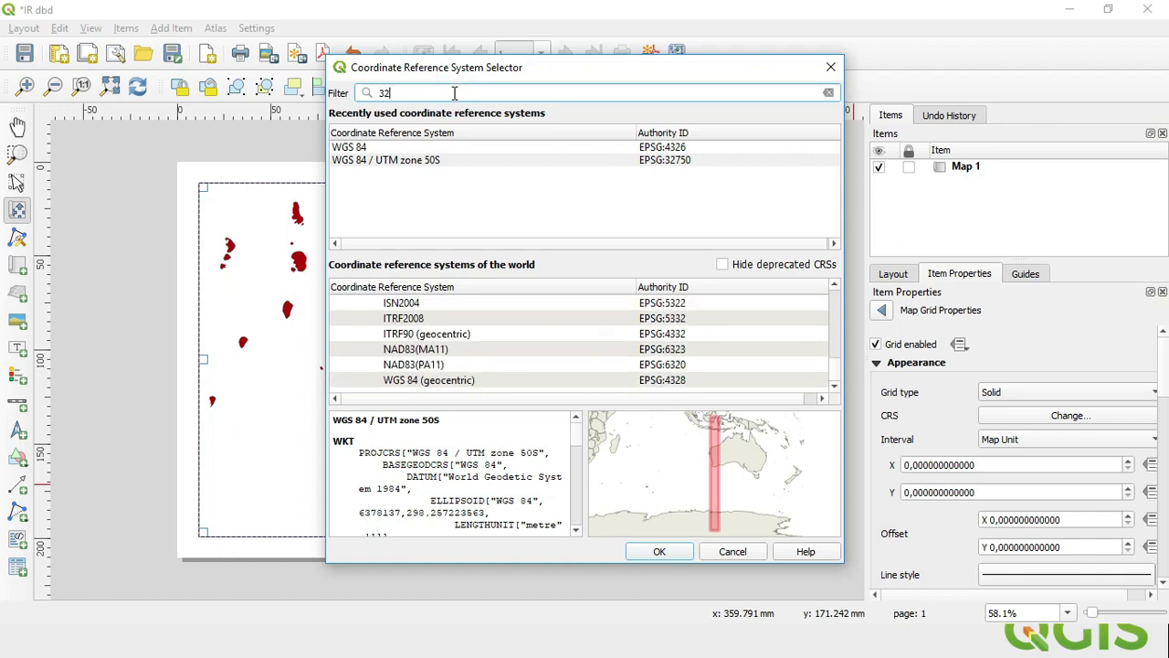
{"action": "type", "text": "759"}
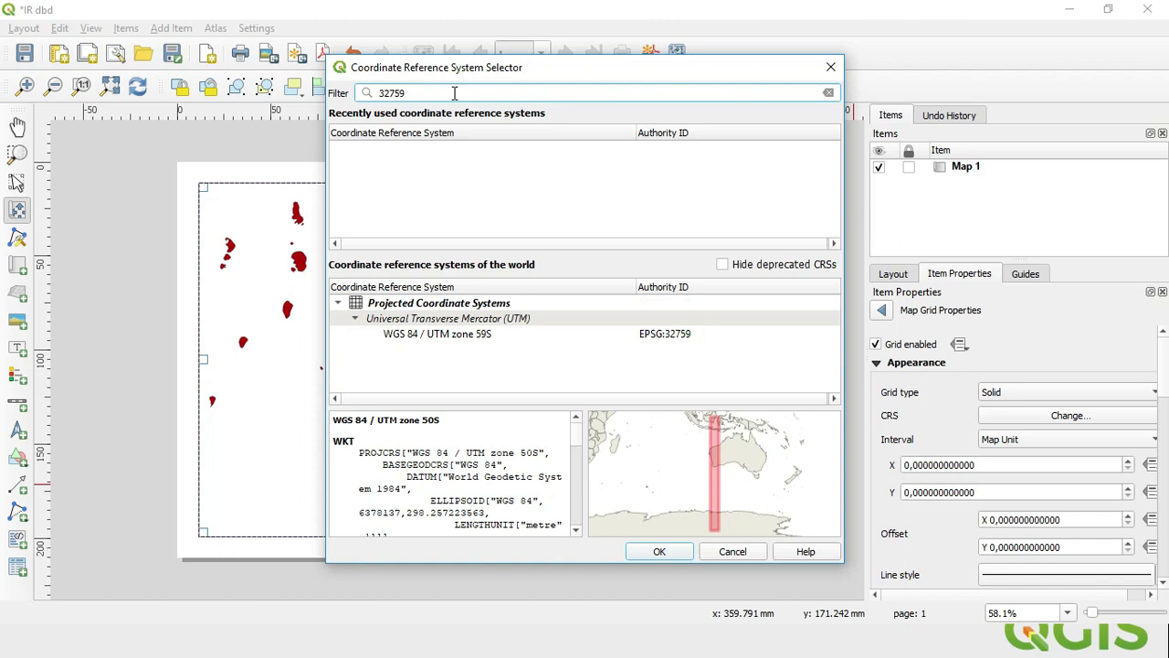
{"action": "key", "text": "BackSpace"}
{"action": "type", "text": "0"}
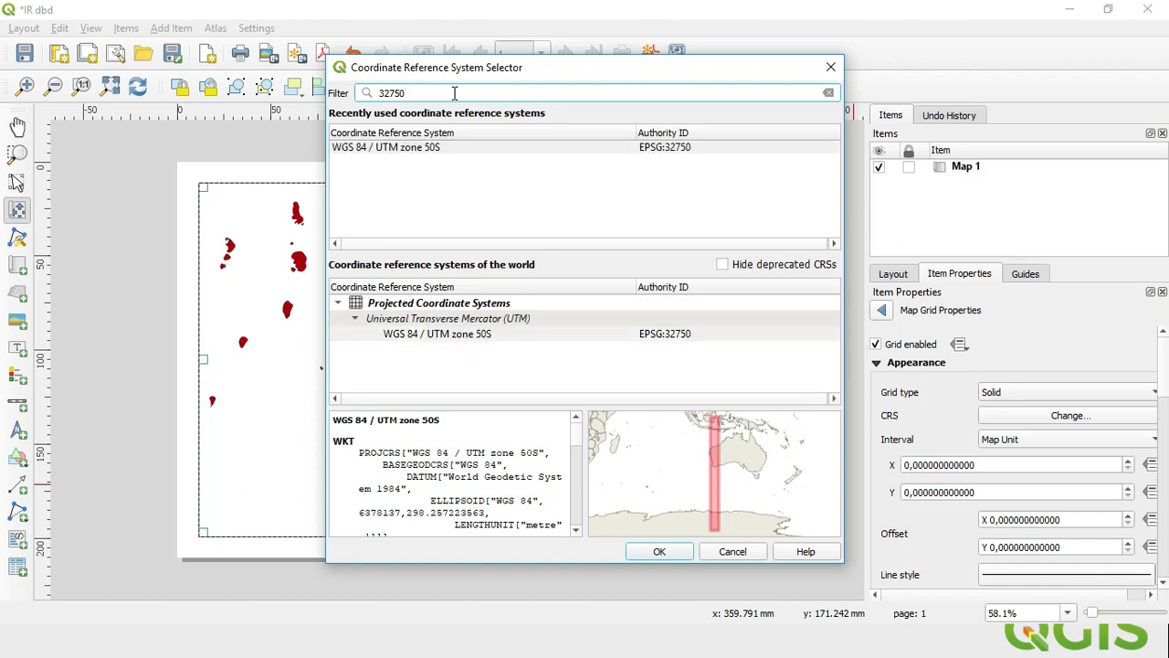
{"action": "double_click", "coordinate": [461, 338]}
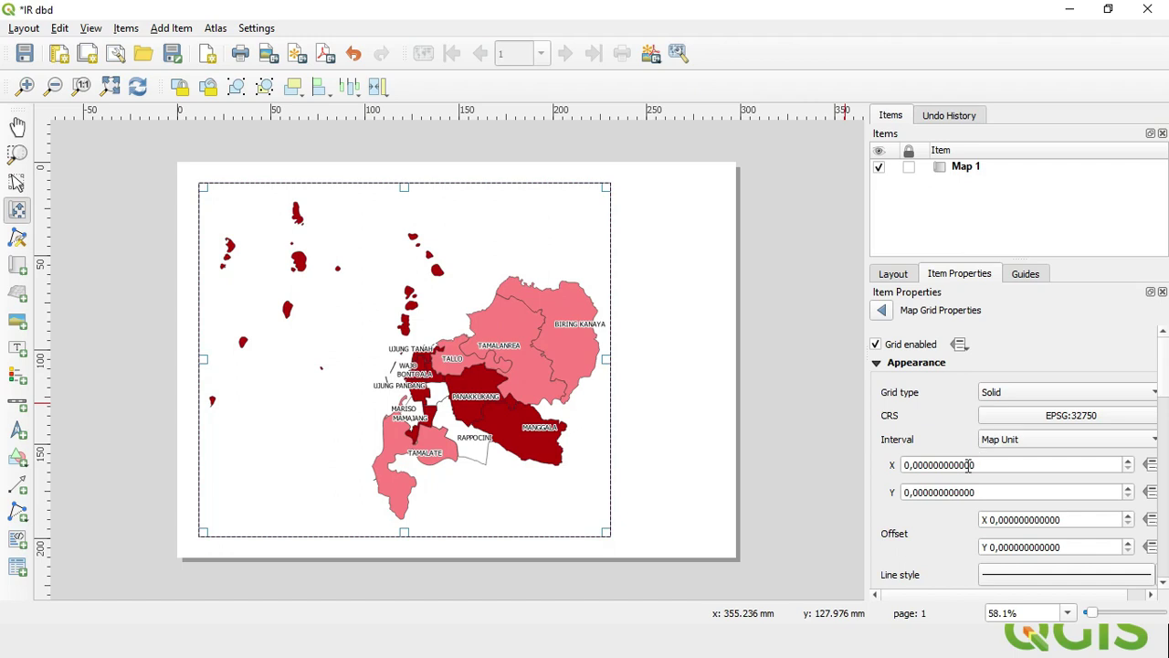
- Set the grid's X interval to 5000 map units
{"action": "left_click", "coordinate": [904, 464]}
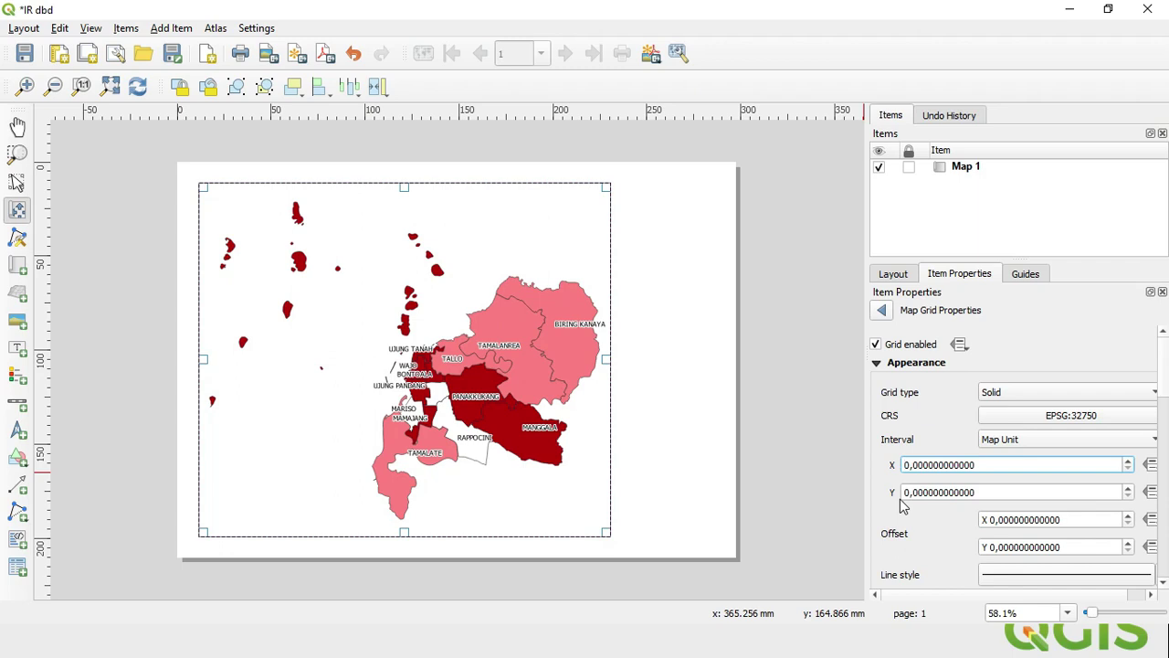
{"action": "type", "text": "5"}
{"action": "key", "text": "BackSpace"}
{"action": "type", "text": "500"}
{"action": "key", "text": "Return"}
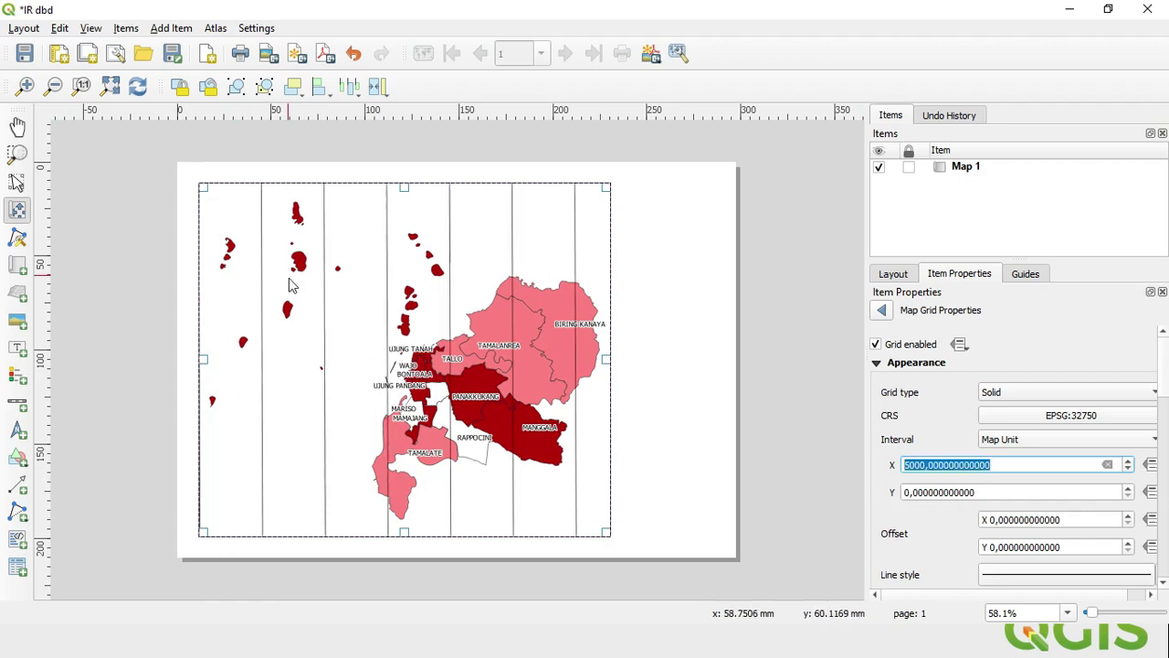
- Set the grid's X interval to 10000 and its Y interval to 1000 map units
{"action": "left_click", "coordinate": [909, 469]}
{"action": "type", "text": "10"}
{"action": "key", "text": "Return"}
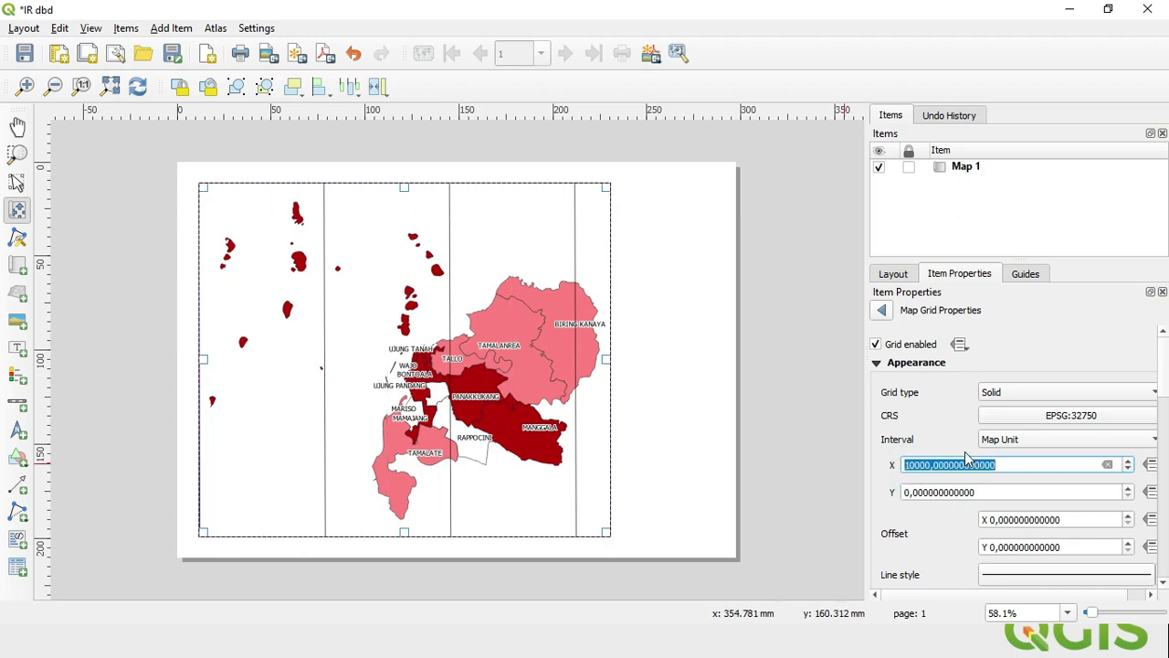
{"action": "left_click", "coordinate": [910, 496]}
{"action": "type", "text": "1"}
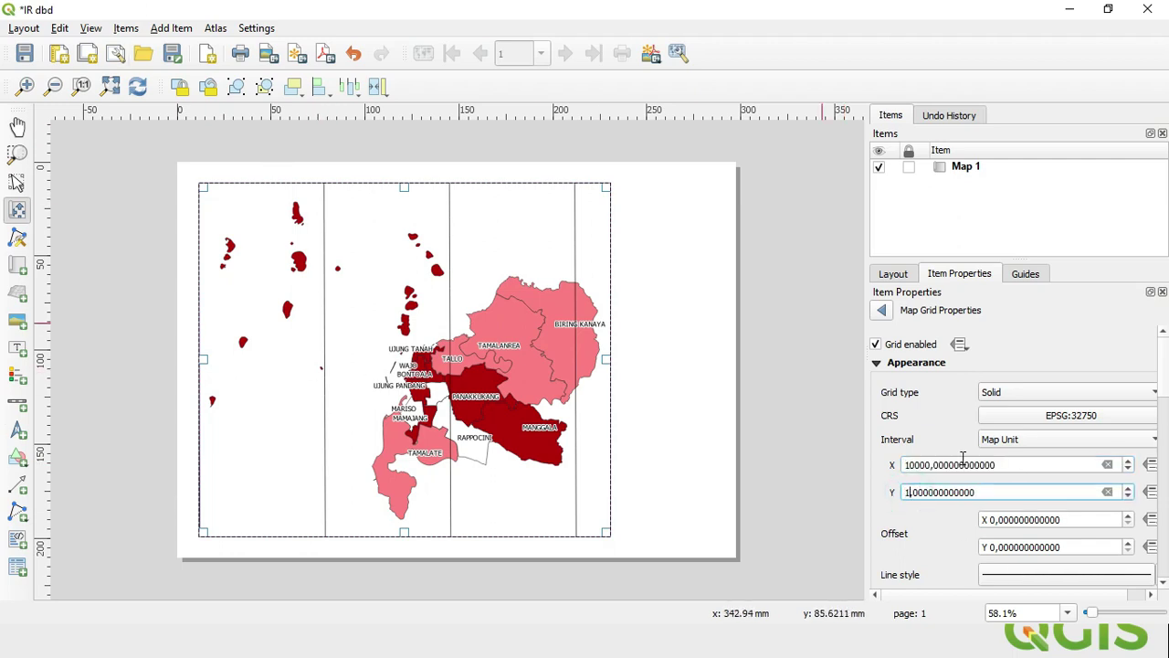
{"action": "type", "text": "000"}
{"action": "key", "text": "Return"}
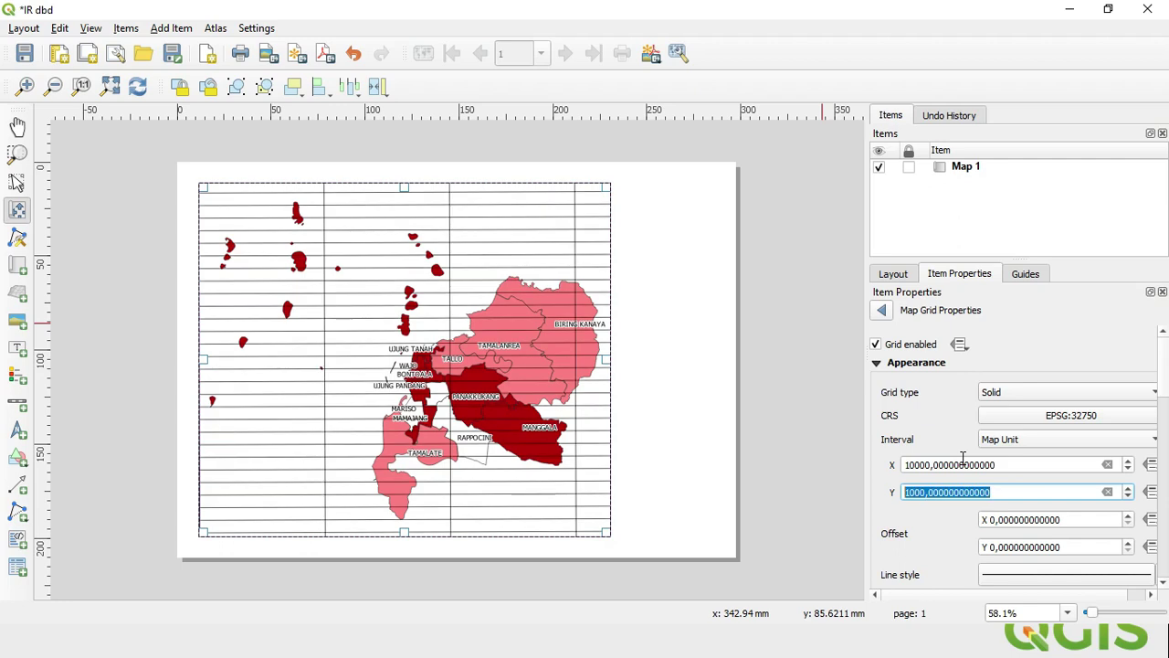
- Set the grid's Y interval to 10000 map units and shift the map content slightly downward within its frame
{"action": "left_click", "coordinate": [914, 494]}
{"action": "type", "text": "0"}
{"action": "key", "text": "Return"}
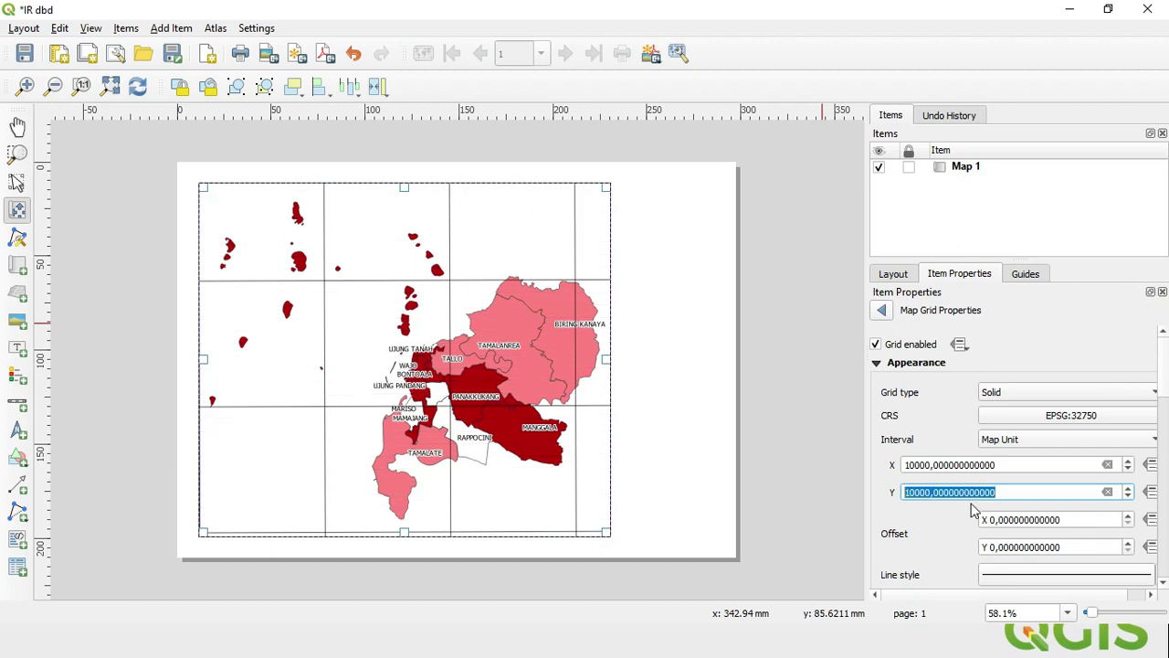
{"action": "left_click_drag", "start_coordinate": [373, 287], "coordinate": [377, 293]}
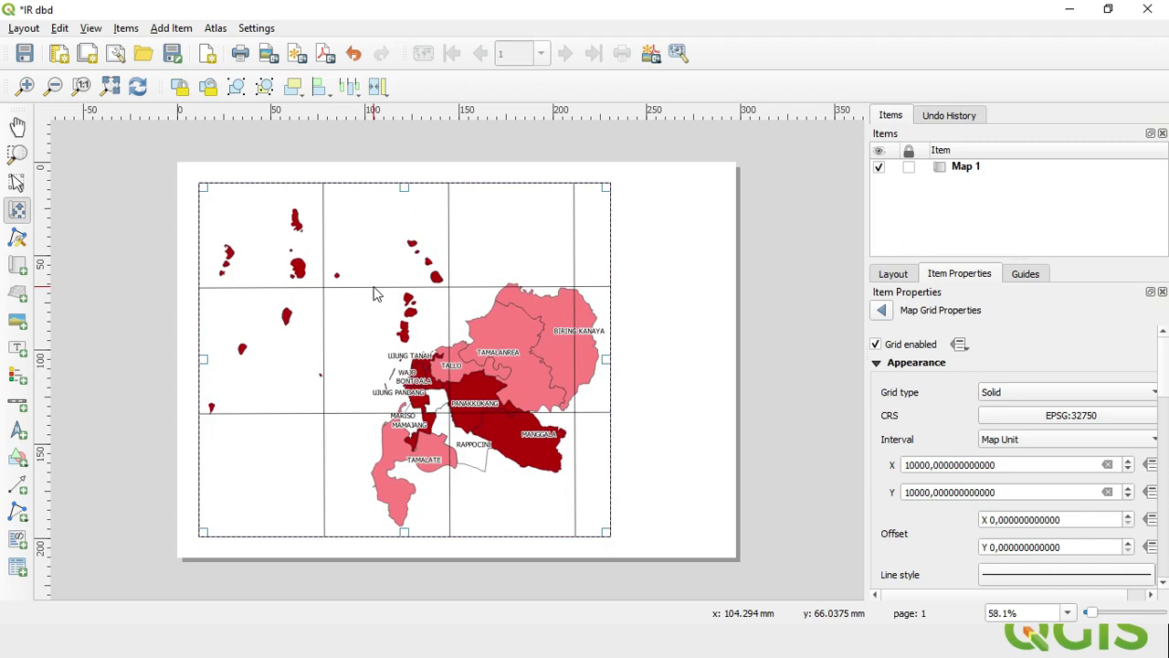
{"action": "left_click", "coordinate": [374, 288]}
- Set the map grid's frame style to Zebra
{"action": "left_click_drag", "start_coordinate": [1167, 363], "coordinate": [1165, 425]}
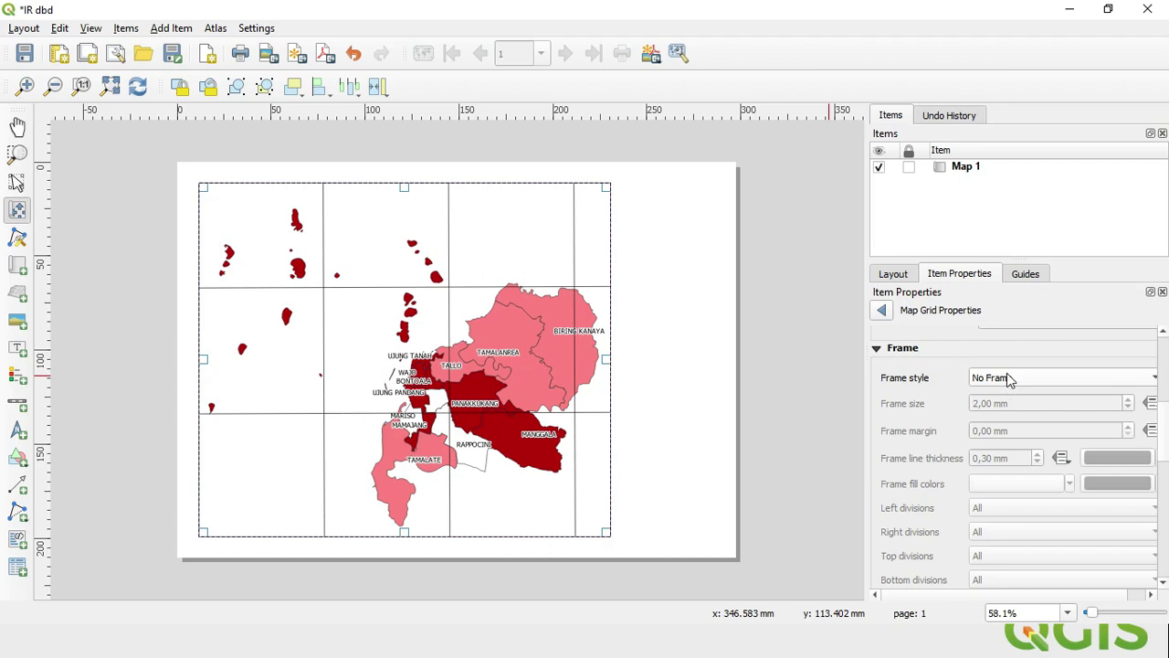
{"action": "left_click", "coordinate": [1009, 380]}
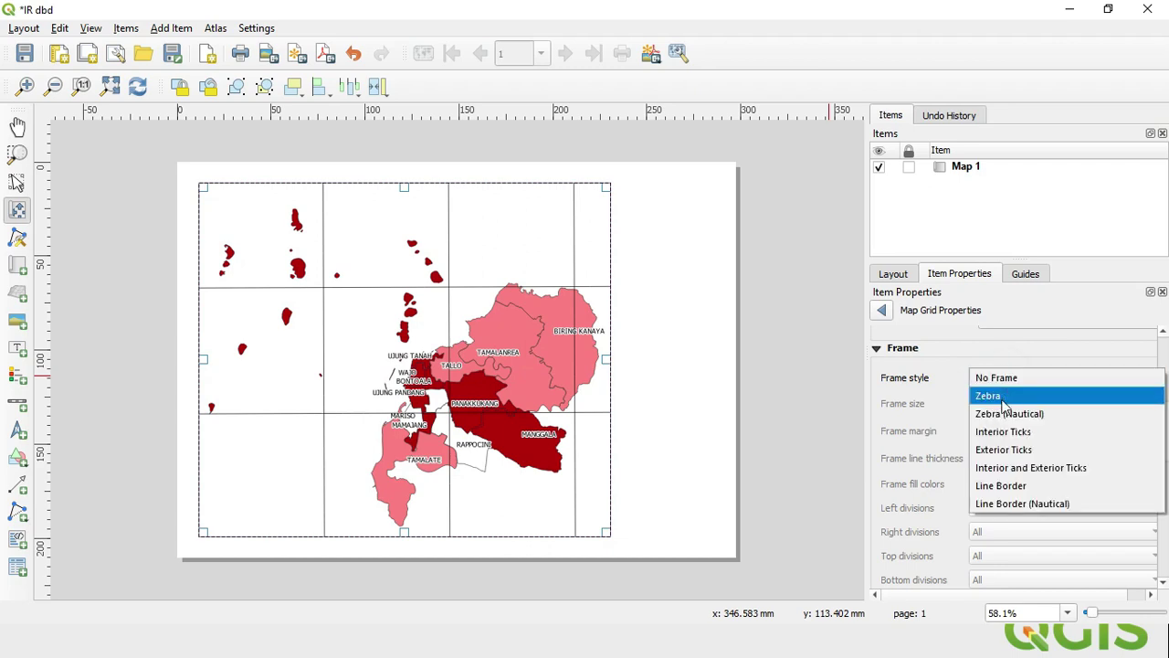
{"action": "left_click", "coordinate": [1001, 402]}
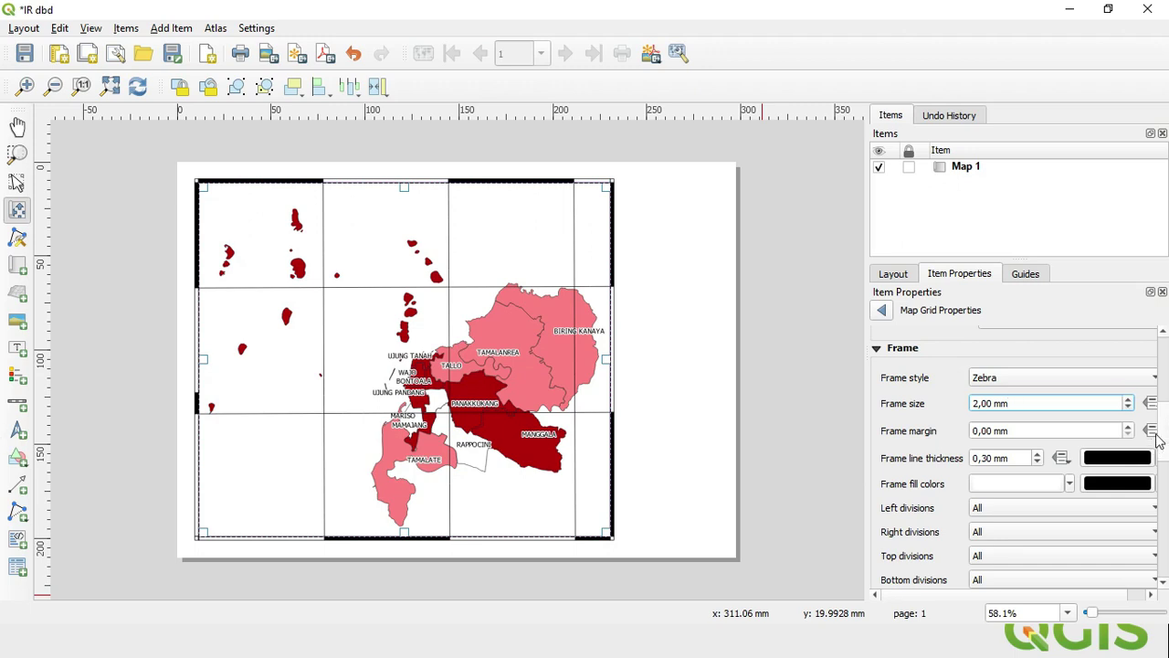
- Enable coordinate drawing for the map grid
{"action": "scroll", "coordinate": [1166, 437], "scroll_direction": "down", "scroll_amount": 5}
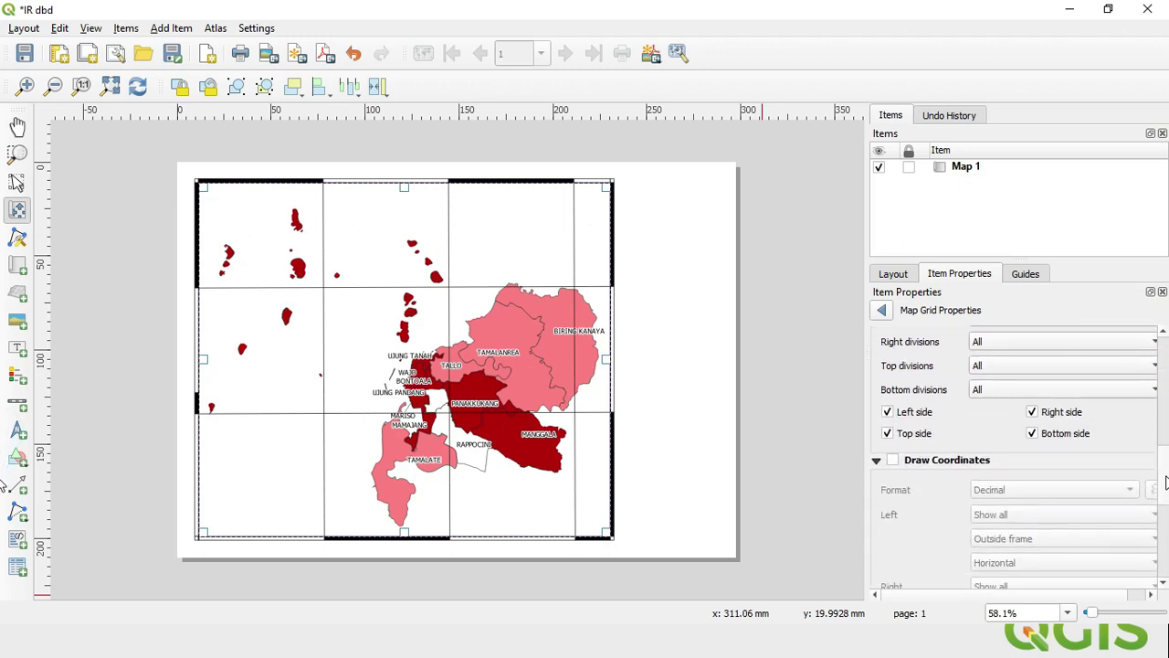
{"action": "scroll", "coordinate": [1166, 494], "scroll_direction": "down", "scroll_amount": 1}
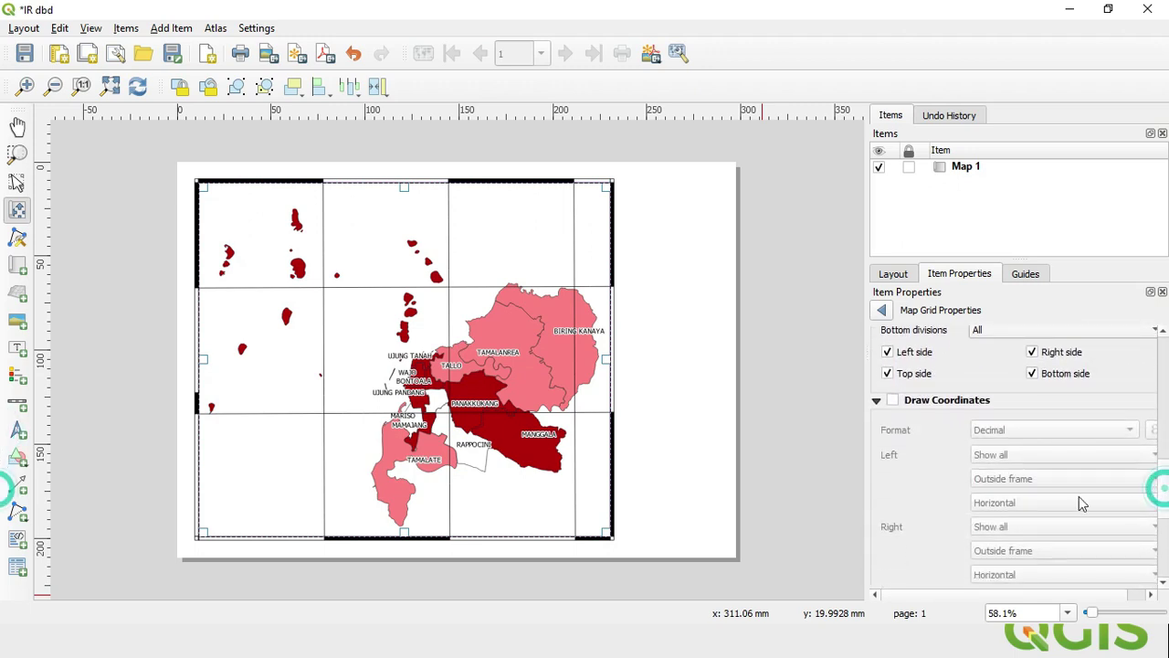
{"action": "left_click", "coordinate": [895, 404]}
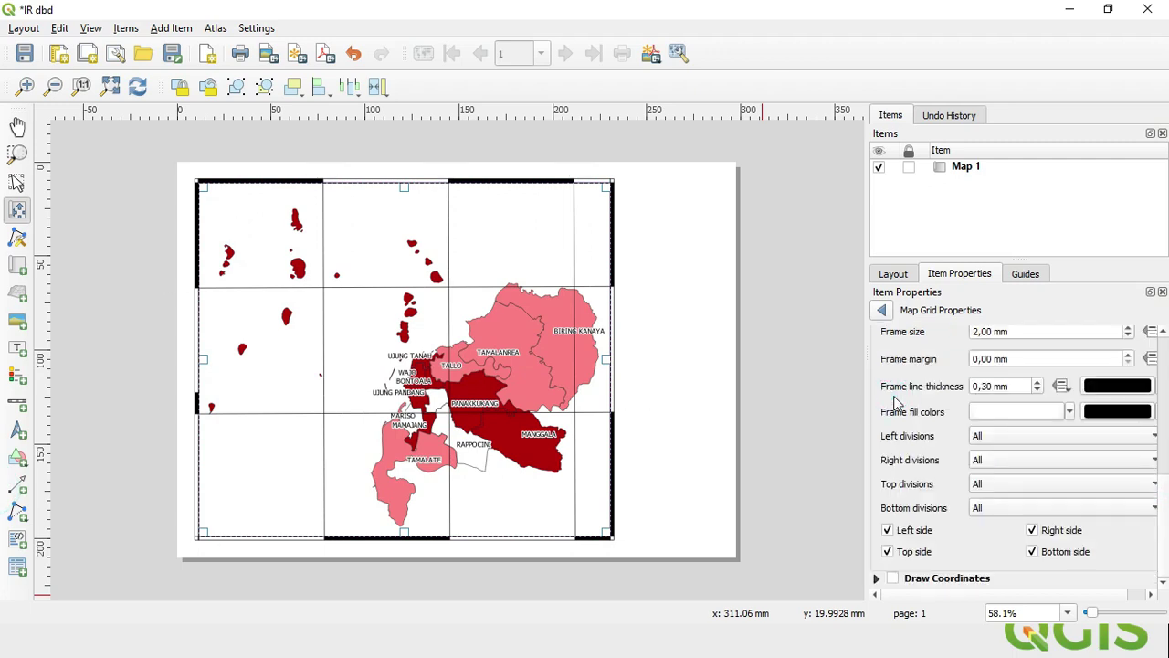
{"action": "scroll", "coordinate": [1064, 370], "scroll_direction": "up", "scroll_amount": 5}
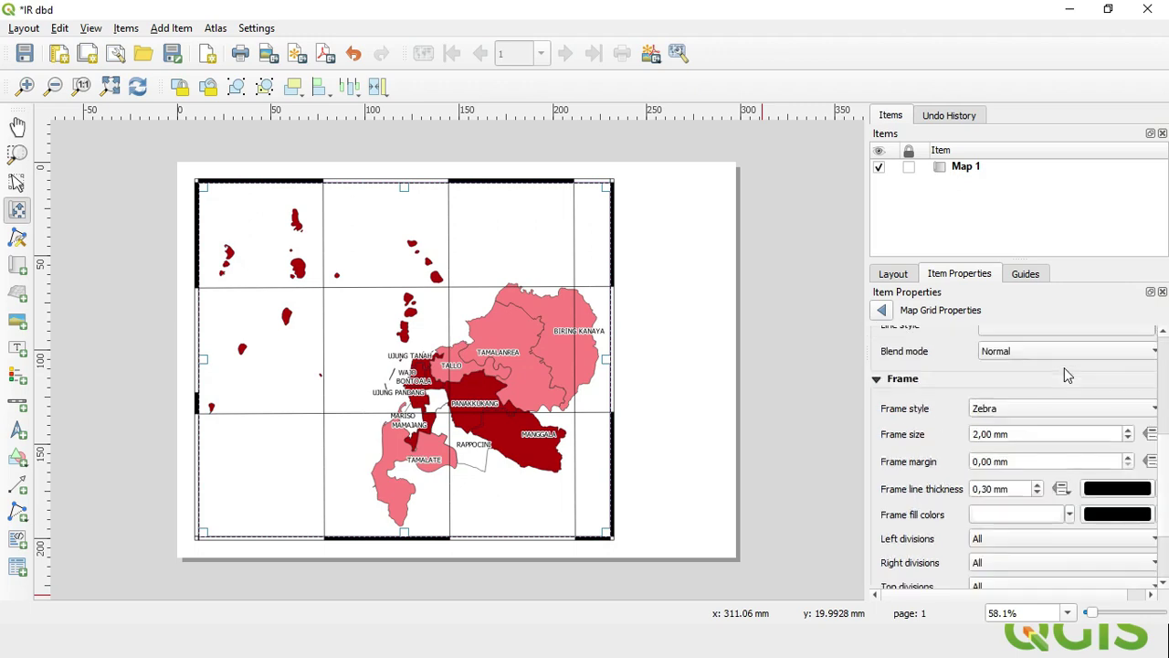
{"action": "scroll", "coordinate": [1061, 372], "scroll_direction": "down", "scroll_amount": 5}
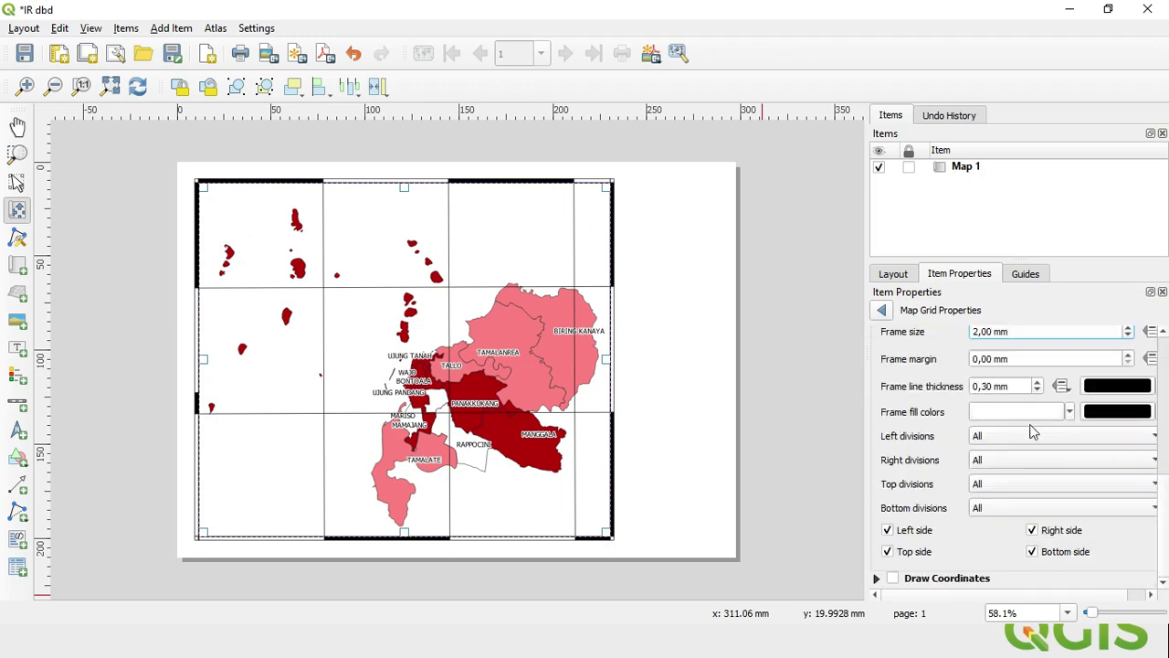
{"action": "left_click", "coordinate": [893, 579]}
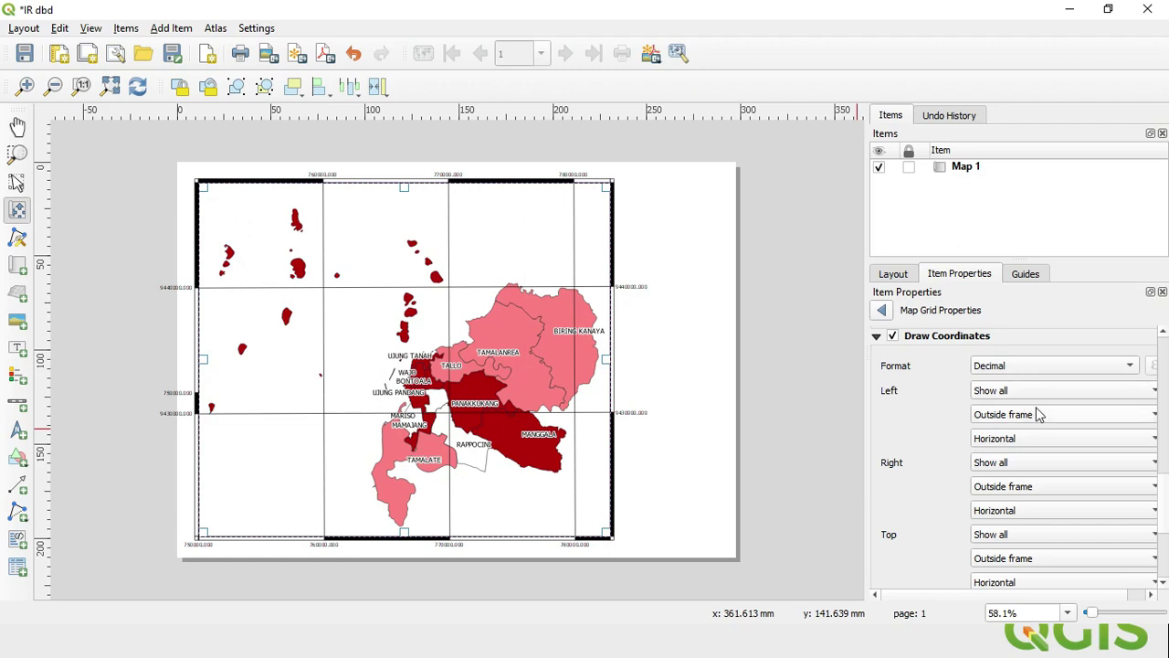
- Set the grid coordinates on the map's left and right sides to Vertical ascending
{"action": "left_click", "coordinate": [1018, 440]}
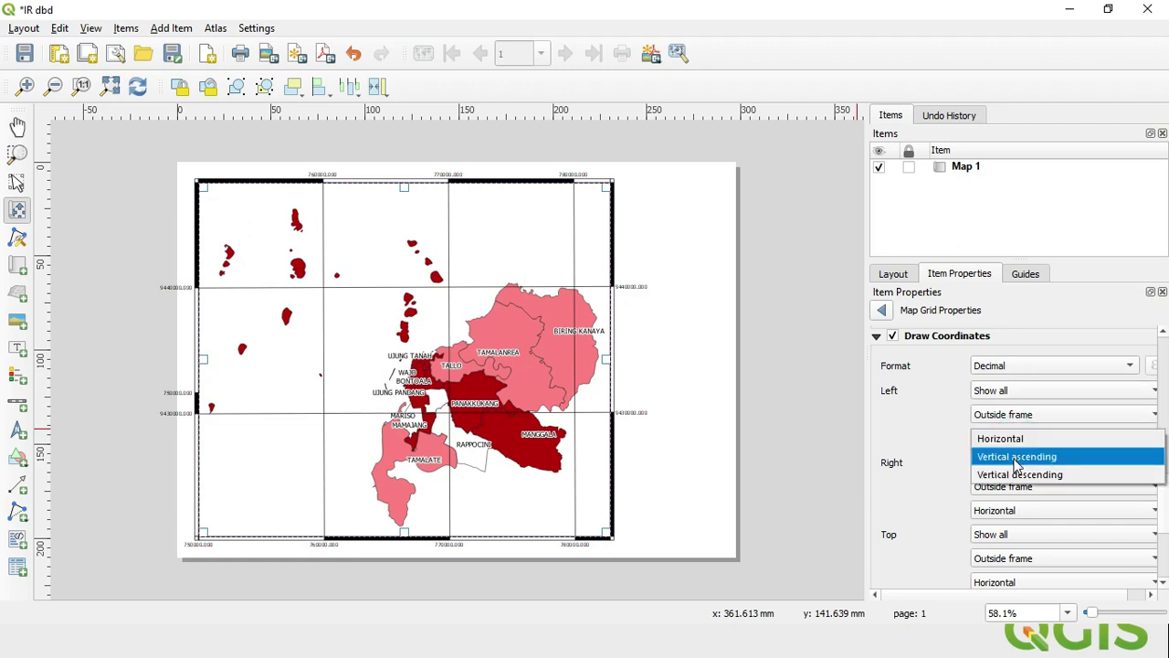
{"action": "left_click", "coordinate": [1016, 463]}
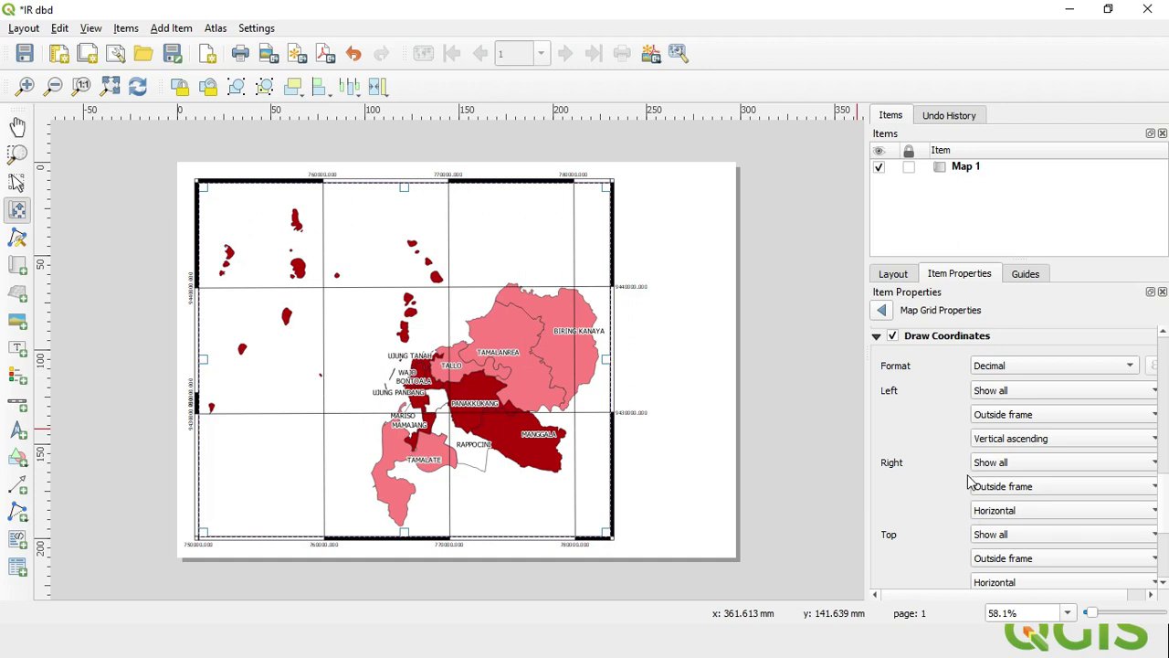
{"action": "left_click", "coordinate": [1011, 512]}
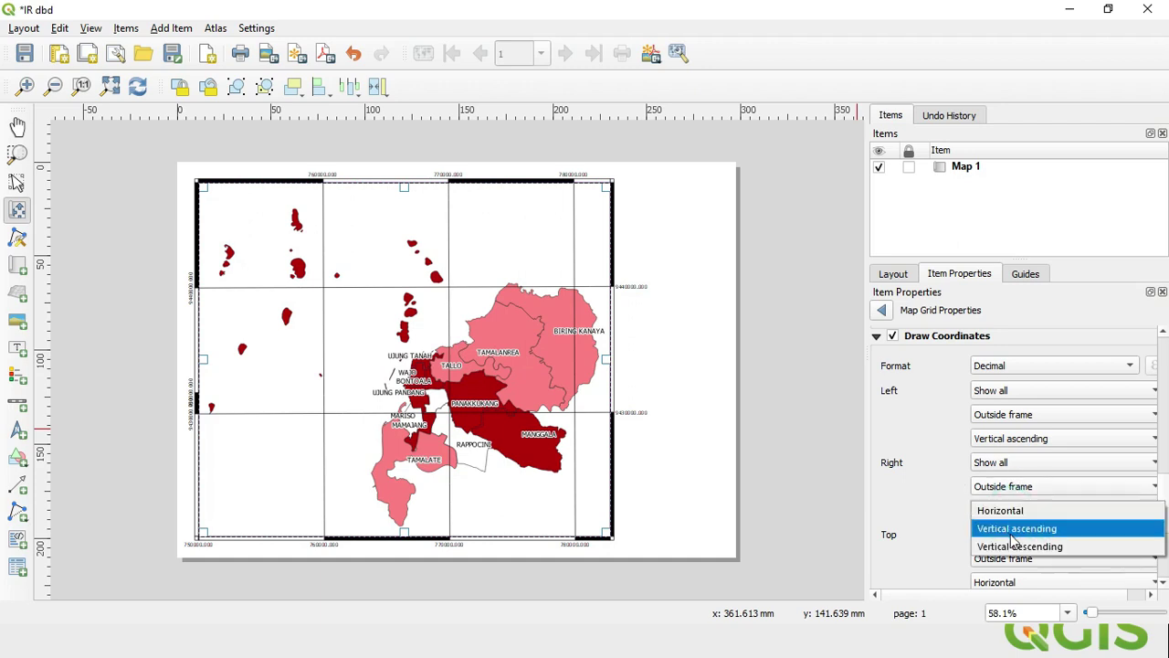
{"action": "left_click", "coordinate": [1014, 529]}
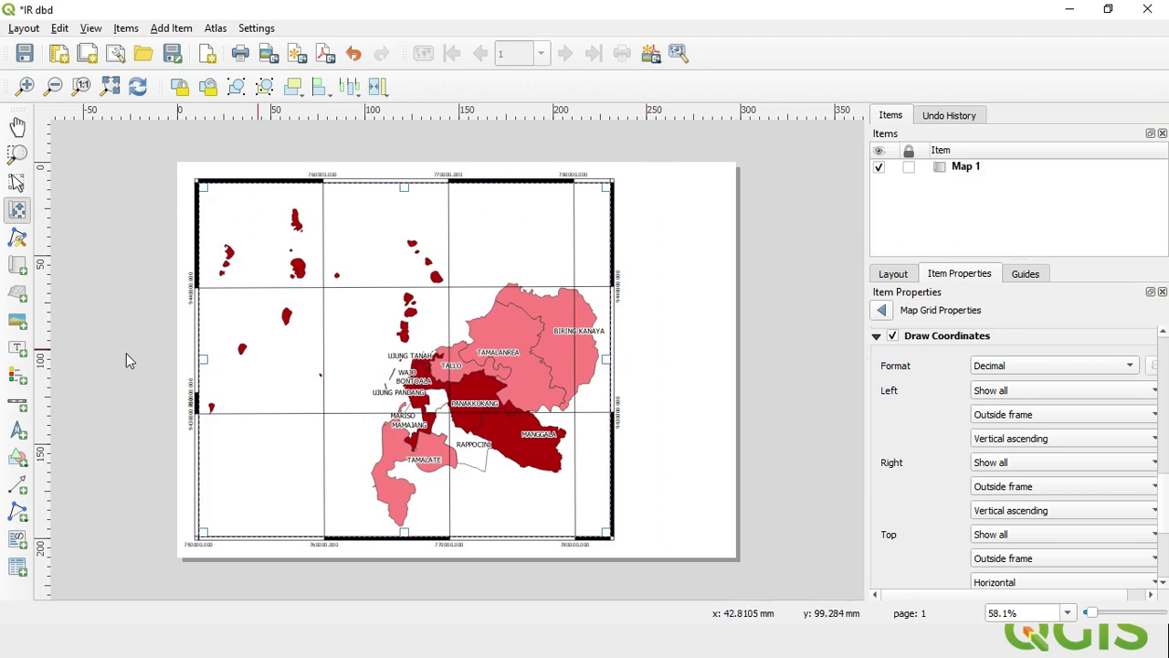
- Add a label beside the map's upper right corner reading "PETA IR DBD KOTA MAKASSAR" with "TAHUN 2020" on a second line
{"action": "left_click", "coordinate": [18, 349]}
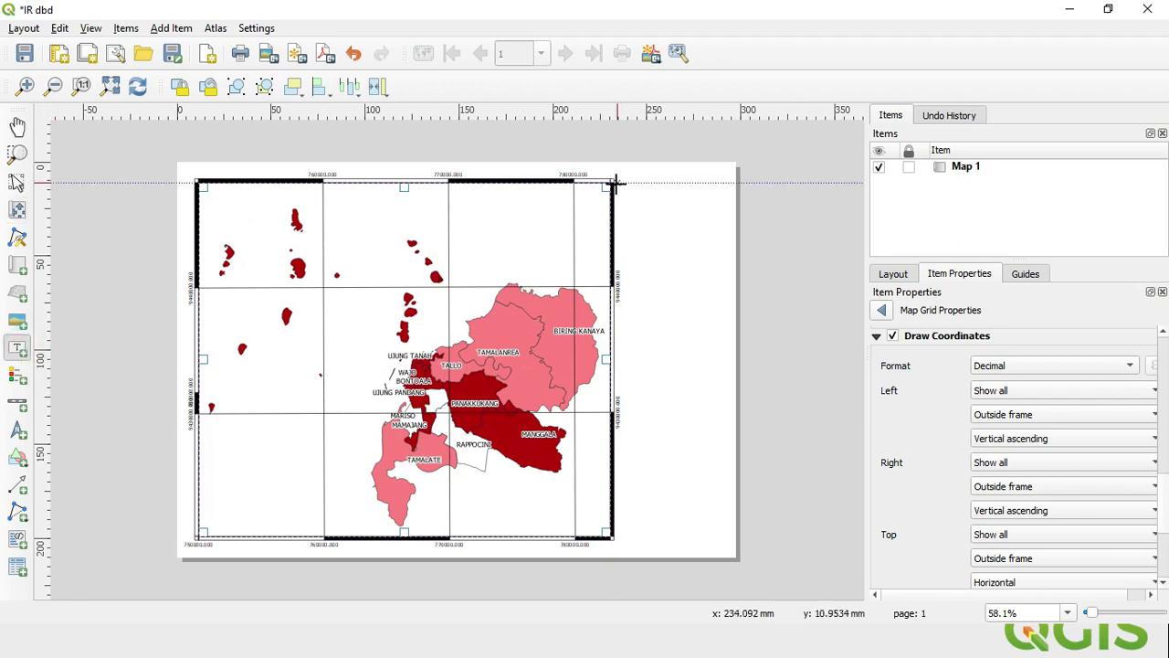
{"action": "left_click_drag", "start_coordinate": [620, 178], "coordinate": [728, 209]}
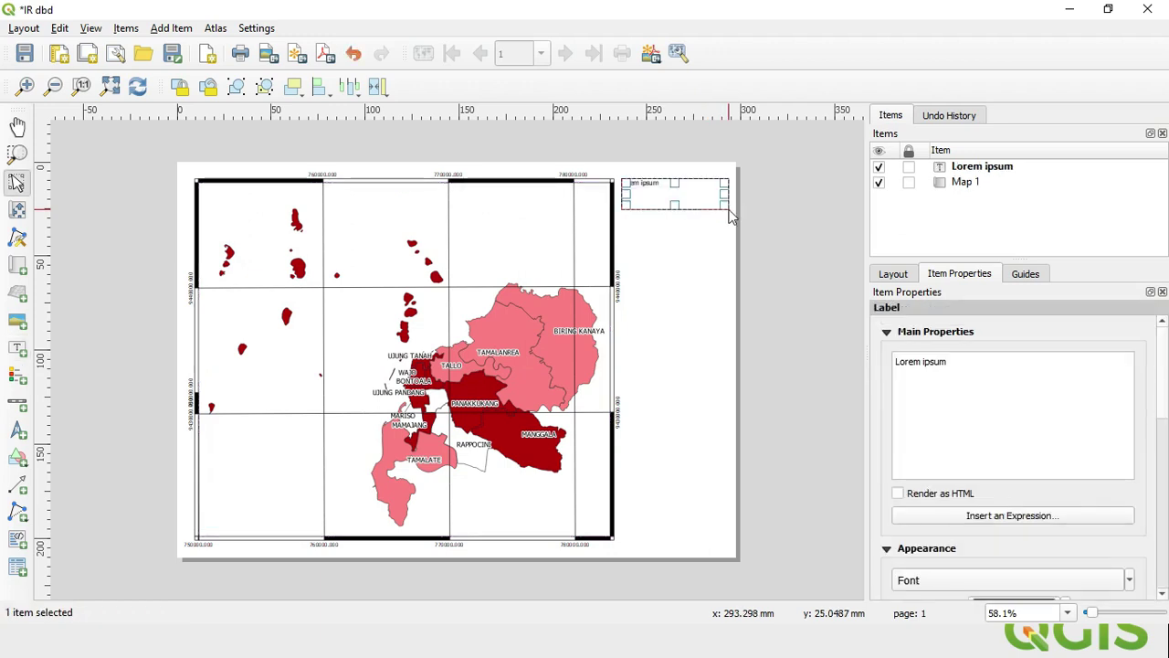
{"action": "left_click", "coordinate": [973, 370]}
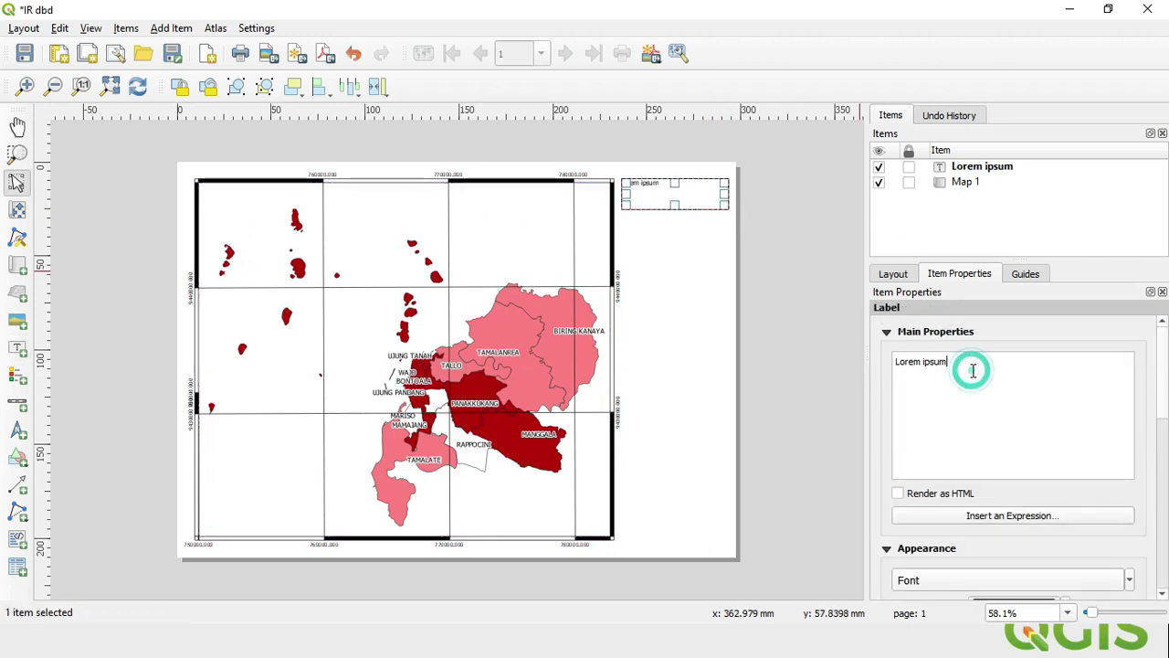
{"action": "key", "text": "ctrl+shift+Left"}
{"action": "key", "text": "ctrl+shift+Left"}
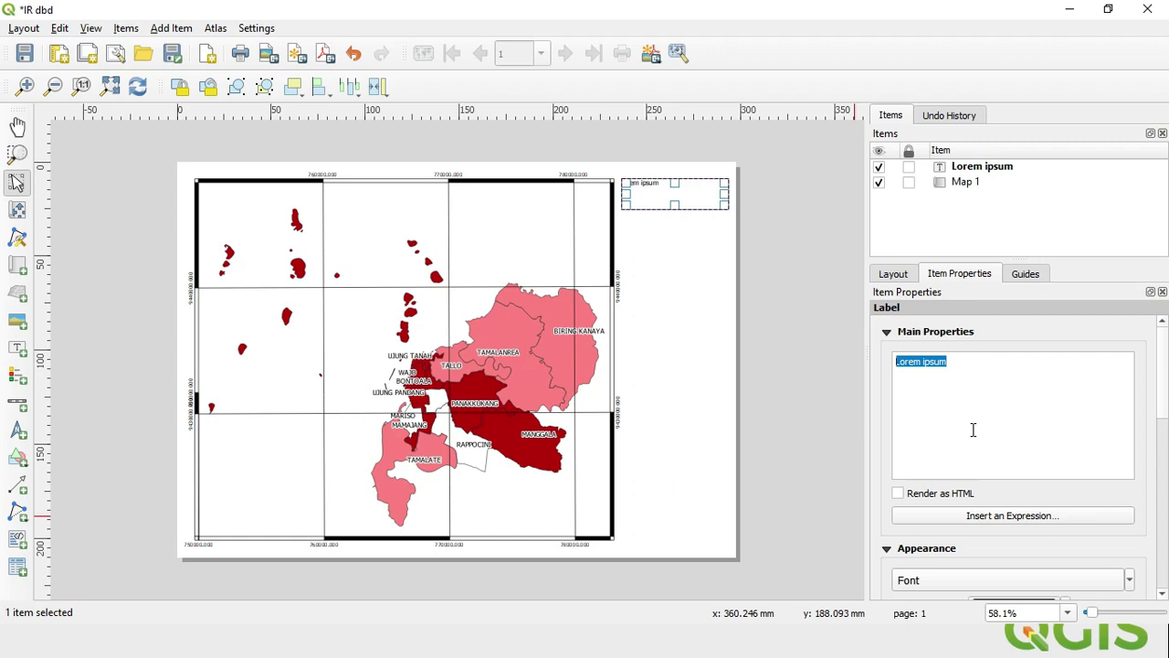
{"action": "type", "text": "P"}
{"action": "key", "text": "BackSpace"}
{"action": "type", "text": "PETA"}
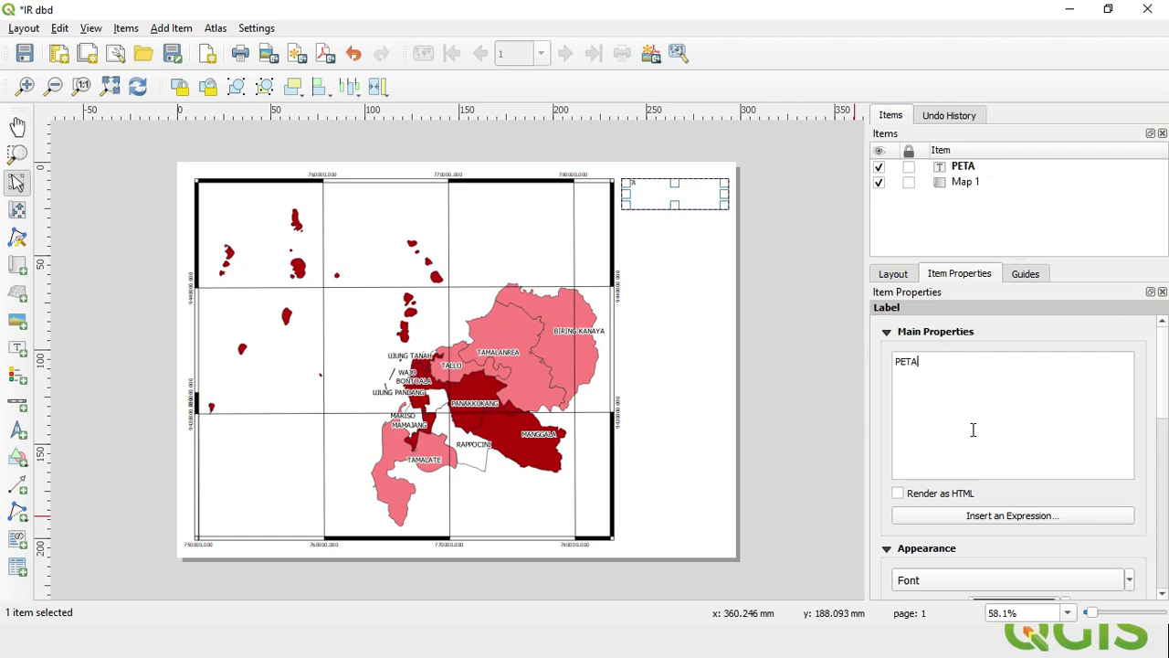
{"action": "type", "text": " IR DBD KOTA MAKASSAR"}
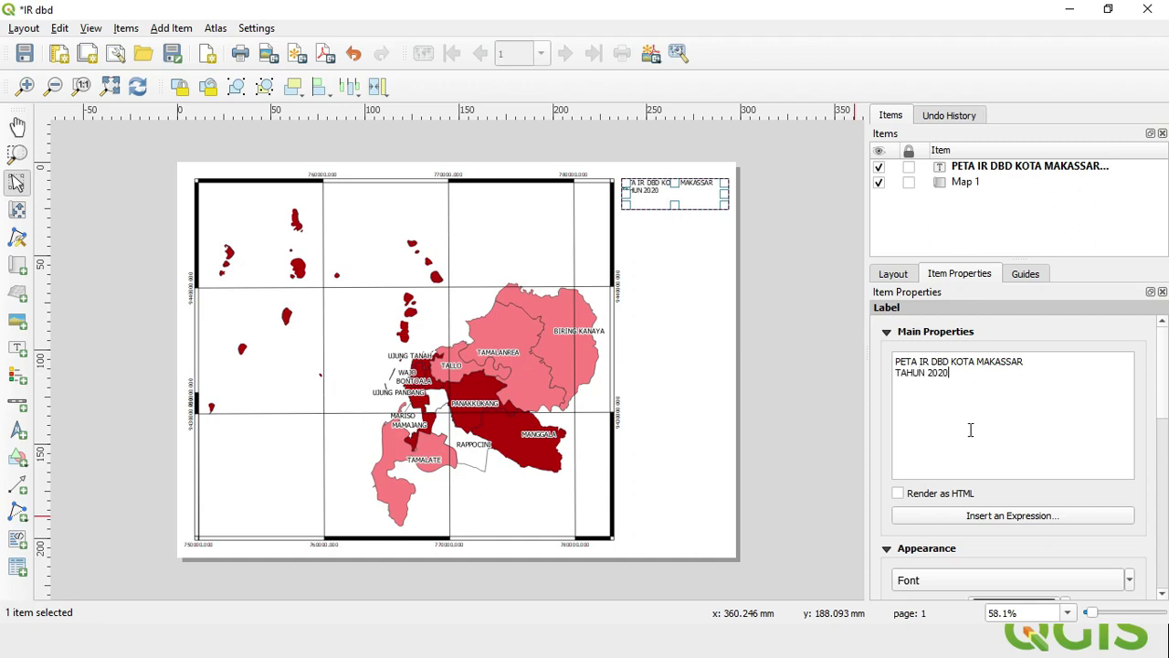
- Center the title label's text horizontally and set its font size to 12
{"action": "left_click_drag", "start_coordinate": [1166, 399], "coordinate": [1142, 472]}
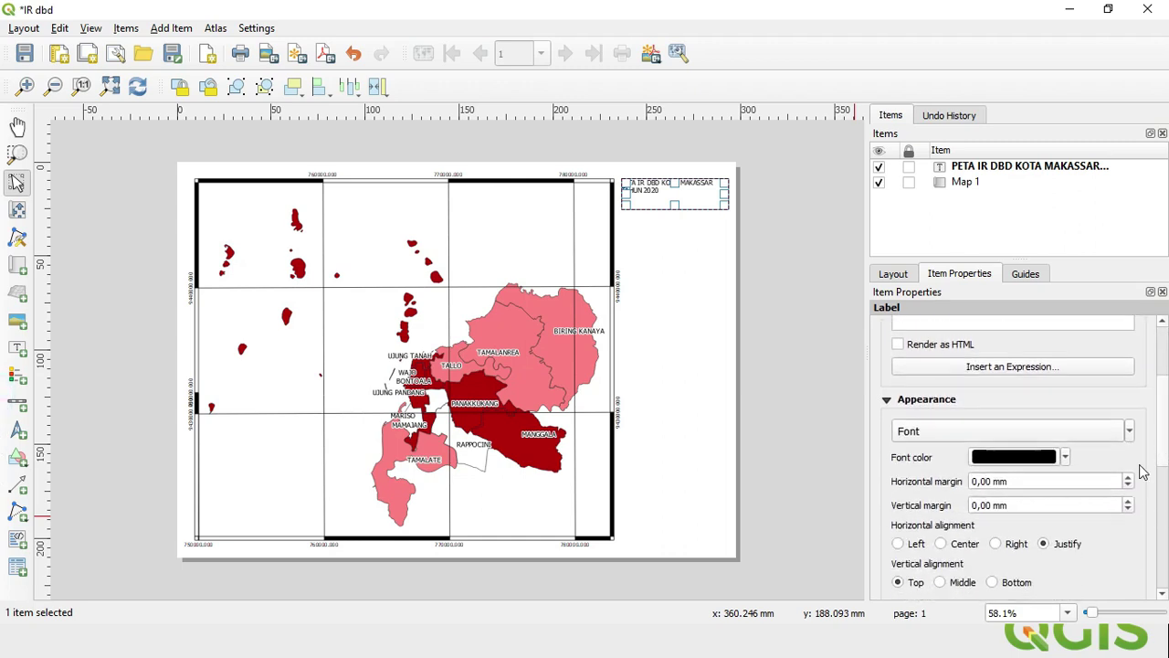
{"action": "left_click", "coordinate": [959, 546]}
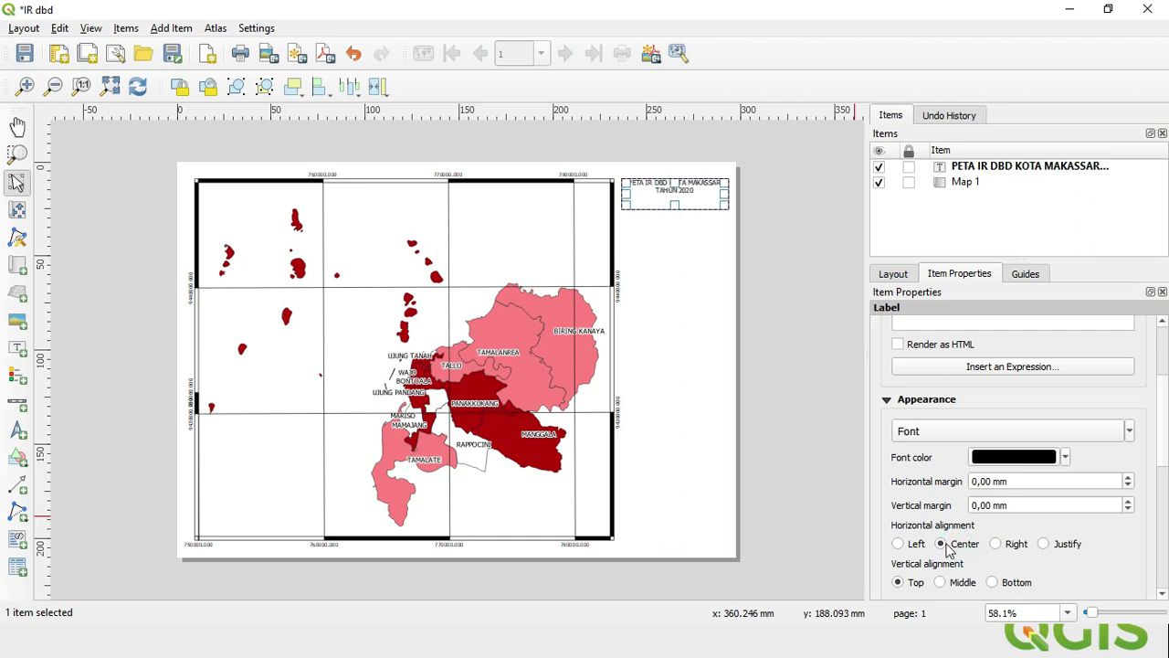
{"action": "left_click", "coordinate": [1110, 439]}
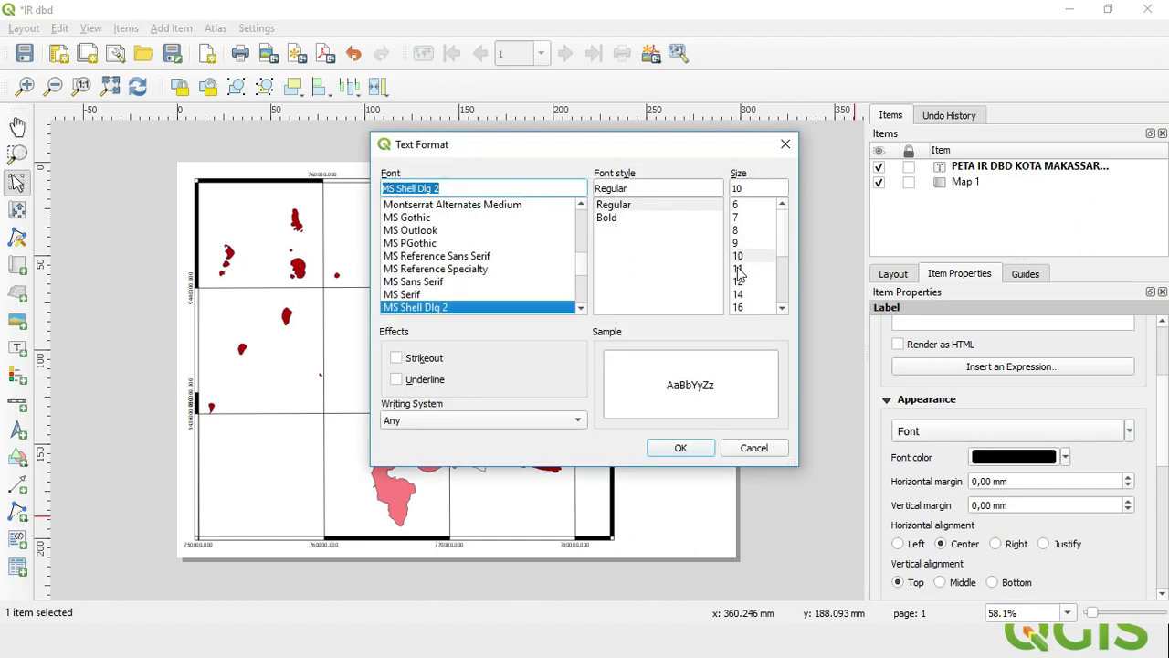
{"action": "left_click", "coordinate": [738, 281]}
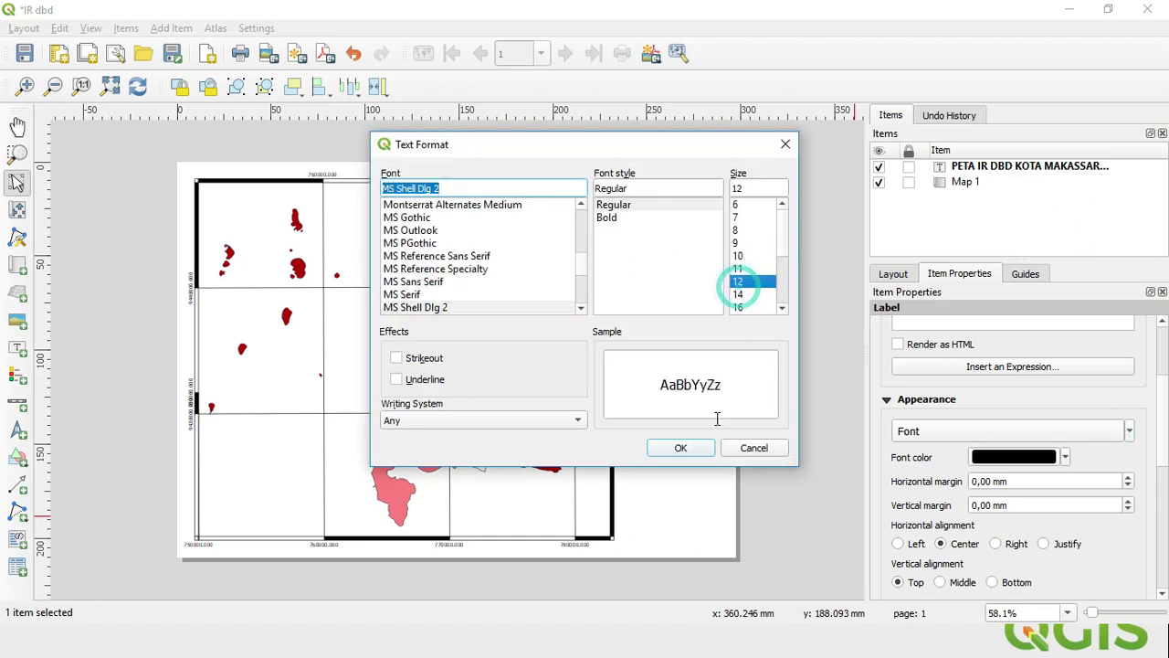
{"action": "left_click", "coordinate": [681, 447]}
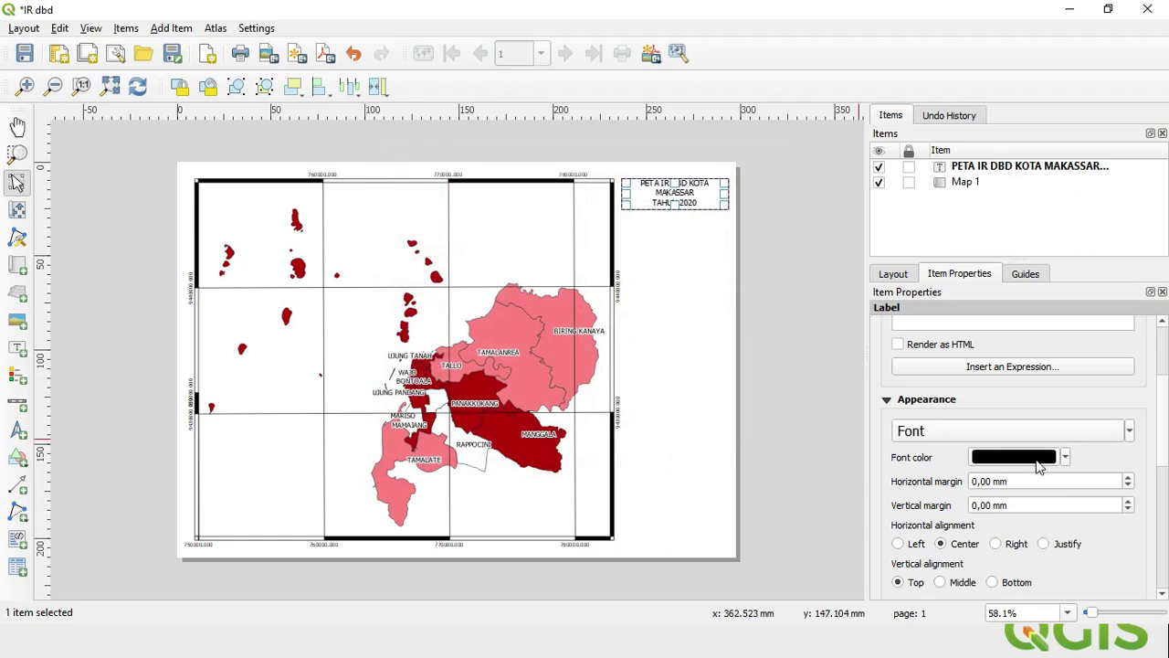
- Make the title's font color about half transparent, then try left alignment and restore the horizontal alignment to Center
{"action": "left_click", "coordinate": [1065, 457]}
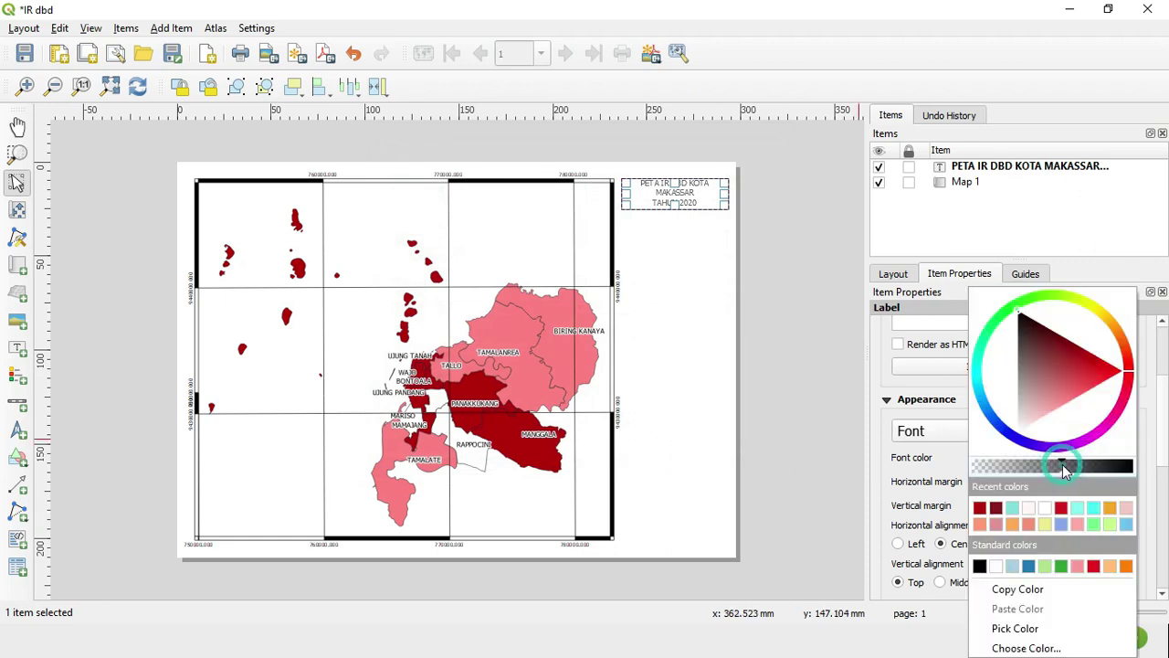
{"action": "left_click", "coordinate": [761, 468]}
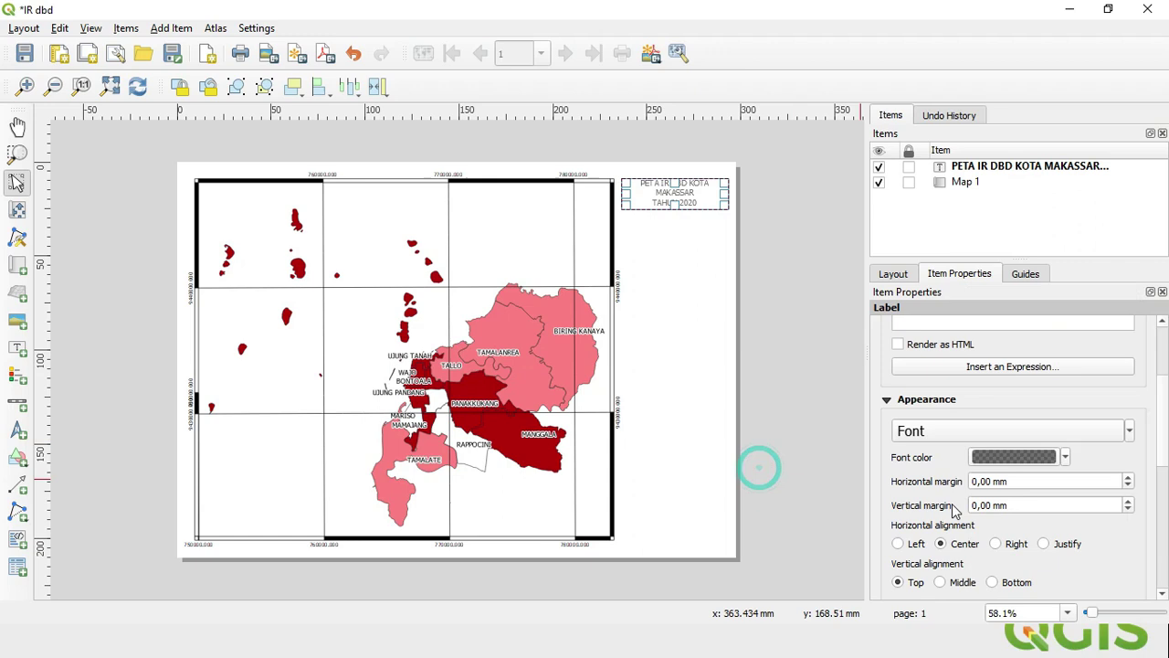
{"action": "left_click", "coordinate": [898, 543]}
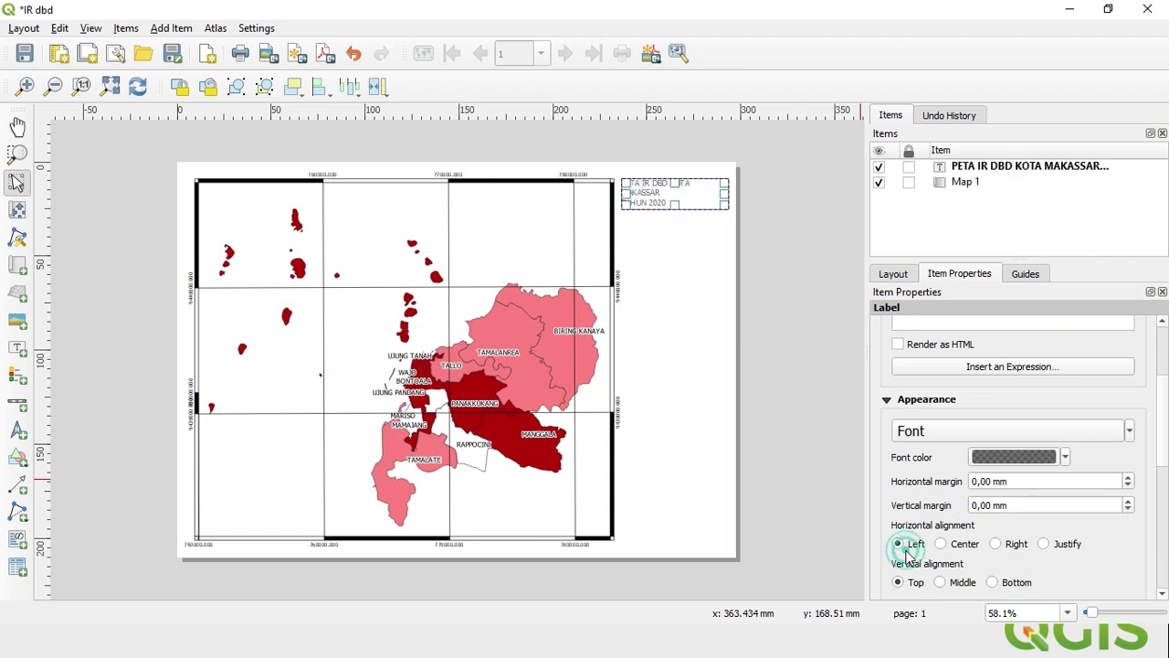
{"action": "left_click", "coordinate": [957, 546]}
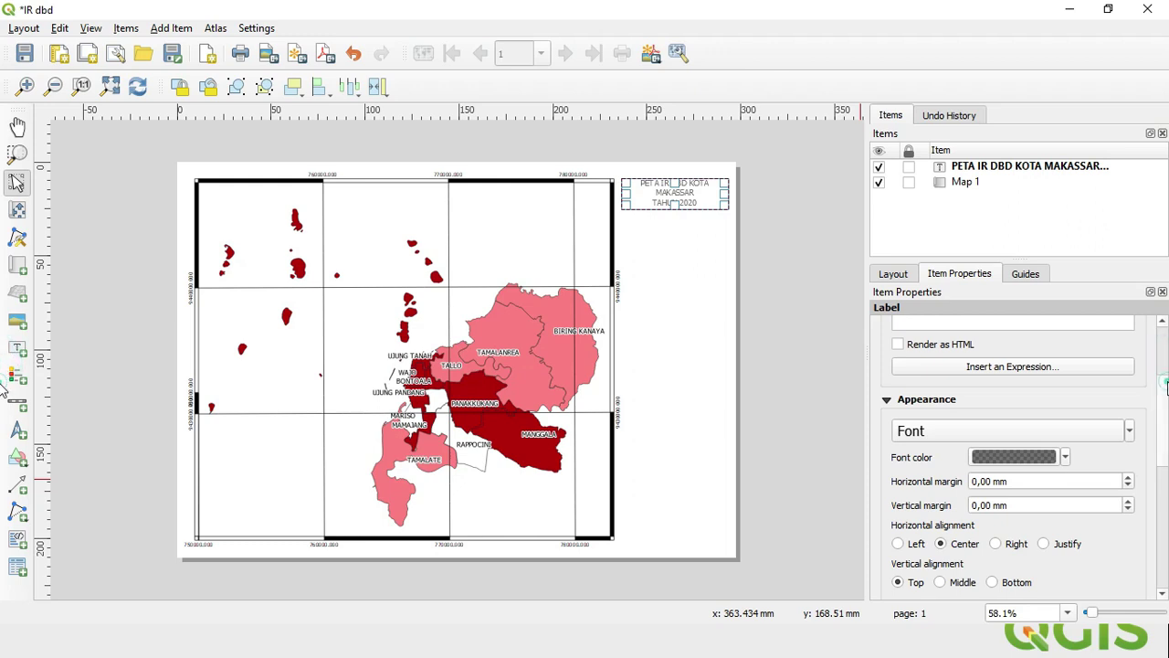
{"action": "left_click_drag", "start_coordinate": [1163, 421], "coordinate": [1165, 469]}
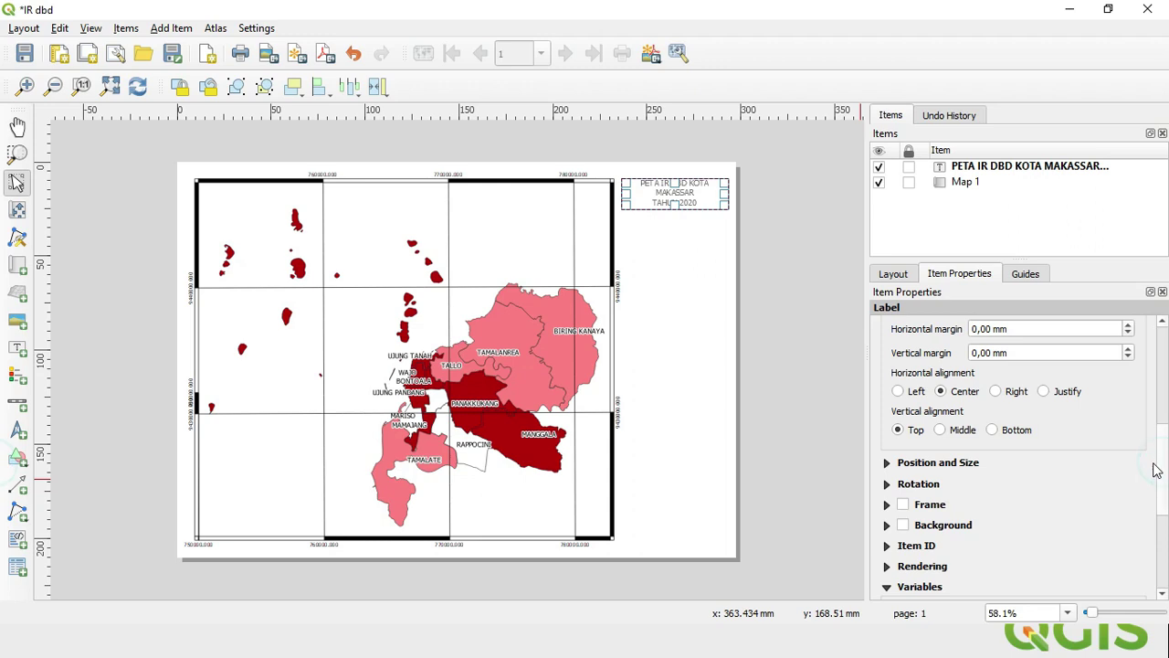
{"action": "left_click", "coordinate": [764, 320]}
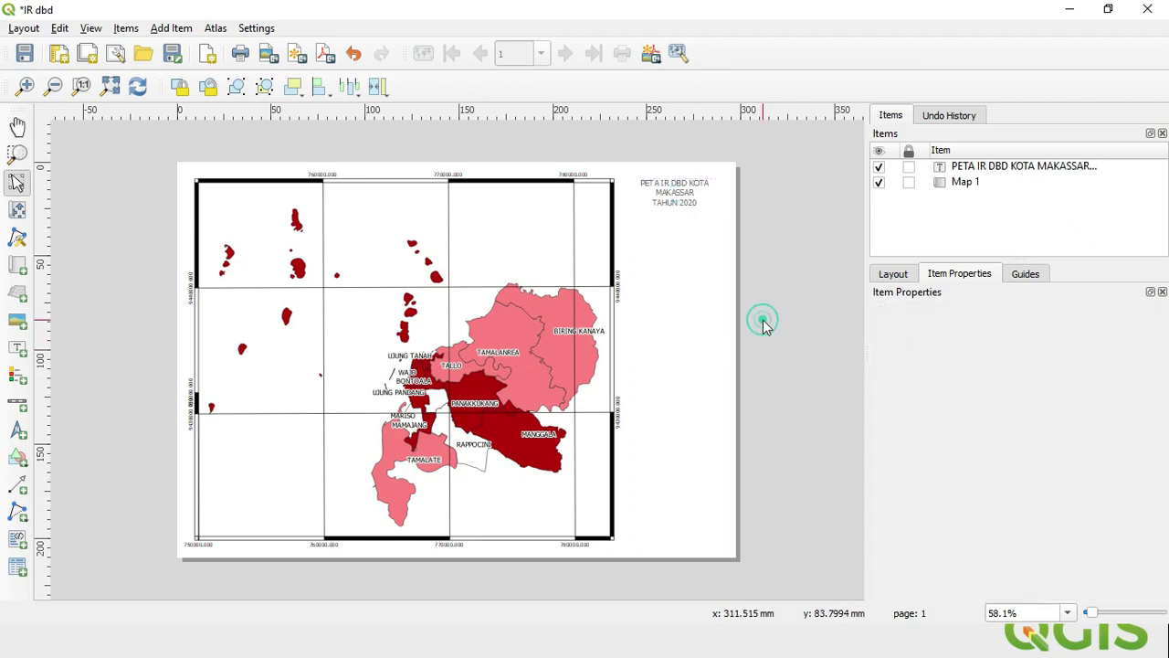
- Move the title label slightly down on the page and deselect it
{"action": "left_click", "coordinate": [687, 200]}
{"action": "left_click_drag", "start_coordinate": [687, 191], "coordinate": [688, 197]}
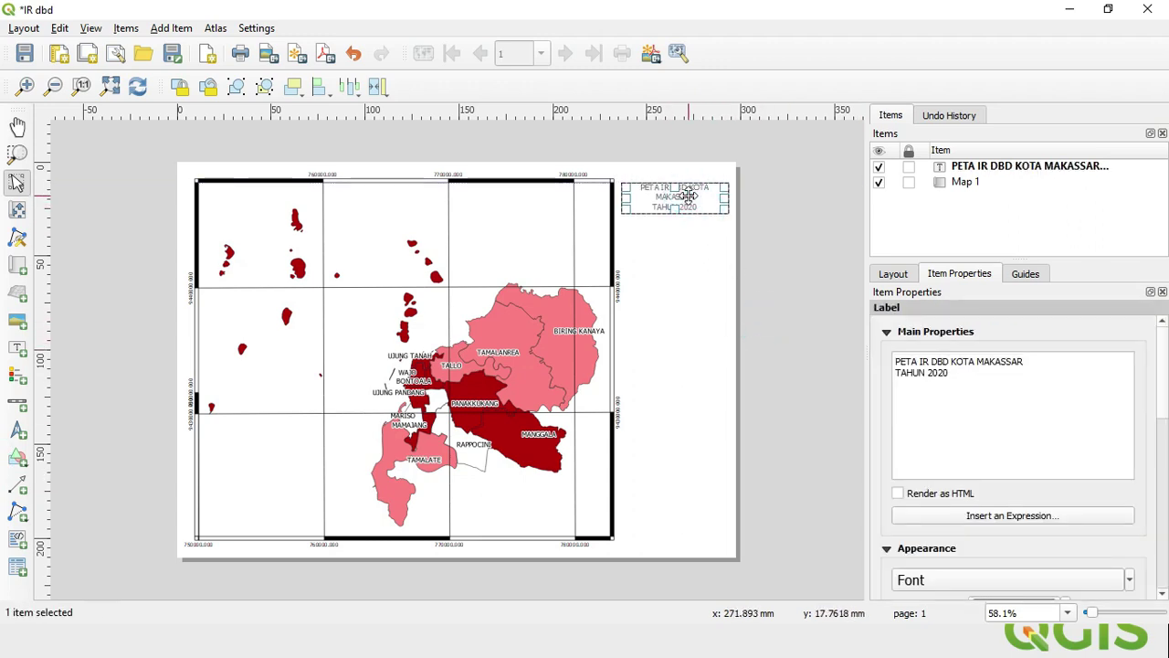
{"action": "left_click", "coordinate": [744, 224]}
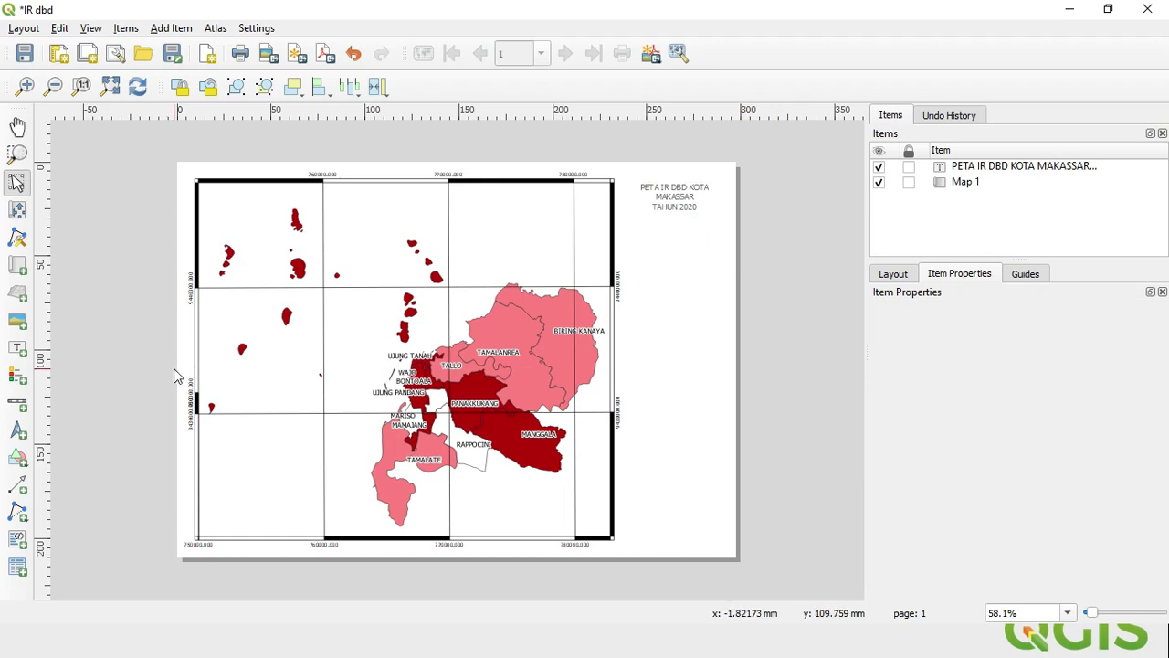
- Add a north arrow about 24 mm wide centered below the title label
{"action": "left_click", "coordinate": [17, 431]}
{"action": "left_click_drag", "start_coordinate": [656, 225], "coordinate": [701, 265]}
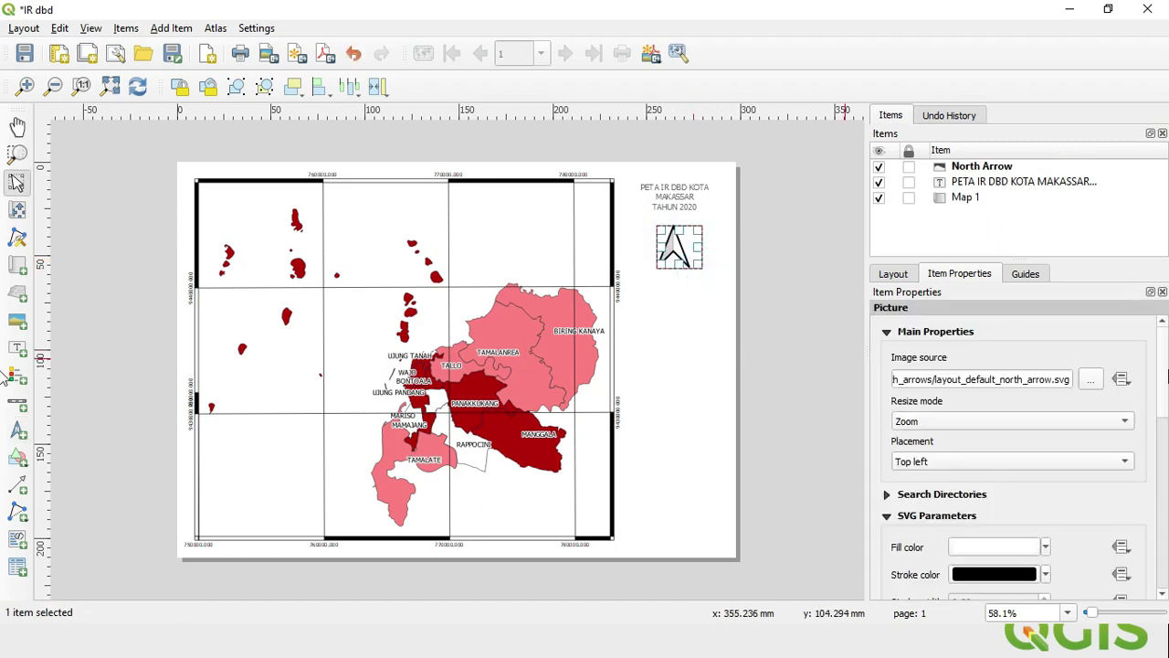
- Replace the north arrow's image with NorthArrow_02.svg from the built-in SVG arrow symbols
{"action": "left_click", "coordinate": [684, 311]}
{"action": "left_click", "coordinate": [673, 258]}
{"action": "left_click", "coordinate": [928, 494]}
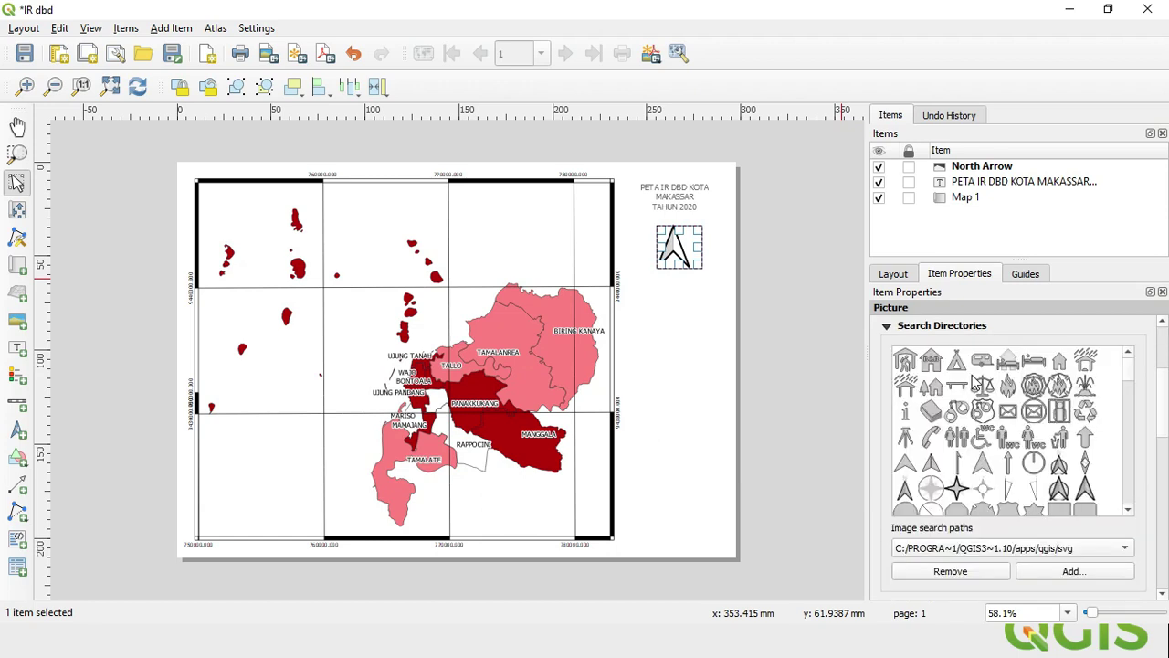
{"action": "left_click", "coordinate": [1059, 464]}
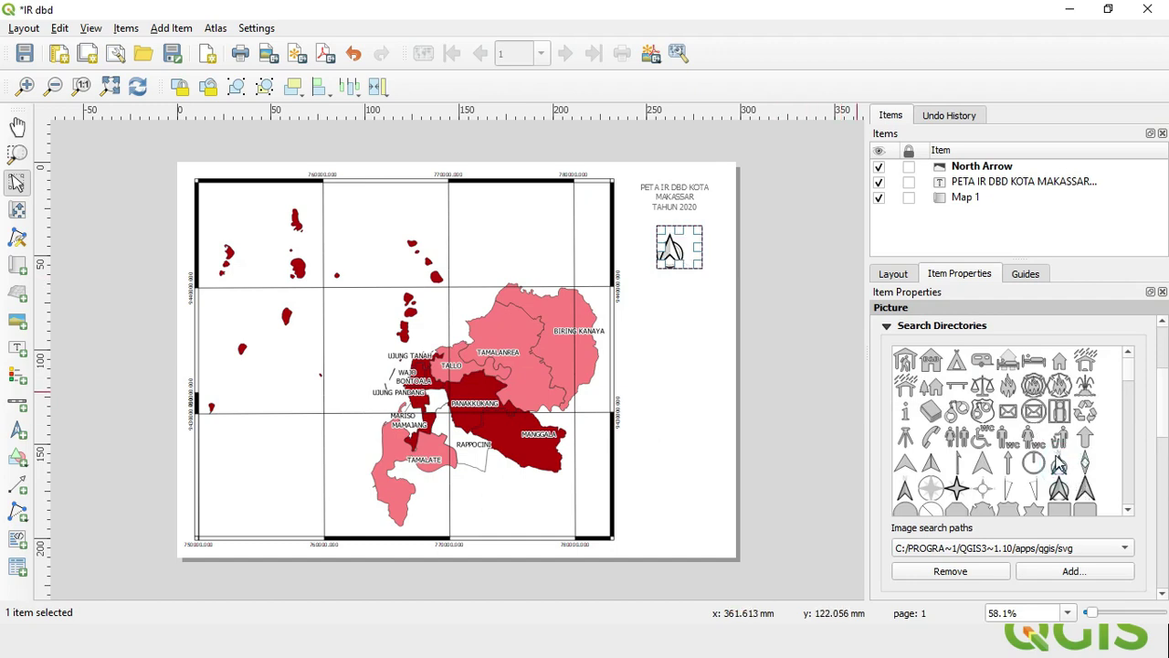
{"action": "left_click", "coordinate": [727, 315]}
{"action": "left_click", "coordinate": [679, 254]}
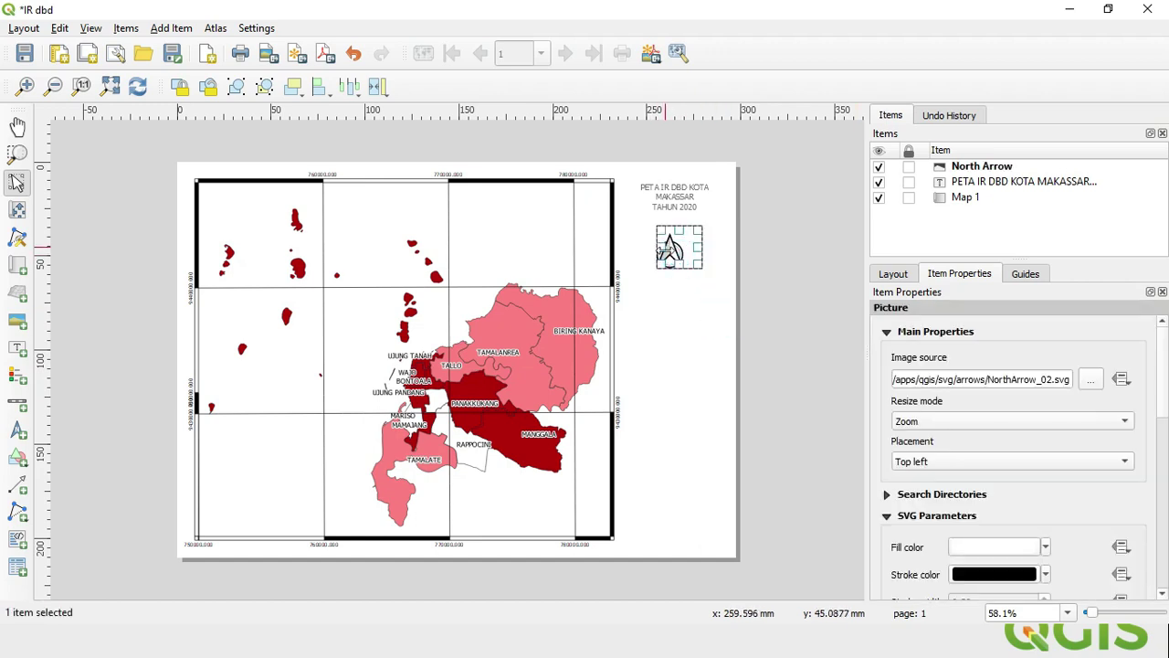
- Shift the north arrow slightly up toward the title's center and set its fill color to medium gray
{"action": "left_click", "coordinate": [669, 253]}
{"action": "left_click_drag", "start_coordinate": [670, 252], "coordinate": [673, 249]}
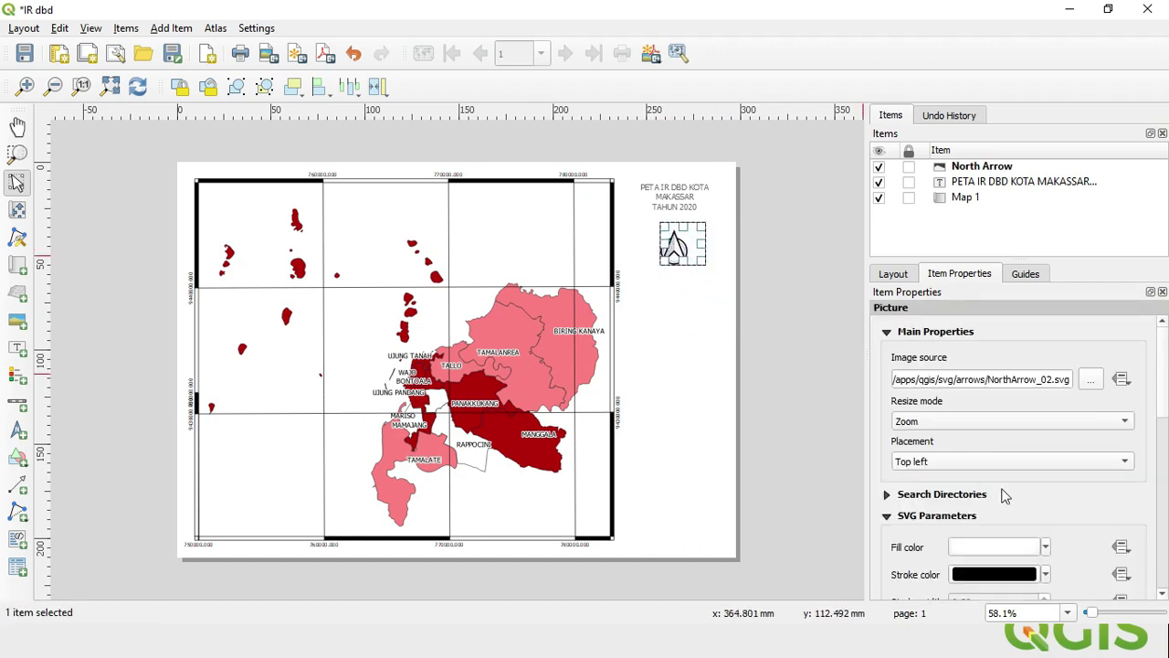
{"action": "left_click", "coordinate": [1047, 546]}
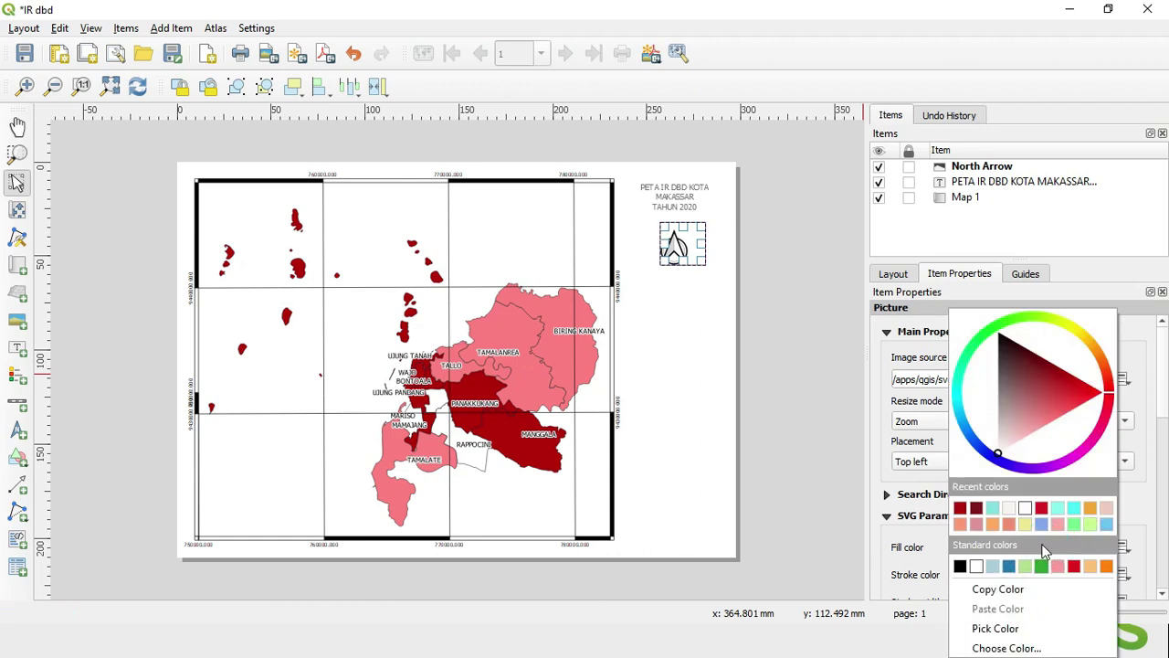
{"action": "left_click_drag", "start_coordinate": [1001, 457], "coordinate": [1002, 409]}
{"action": "left_click", "coordinate": [804, 380]}
{"action": "left_click", "coordinate": [741, 343]}
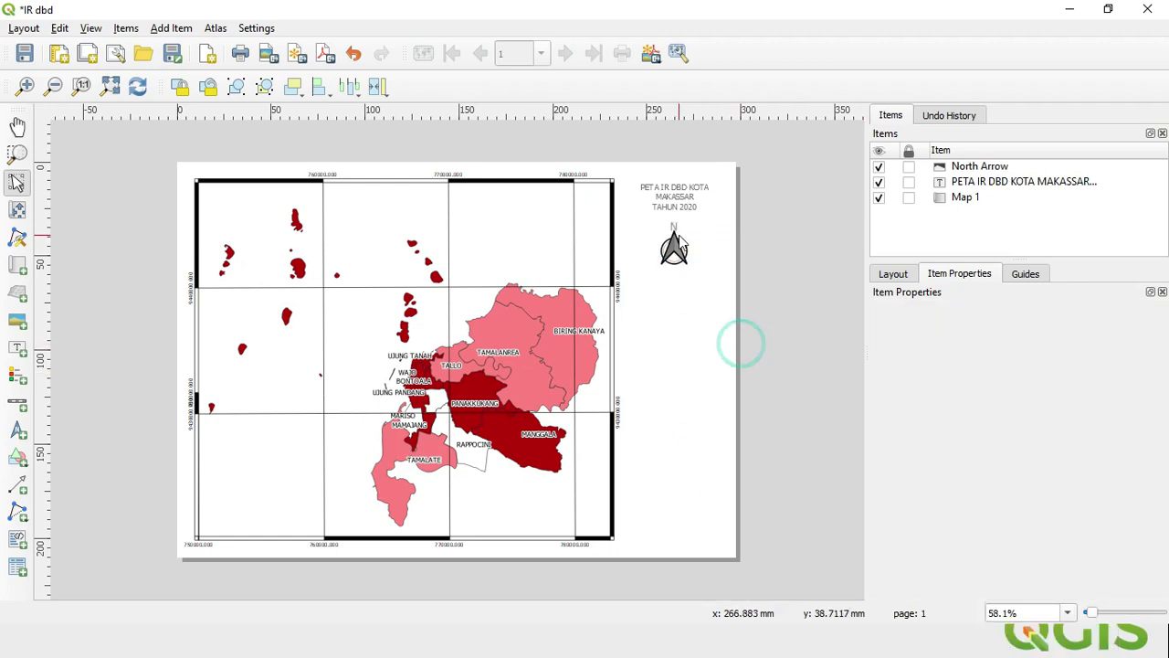
- Fine-tune the north arrow's position so it sits centered just below the title label, and deselect it
{"action": "left_click", "coordinate": [676, 246]}
{"action": "left_click_drag", "start_coordinate": [678, 243], "coordinate": [676, 242]}
{"action": "left_click", "coordinate": [726, 253]}
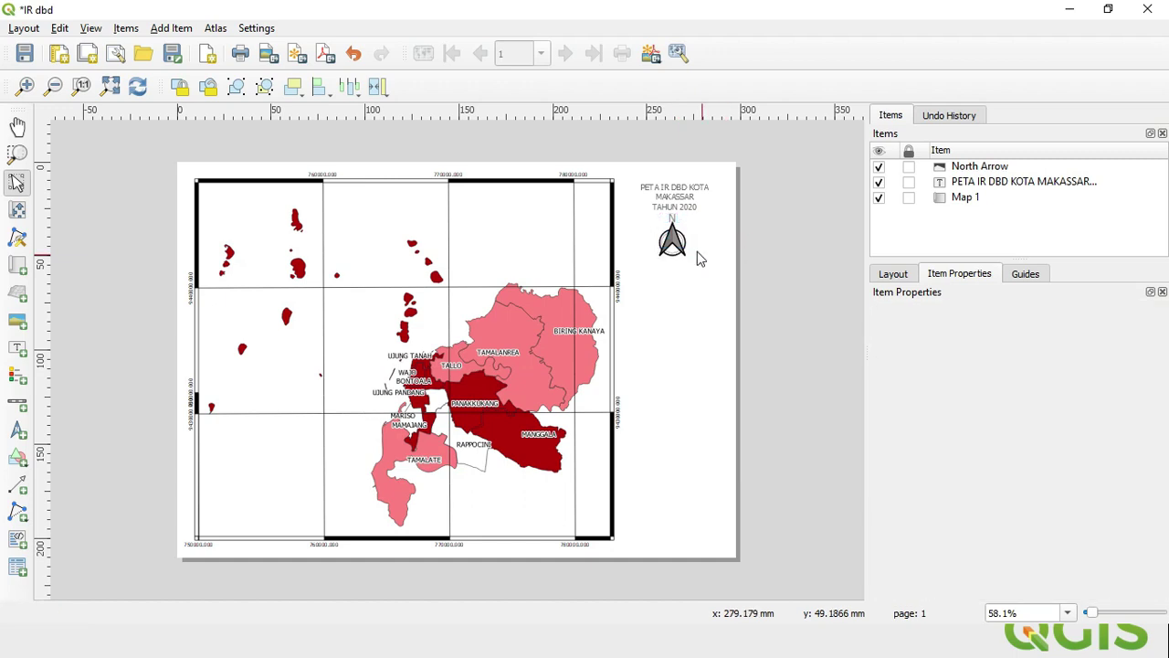
{"action": "left_click", "coordinate": [671, 242]}
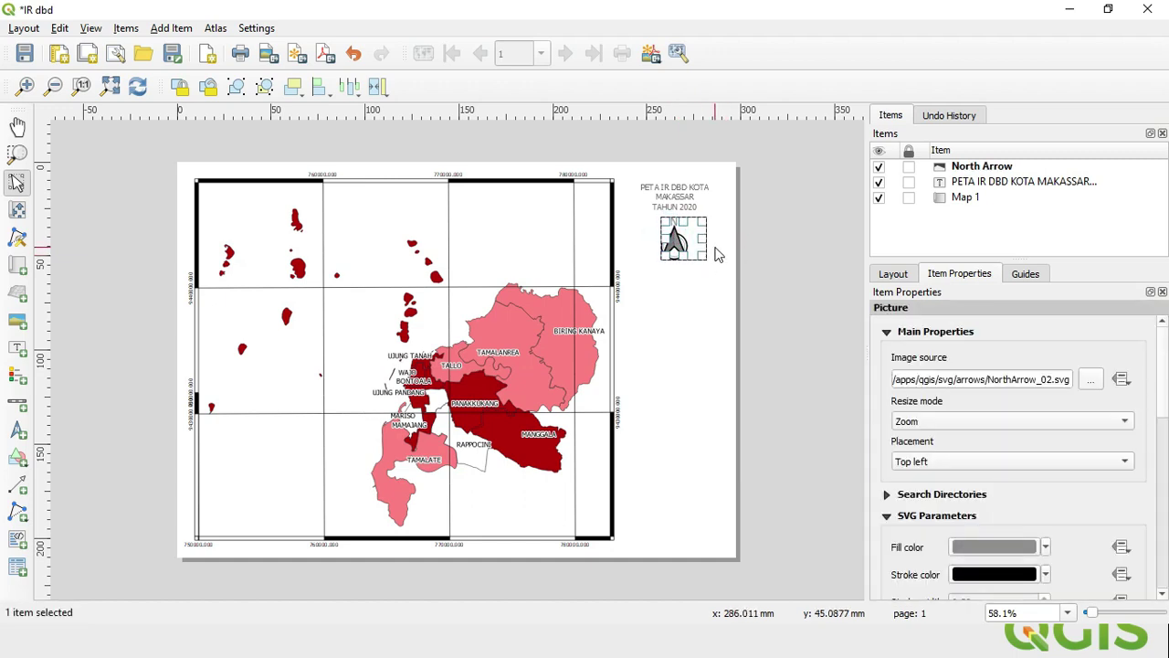
{"action": "left_click", "coordinate": [666, 271]}
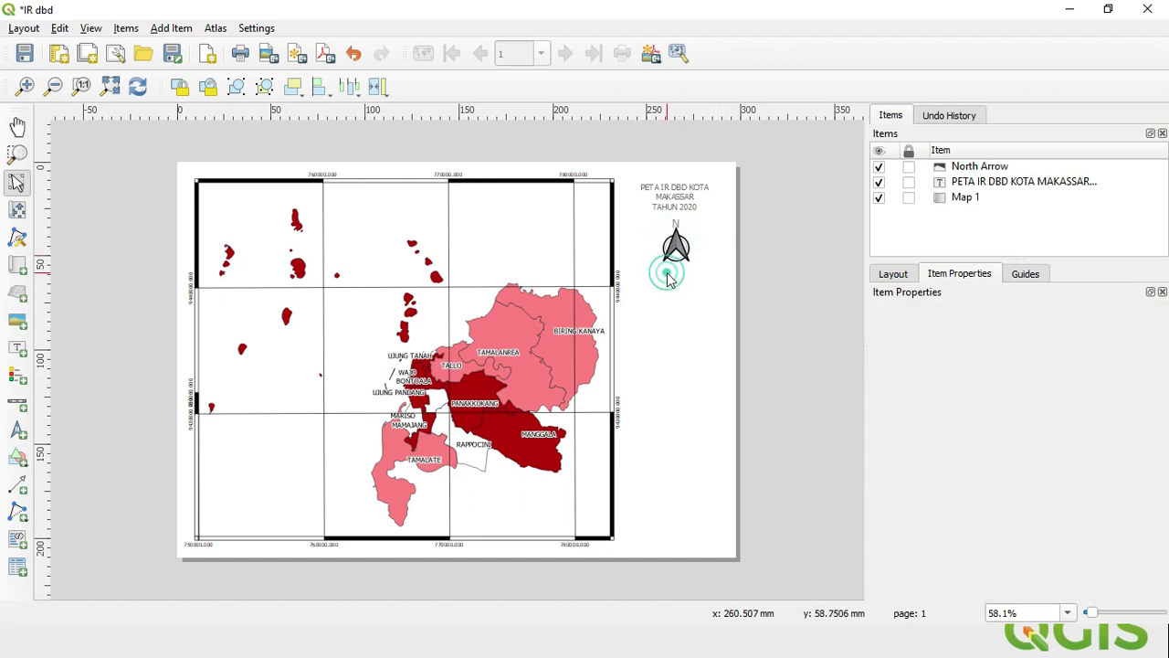
- Add a scale bar for Map 1 below the north arrow and nudge it slightly upward
{"action": "left_click", "coordinate": [15, 408]}
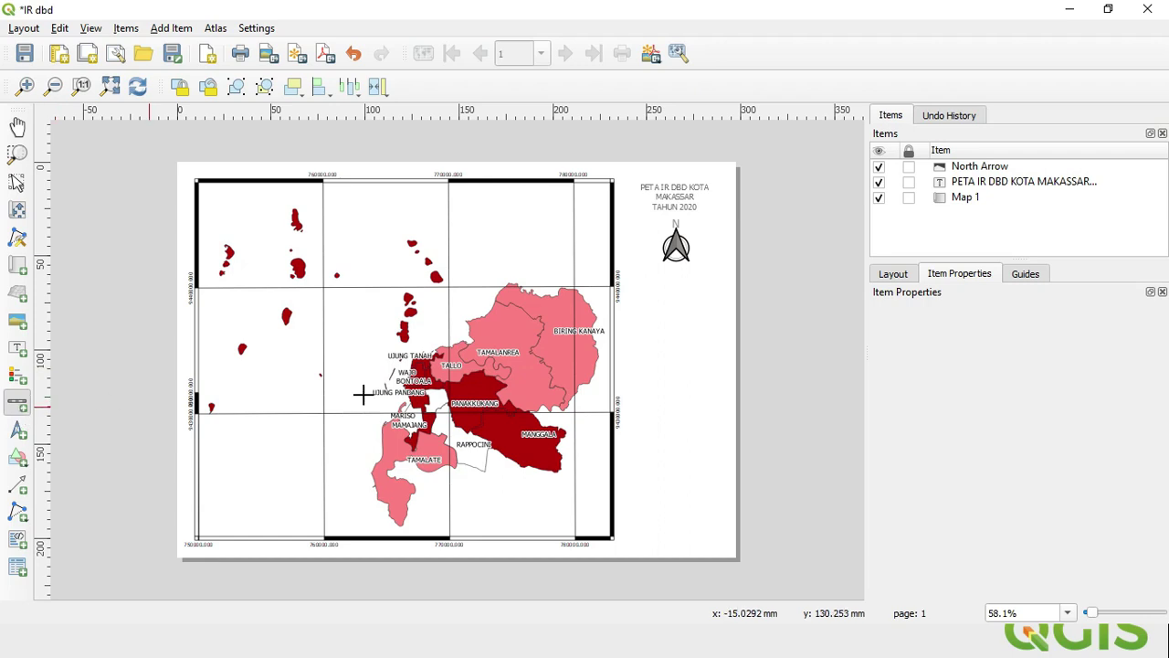
{"action": "left_click_drag", "start_coordinate": [641, 275], "coordinate": [719, 292]}
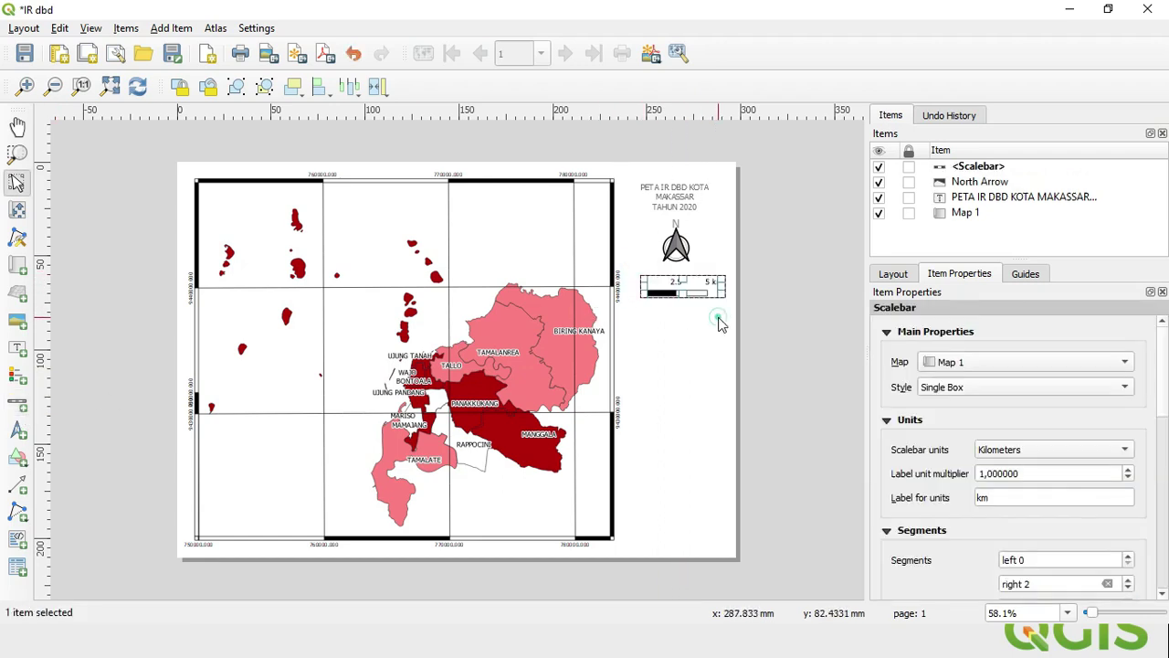
{"action": "left_click", "coordinate": [738, 310]}
{"action": "left_click", "coordinate": [697, 293]}
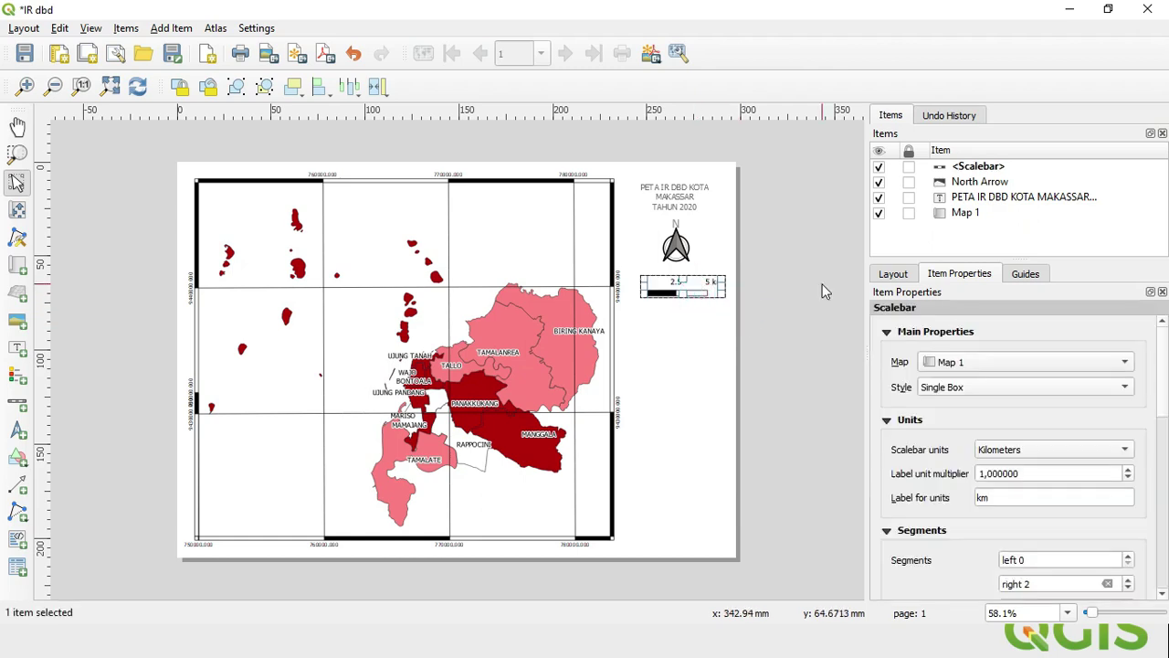
{"action": "key", "text": "Up"}
{"action": "key", "text": "Up"}
{"action": "key", "text": "Up"}
{"action": "key", "text": "Up"}
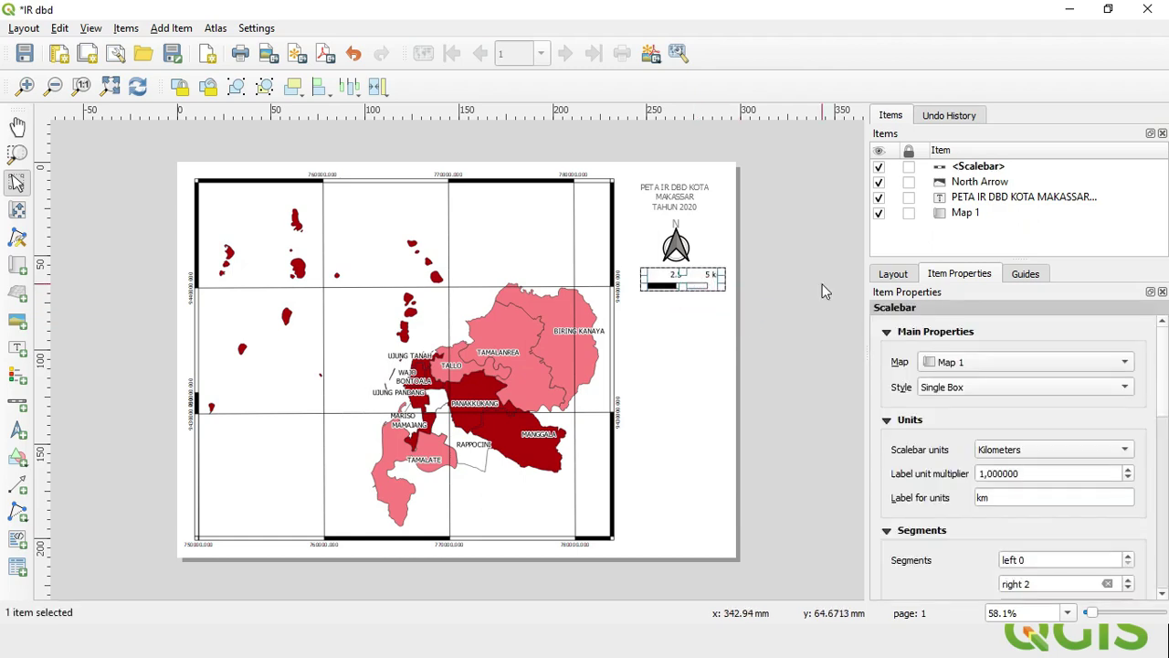
- Change the scale bar's style to Line Ticks Up
{"action": "left_click", "coordinate": [1074, 391]}
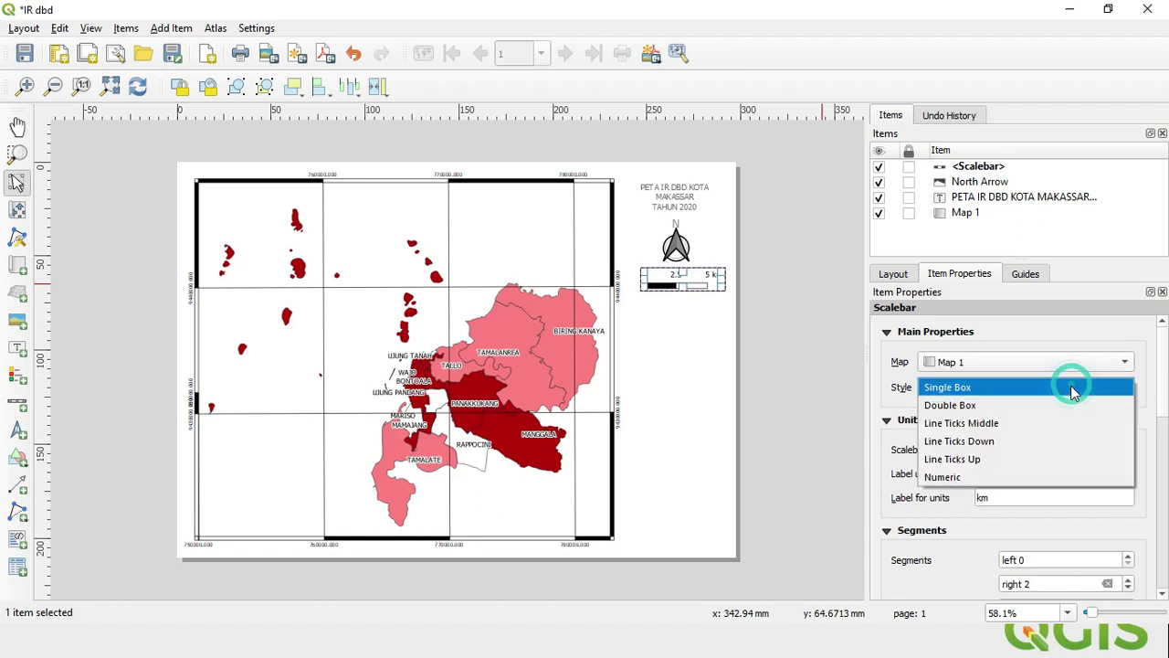
{"action": "left_click", "coordinate": [1045, 458]}
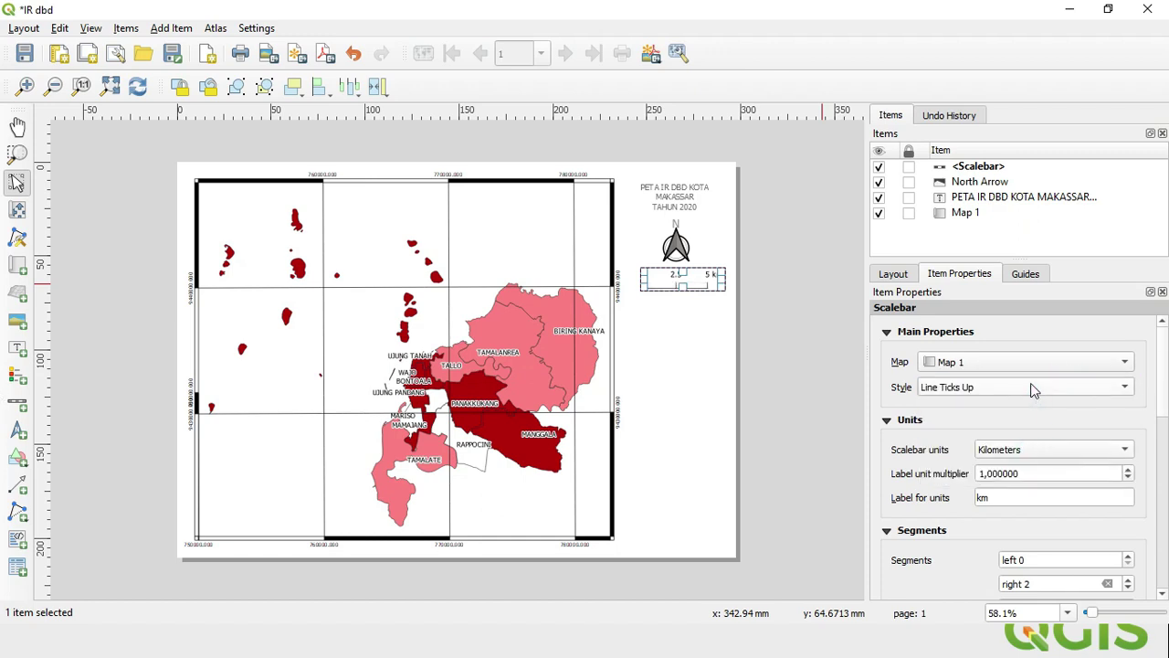
{"action": "left_click", "coordinate": [639, 381]}
{"action": "left_click", "coordinate": [694, 274]}
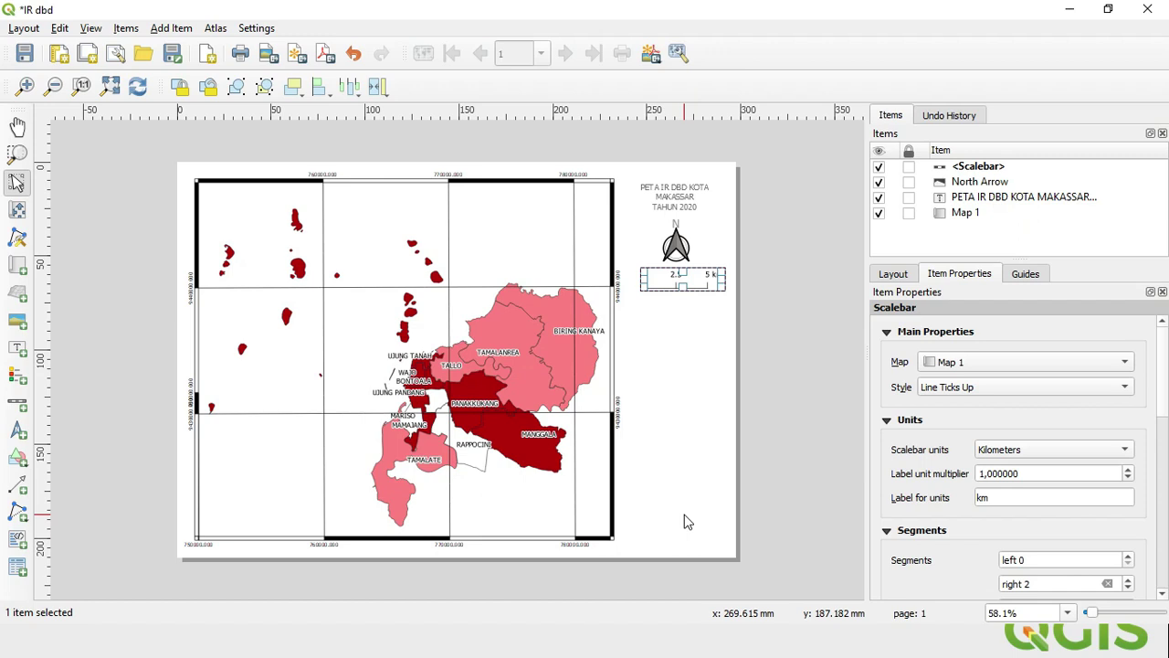
- Add a legend below the scale bar and give it the title "keterangan"
{"action": "left_click", "coordinate": [13, 382]}
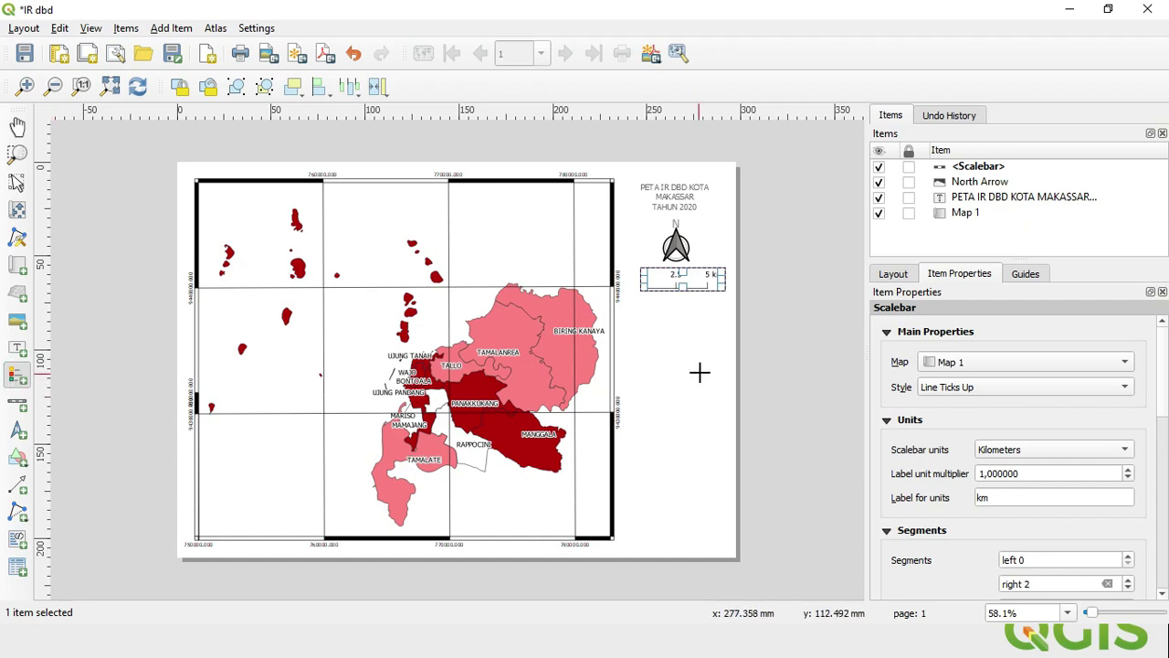
{"action": "left_click_drag", "start_coordinate": [644, 309], "coordinate": [727, 403]}
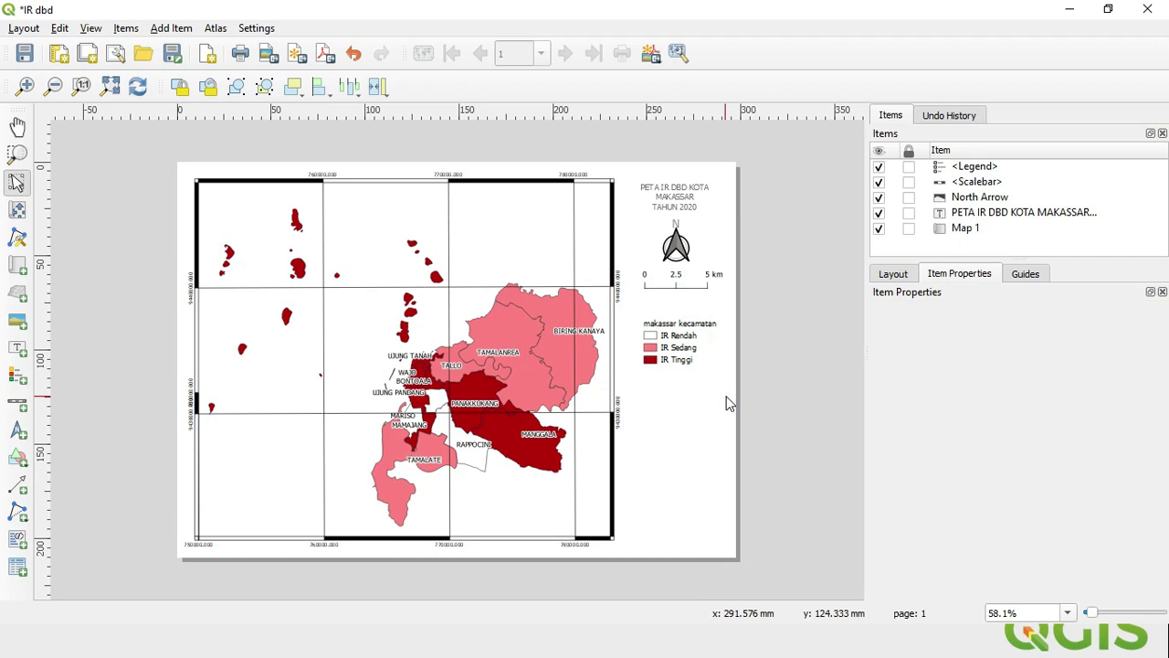
{"action": "left_click", "coordinate": [687, 362]}
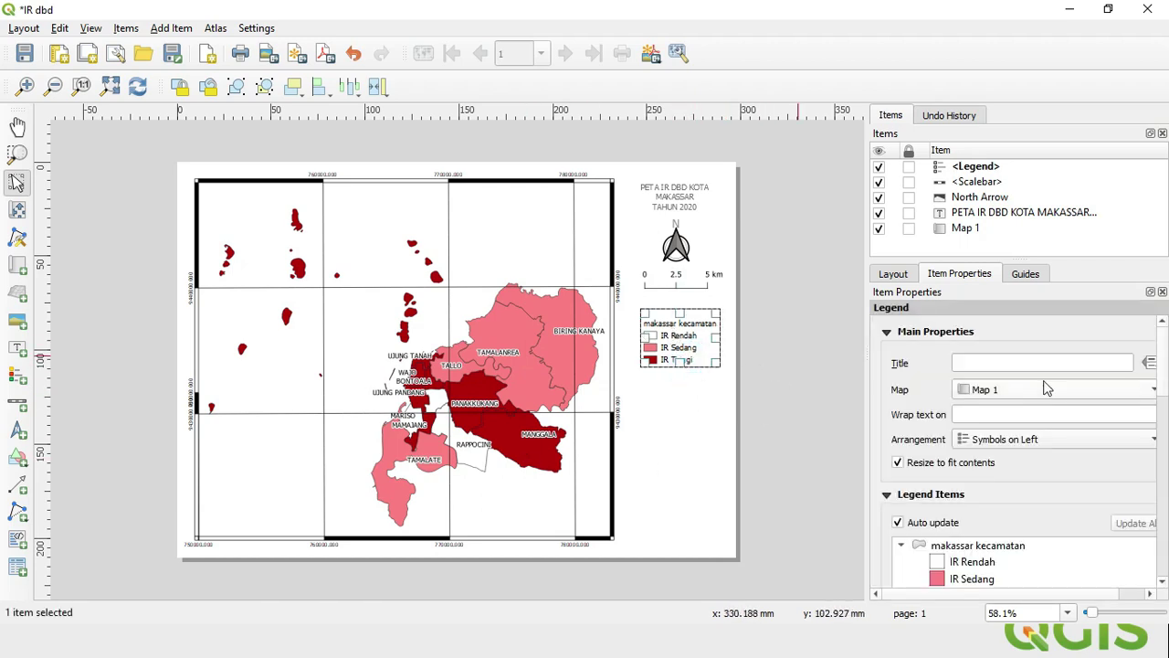
{"action": "left_click", "coordinate": [1020, 366]}
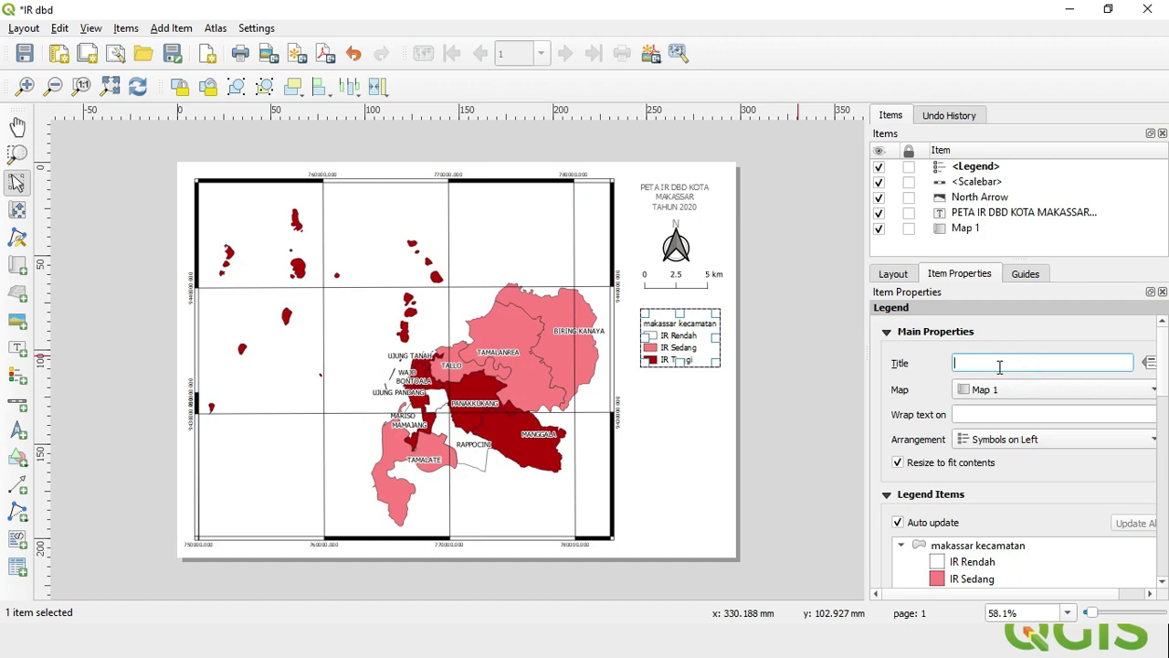
{"action": "type", "text": "kETE"}
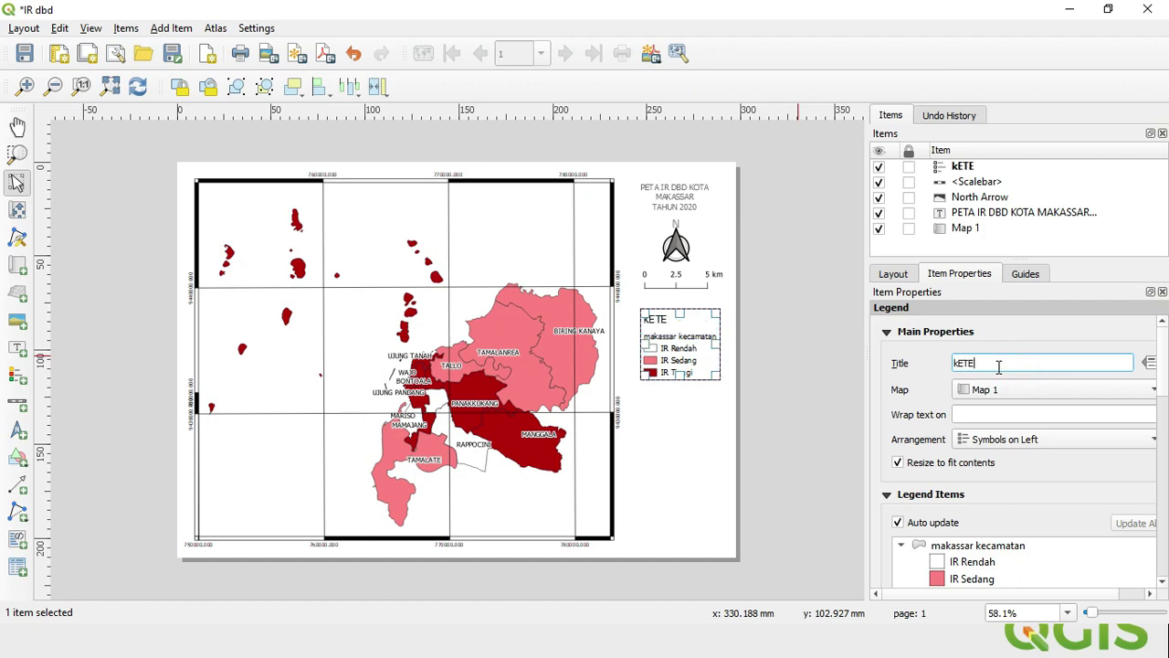
{"action": "key", "text": "BackSpace"}
{"action": "key", "text": "BackSpace"}
{"action": "key", "text": "BackSpace"}
{"action": "type", "text": "terangan"}
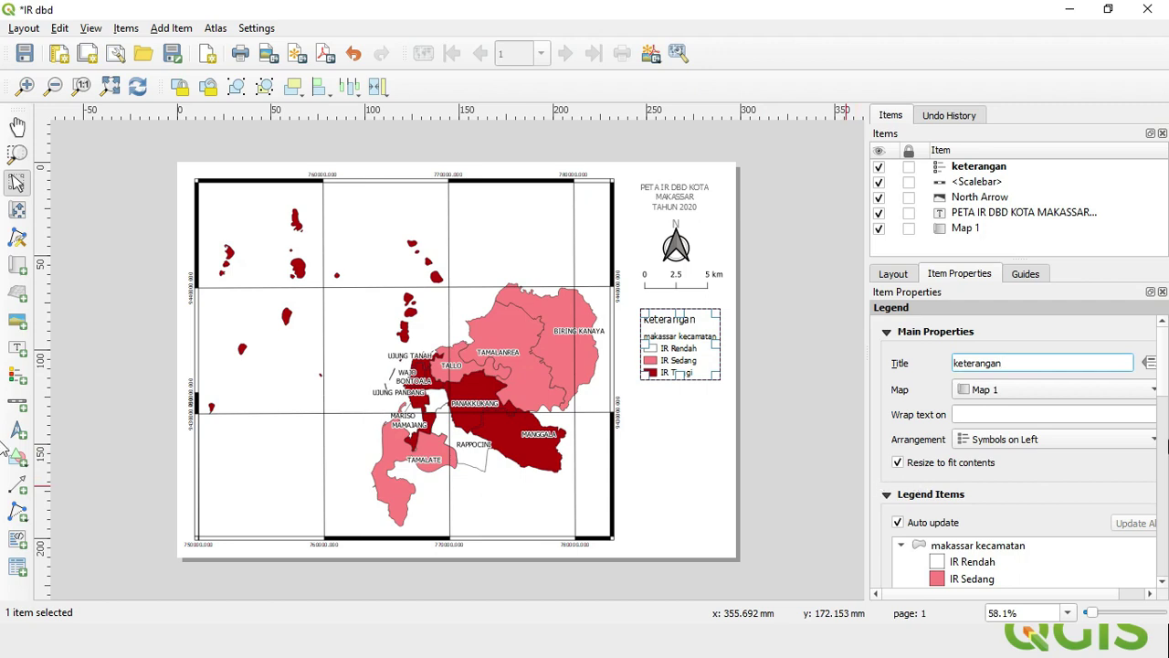
- Turn off automatic updating of the legend items
{"action": "scroll", "coordinate": [1163, 384], "scroll_direction": "down", "scroll_amount": 2}
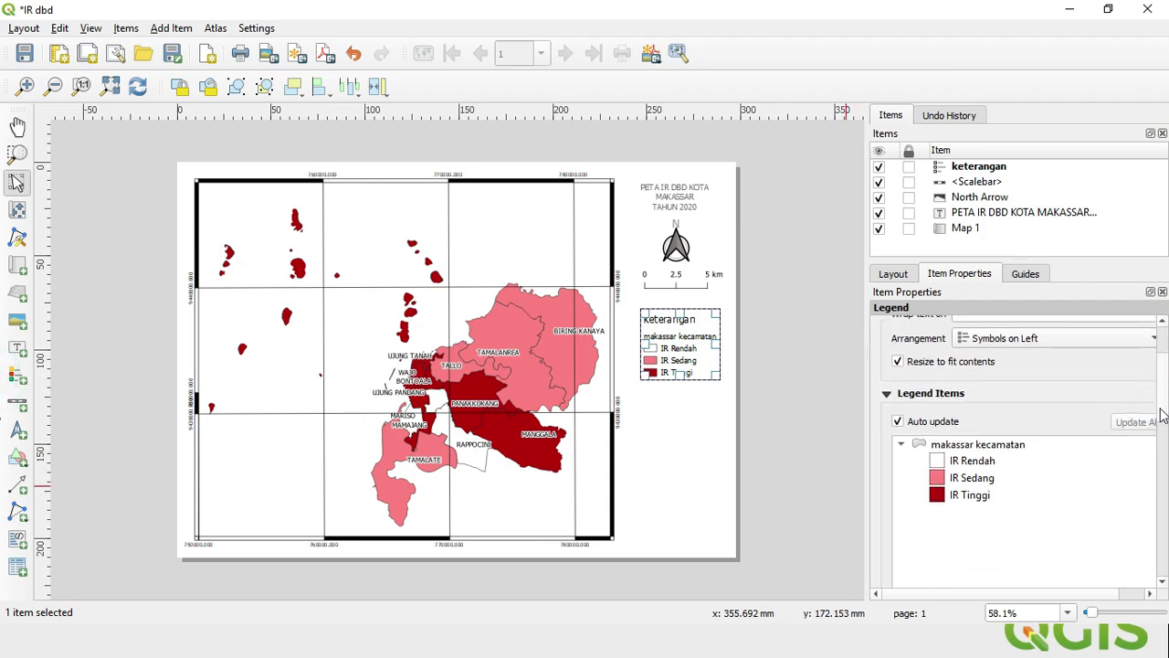
{"action": "scroll", "coordinate": [1141, 402], "scroll_direction": "down", "scroll_amount": 2}
{"action": "scroll", "coordinate": [1050, 411], "scroll_direction": "up", "scroll_amount": 1}
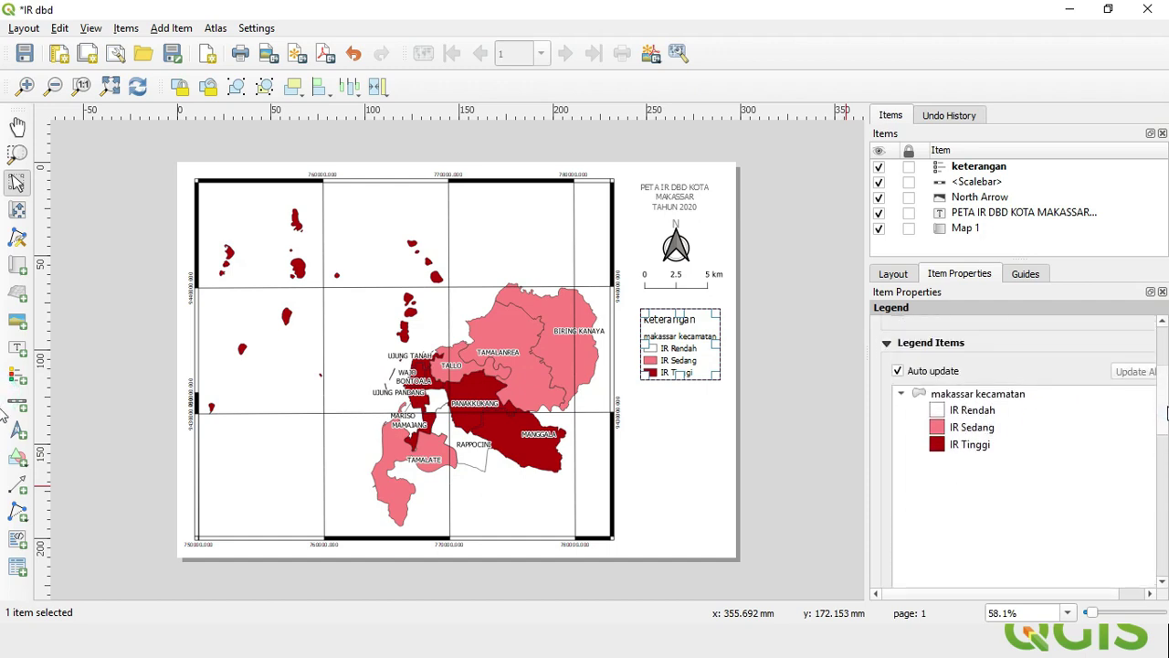
{"action": "left_click", "coordinate": [900, 381]}
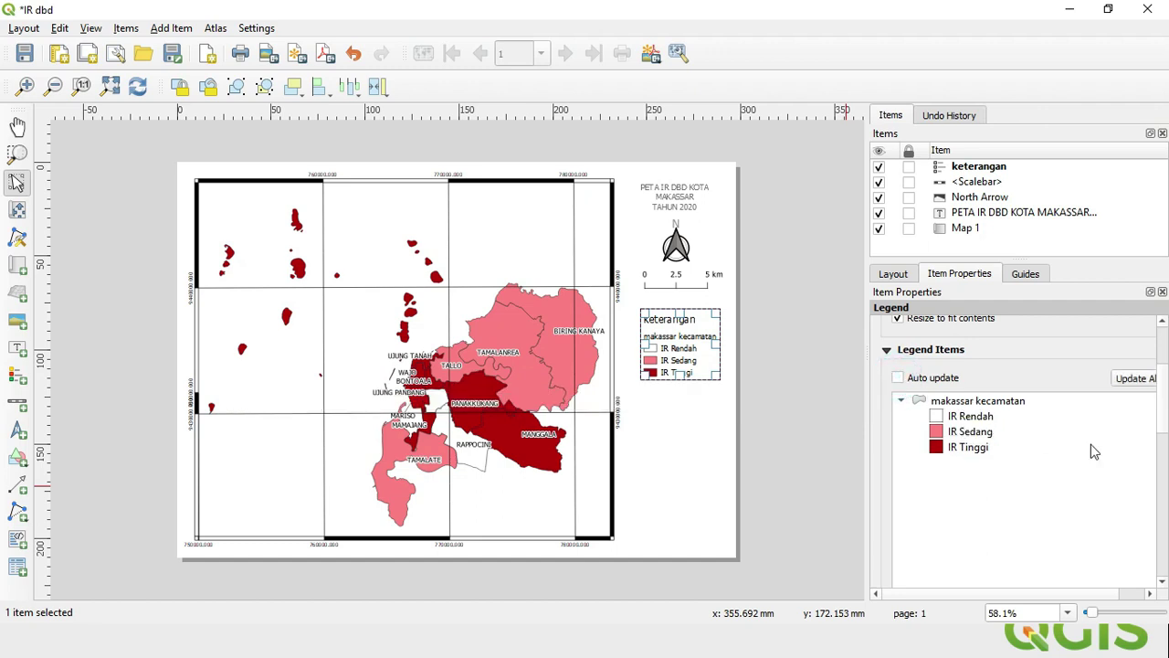
- Rename the legend's "makassar kecamatan" layer entry to "Kategori Incidence Rate DBD"
{"action": "left_click", "coordinate": [981, 402]}
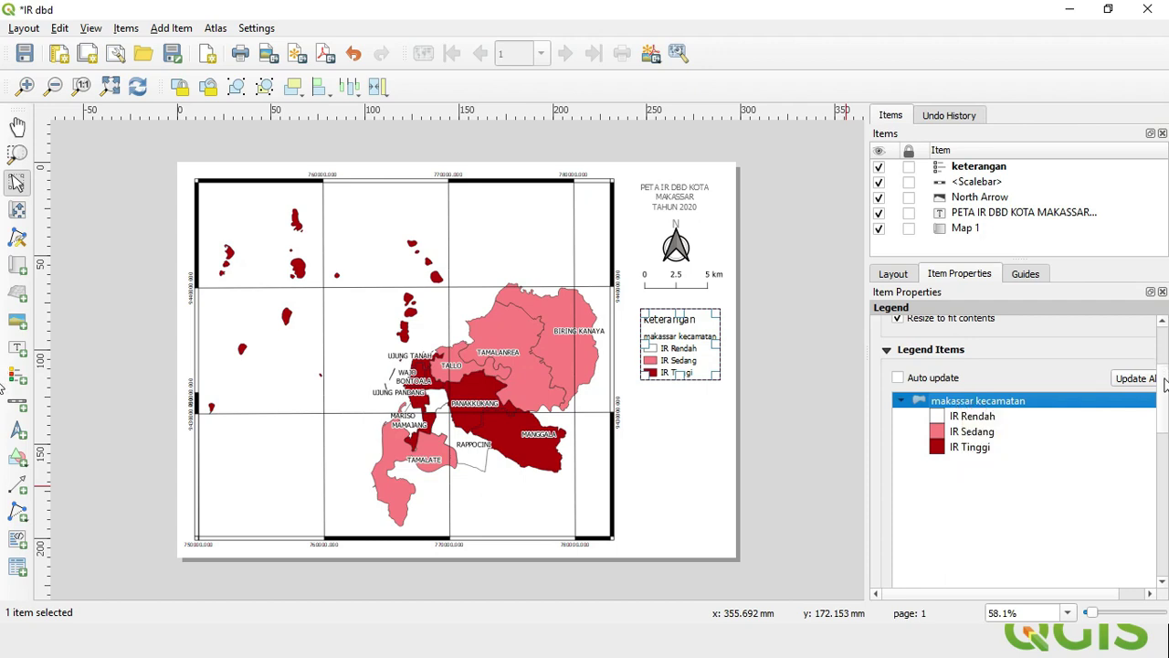
{"action": "scroll", "coordinate": [1047, 372], "scroll_direction": "down", "scroll_amount": 4}
{"action": "scroll", "coordinate": [1046, 371], "scroll_direction": "up", "scroll_amount": 2}
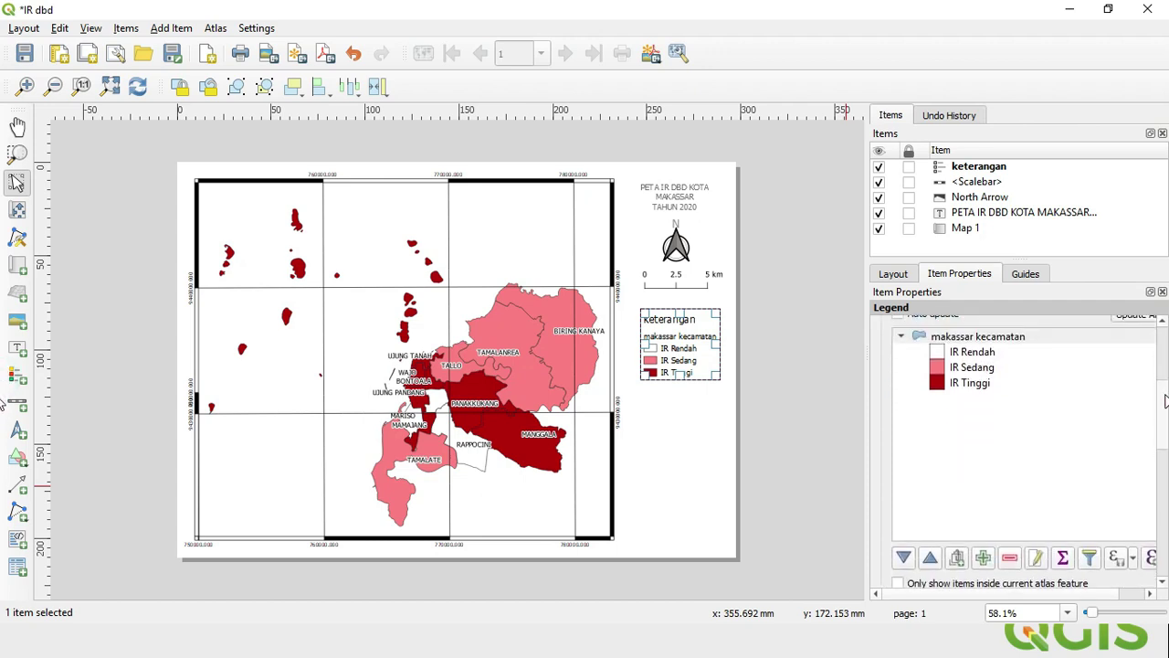
{"action": "left_click", "coordinate": [1035, 343]}
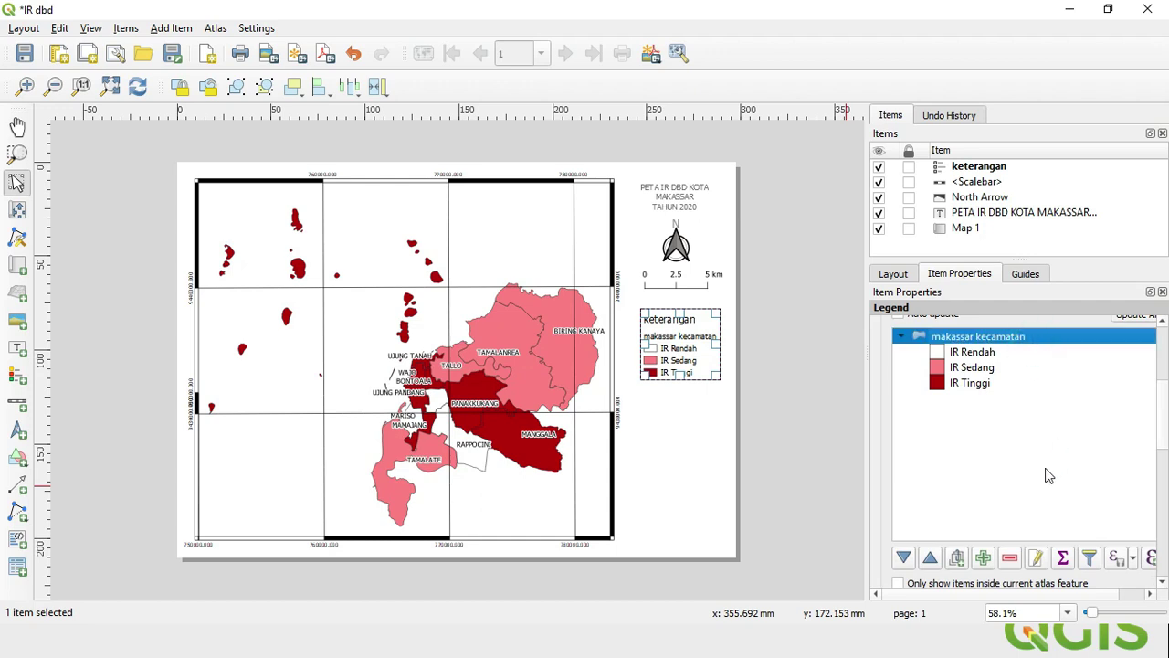
{"action": "left_click", "coordinate": [1036, 558]}
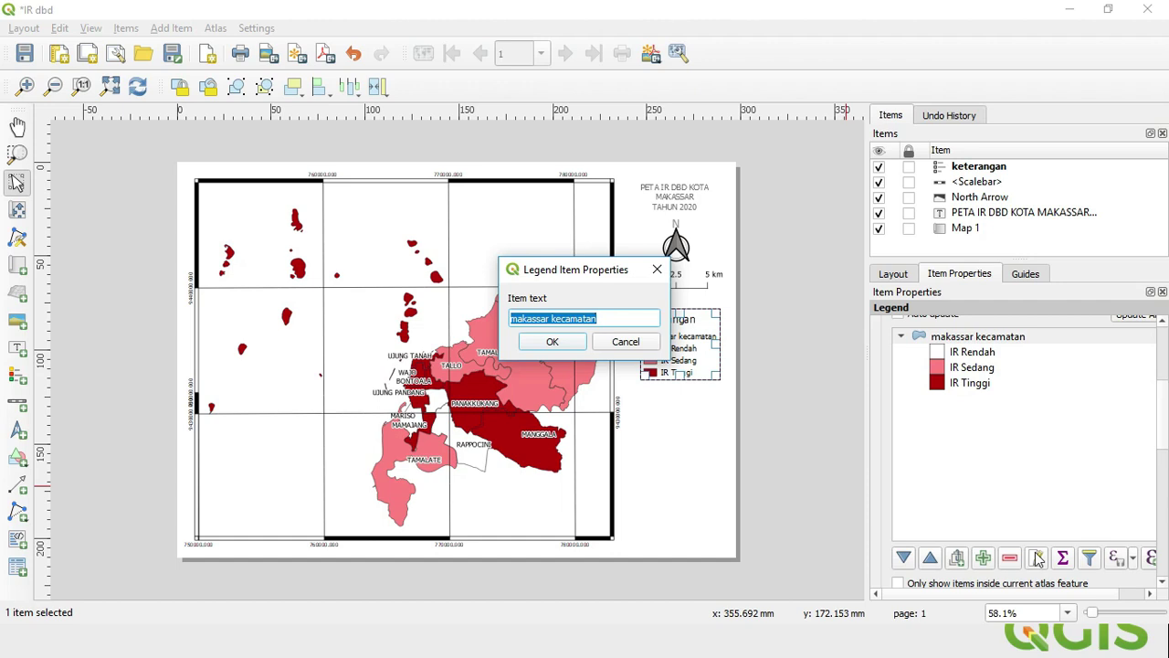
{"action": "type", "text": "Kategori Incidence Rate DBD"}
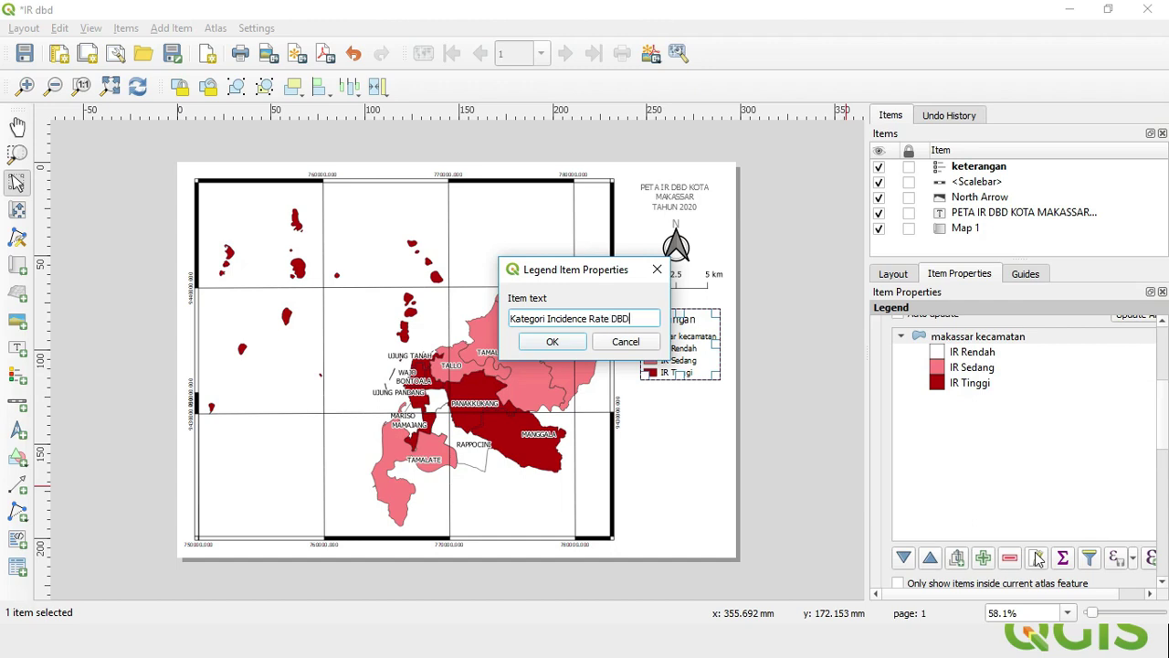
{"action": "left_click", "coordinate": [553, 342]}
- Move the legend left so its widened text fits between the map frame and the page edge, and deselect it
{"action": "left_click", "coordinate": [690, 349]}
{"action": "left_click_drag", "start_coordinate": [690, 348], "coordinate": [673, 348]}
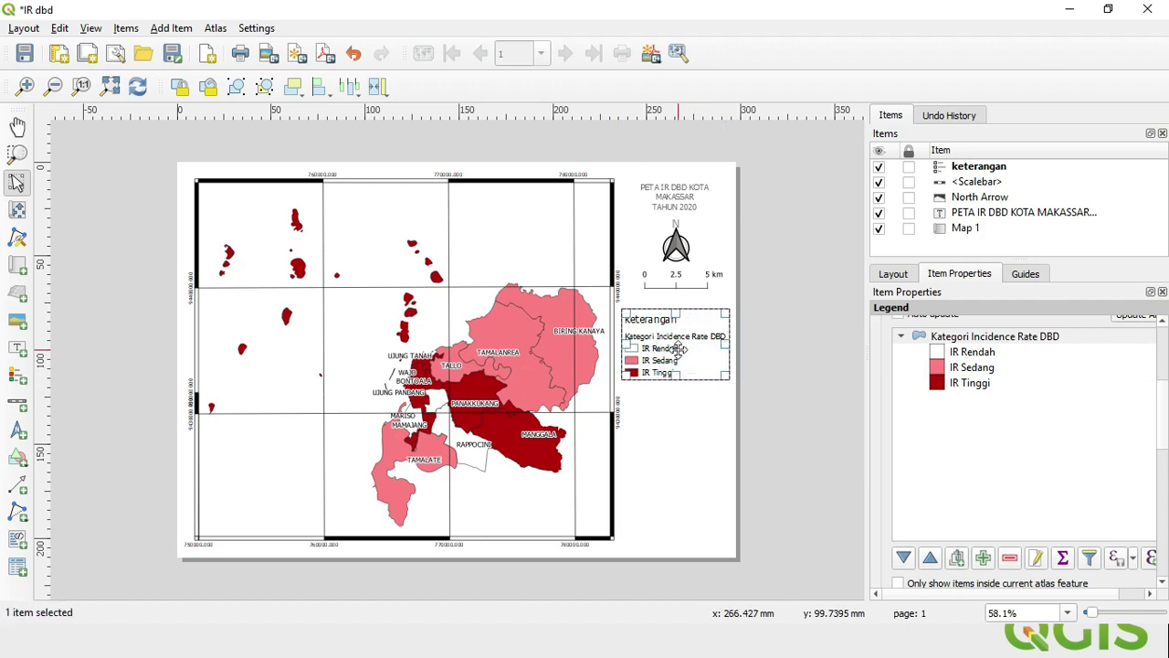
{"action": "left_click", "coordinate": [787, 351]}
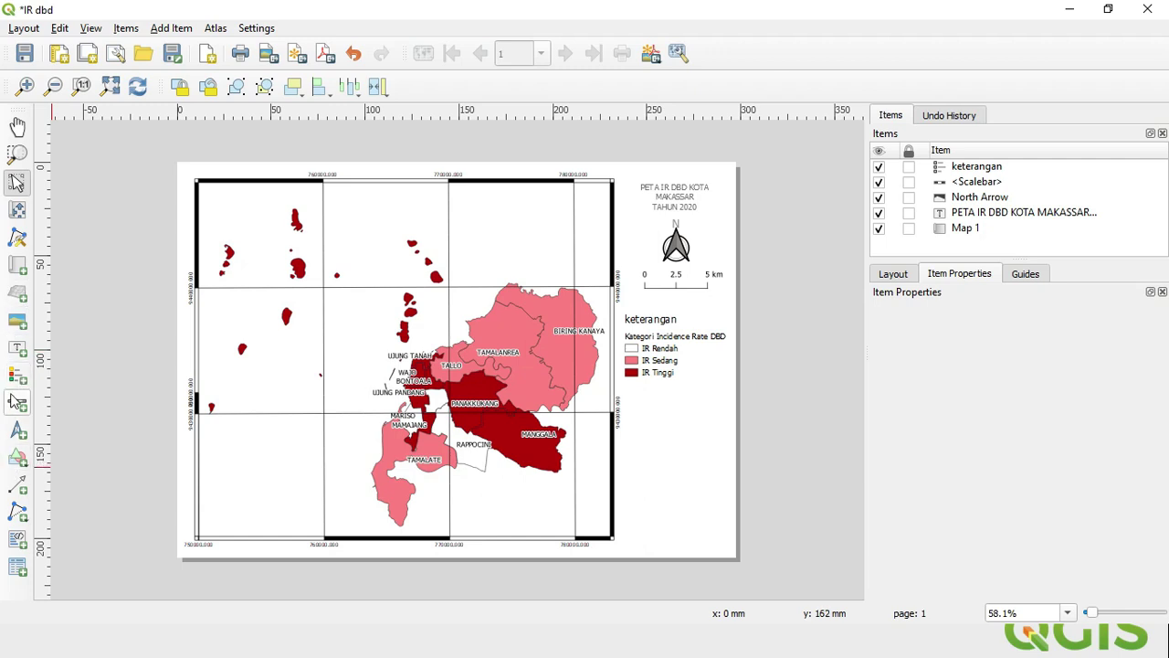
- Place a picture about 39 × 36 mm below the legend and load the "Unhas Logo" image from the "logo penting" folder
{"action": "left_click", "coordinate": [20, 329]}
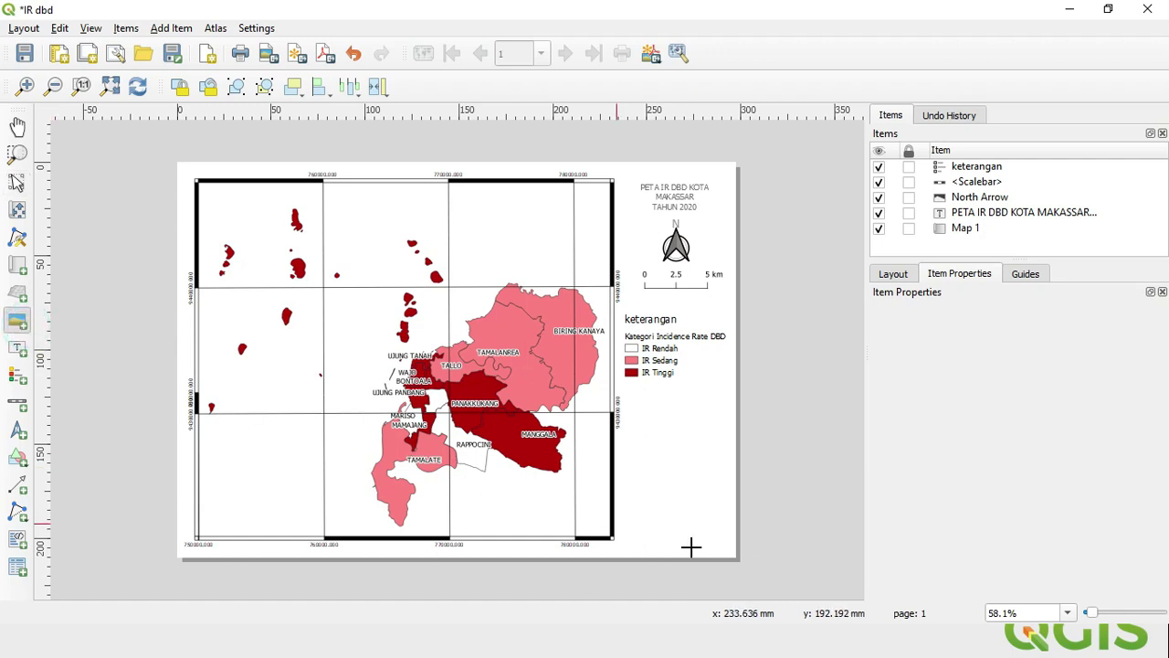
{"action": "left_click_drag", "start_coordinate": [639, 417], "coordinate": [714, 485]}
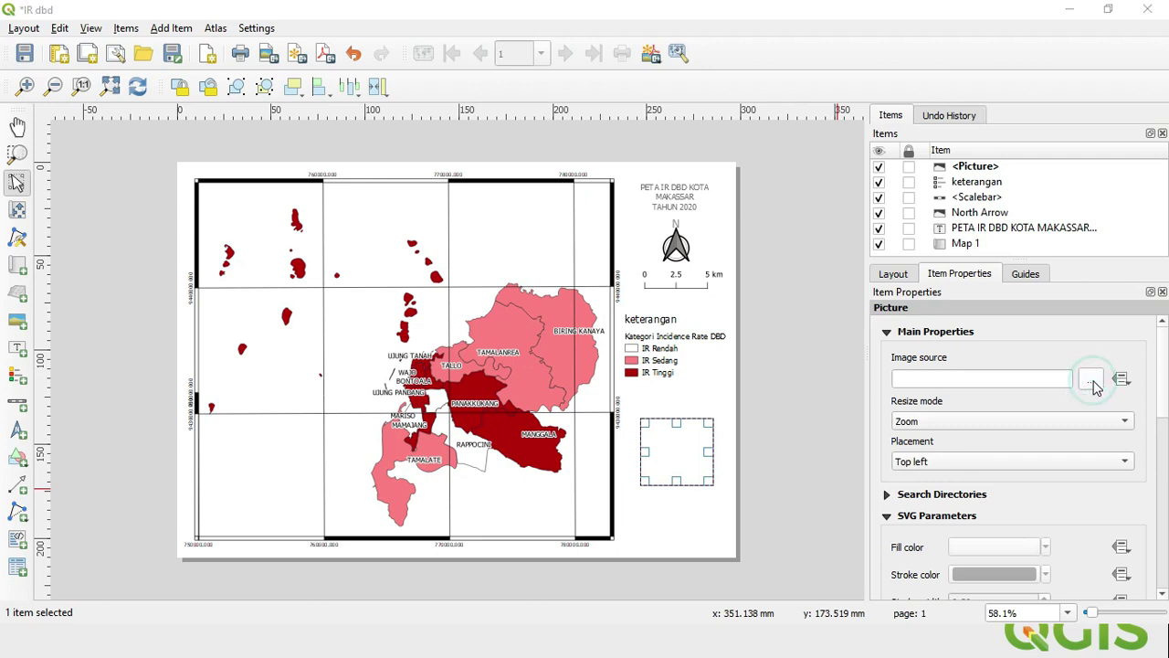
{"action": "left_click", "coordinate": [1094, 383]}
{"action": "left_click", "coordinate": [431, 278]}
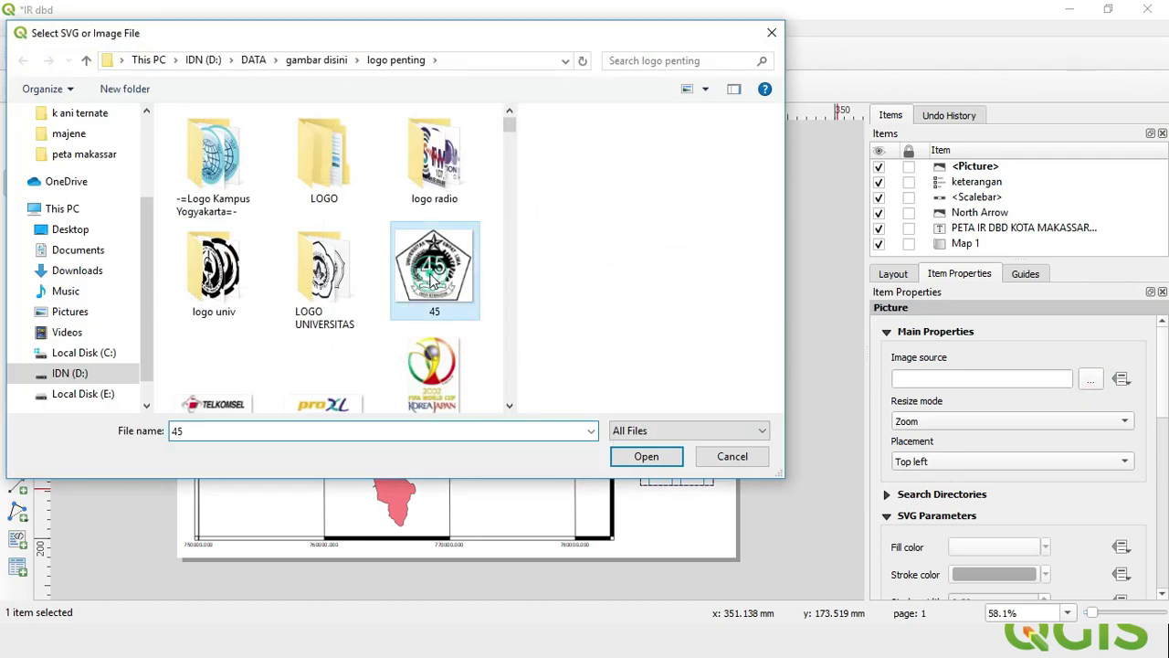
{"action": "scroll", "coordinate": [431, 283], "scroll_direction": "down", "scroll_amount": 5}
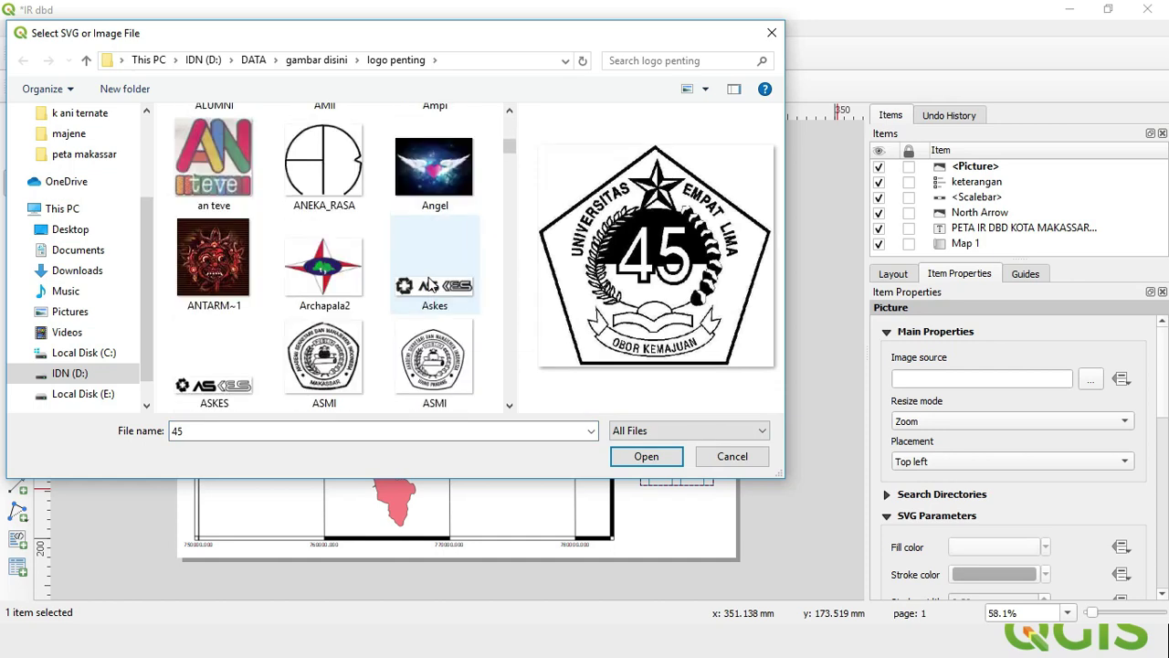
{"action": "key", "text": "k"}
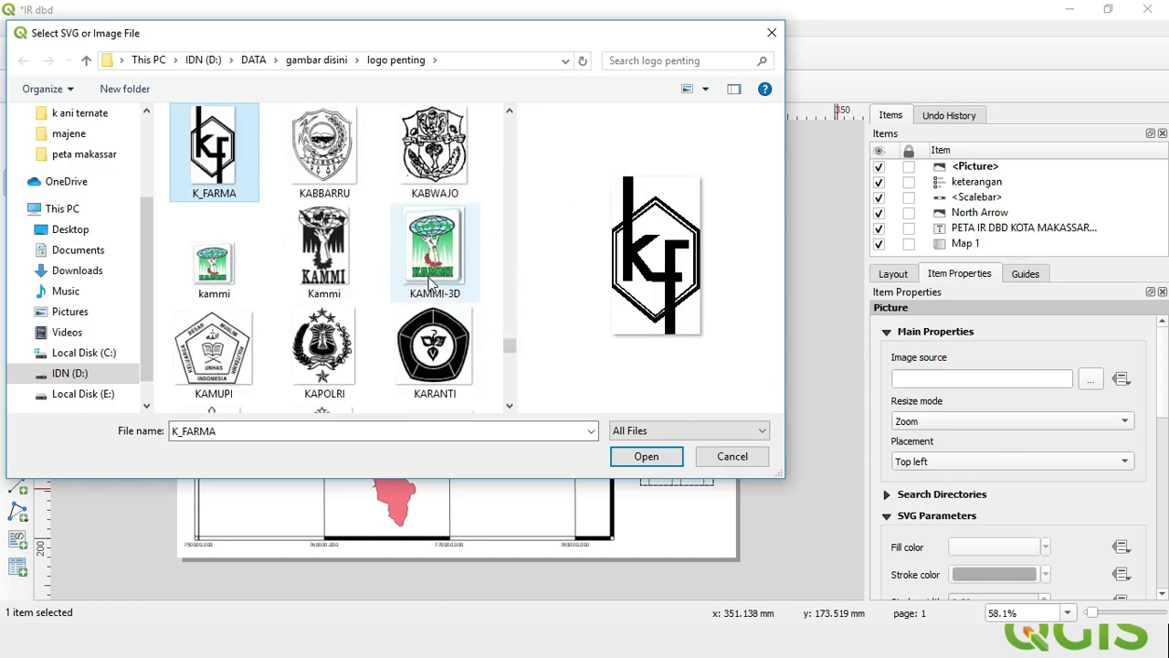
{"action": "key", "text": "e"}
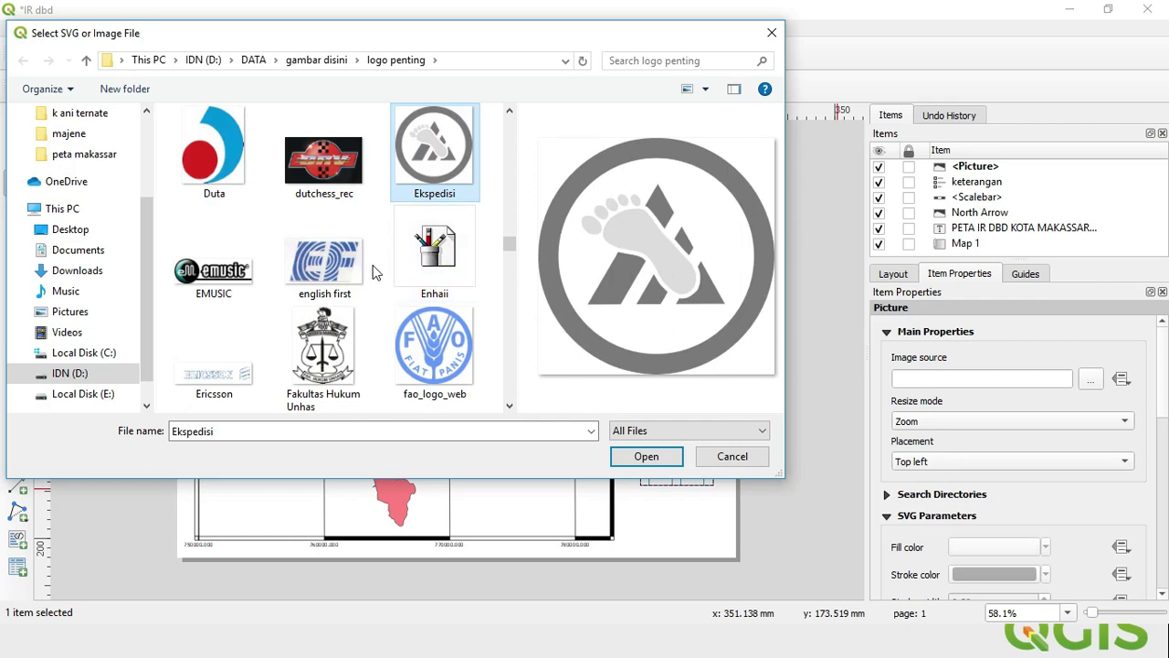
{"action": "key", "text": "u"}
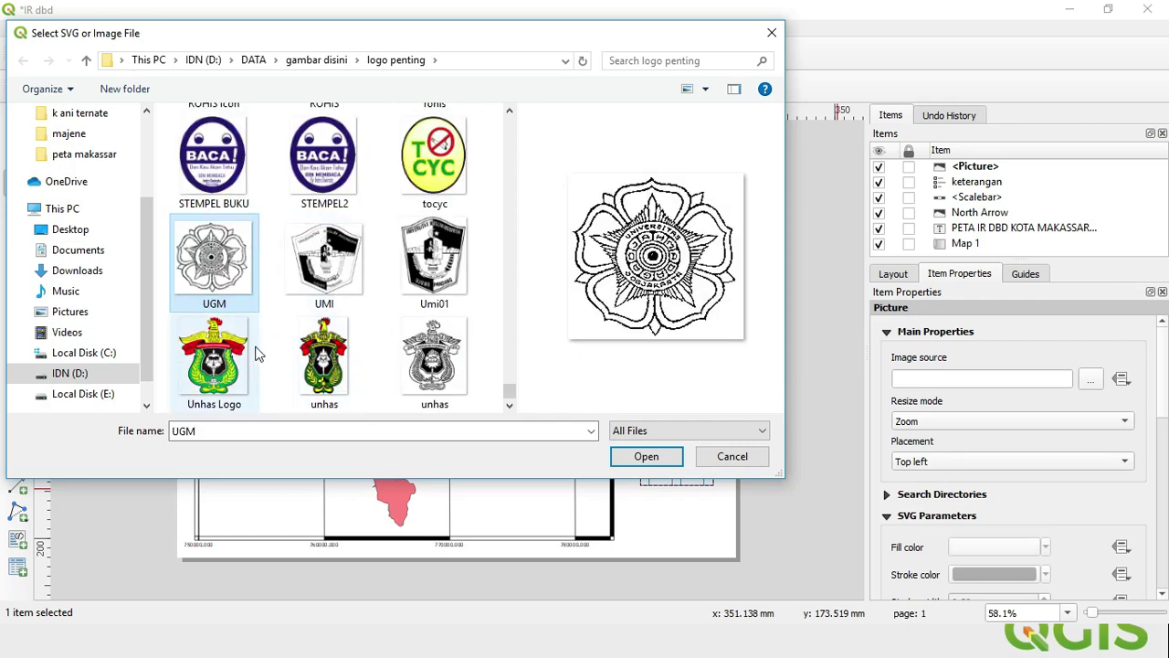
{"action": "left_click", "coordinate": [228, 362]}
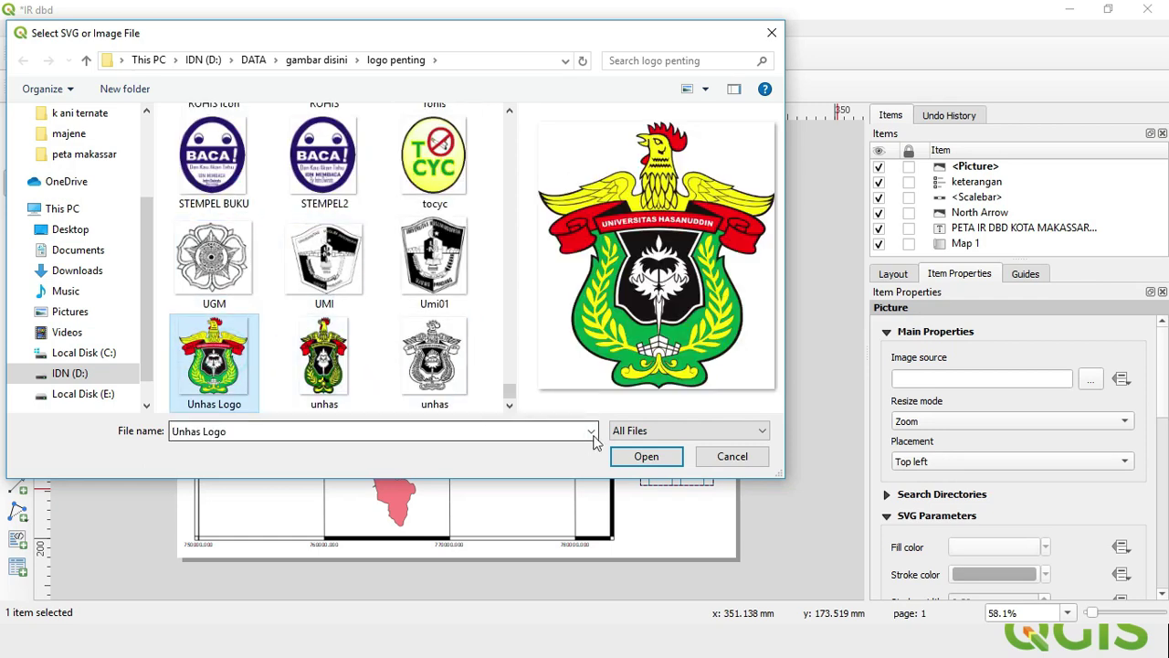
{"action": "left_click", "coordinate": [646, 457]}
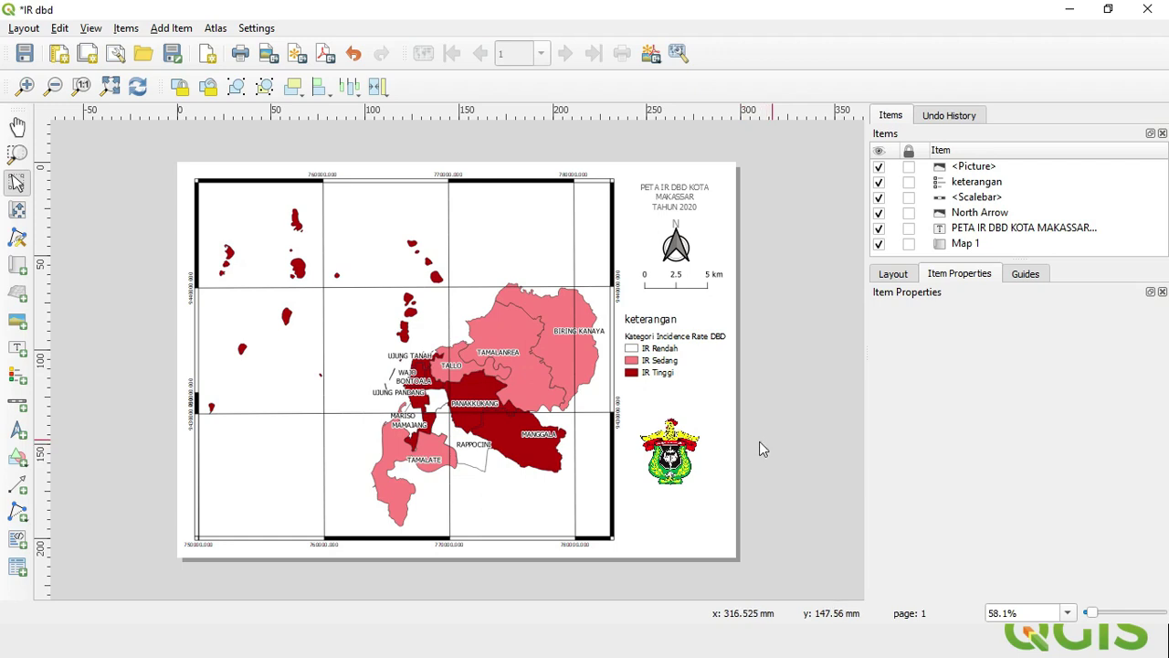
{"action": "left_click", "coordinate": [15, 351]}
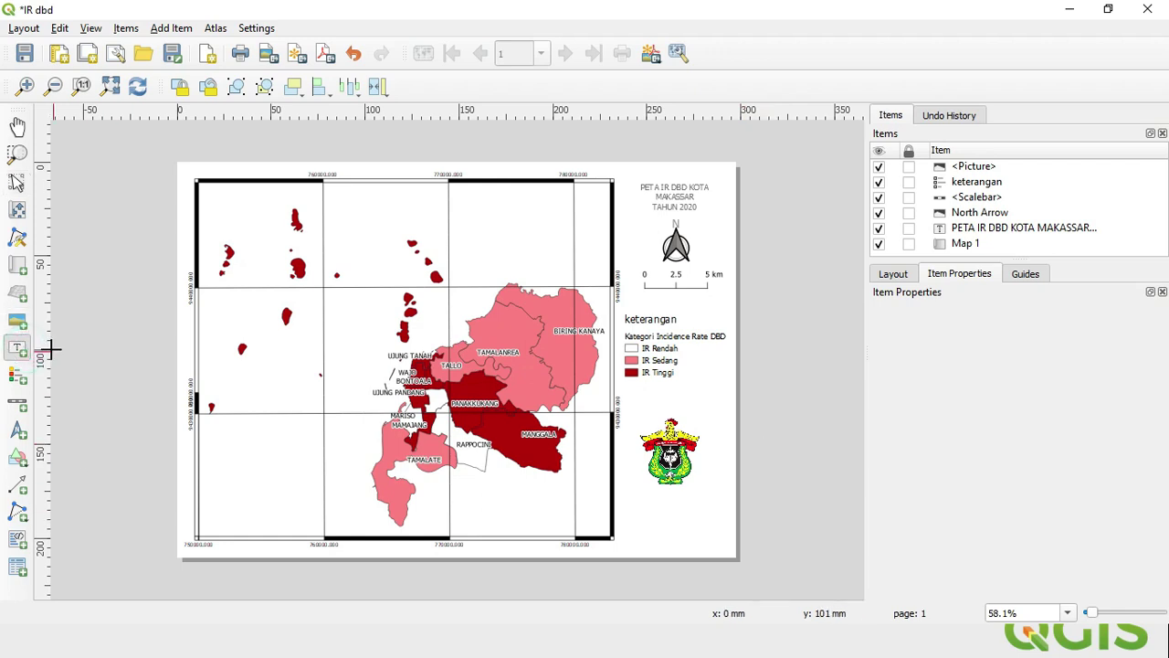
{"action": "left_click", "coordinate": [639, 508]}
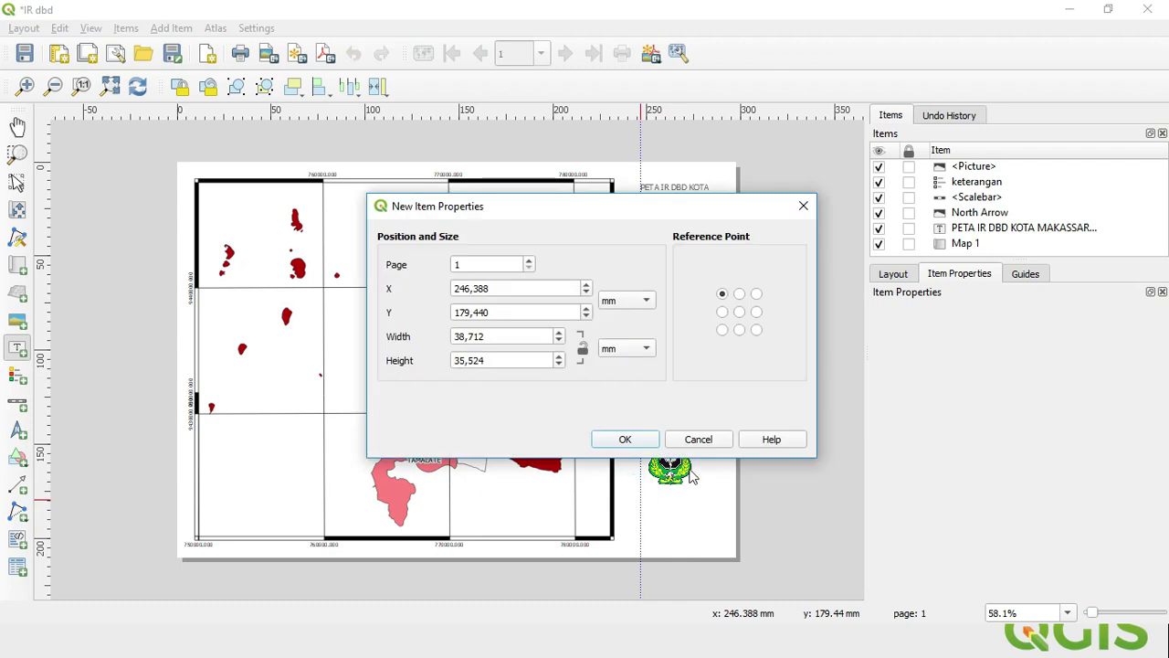
{"action": "left_click", "coordinate": [698, 439]}
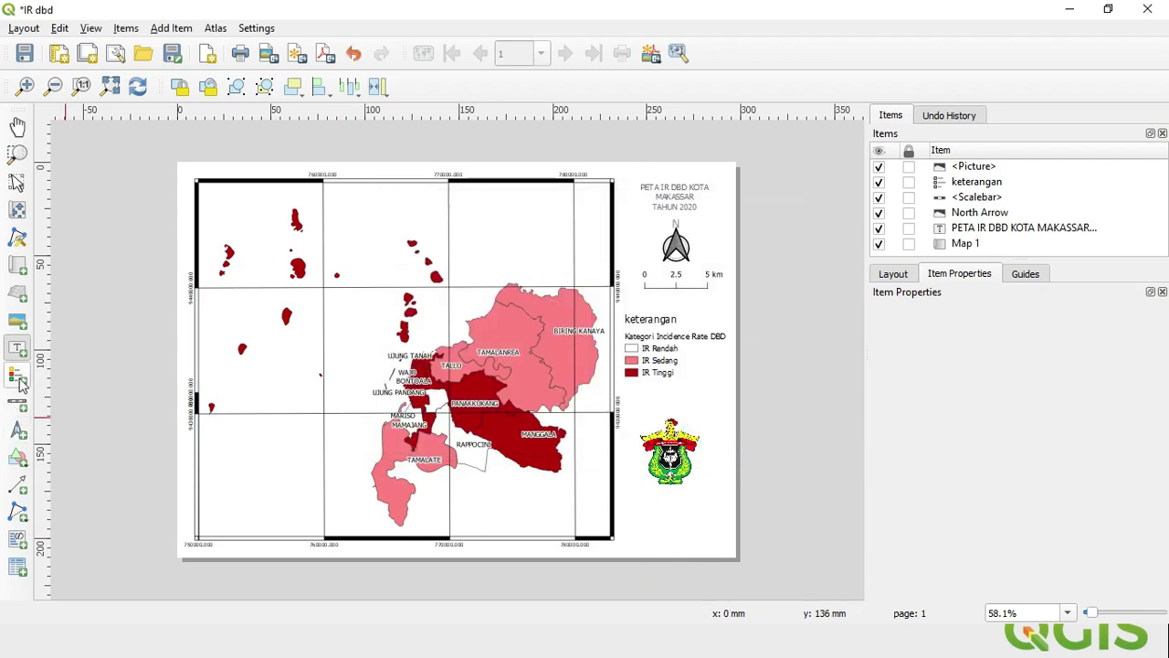
- Add a label directly below the logo reading "DIBUAT OLEH :" with the map author's full name on the second line
{"action": "left_click", "coordinate": [18, 348]}
{"action": "left_click_drag", "start_coordinate": [636, 492], "coordinate": [723, 512]}
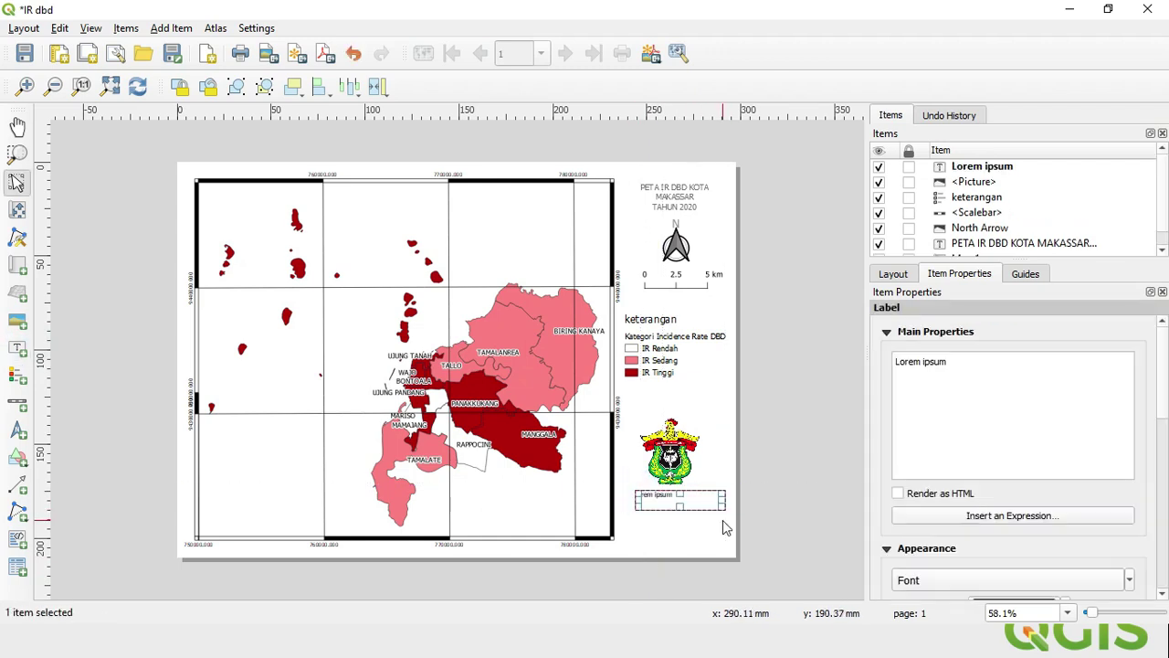
{"action": "left_click_drag", "start_coordinate": [976, 369], "coordinate": [902, 361]}
{"action": "left_click", "coordinate": [915, 355]}
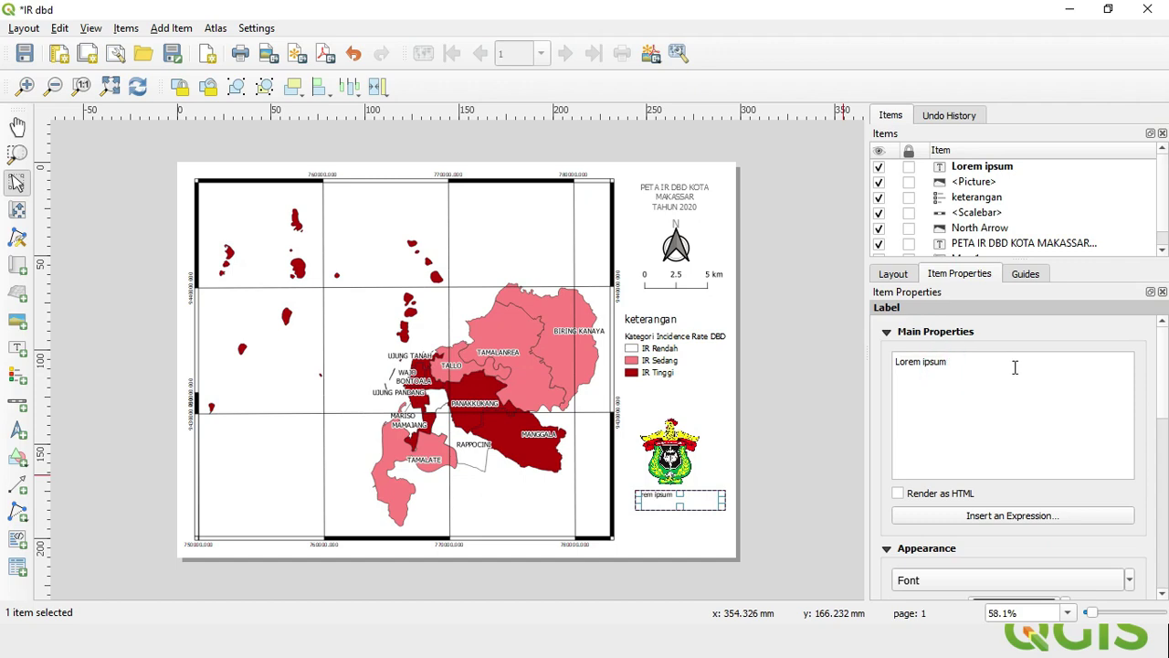
{"action": "key", "text": "ctrl+shift+Left"}
{"action": "key", "text": "ctrl+shift+Left"}
{"action": "key", "text": "BackSpace"}
{"action": "type", "text": "d"}
{"action": "key", "text": "BackSpace"}
{"action": "type", "text": "DIBUAT OLE"}
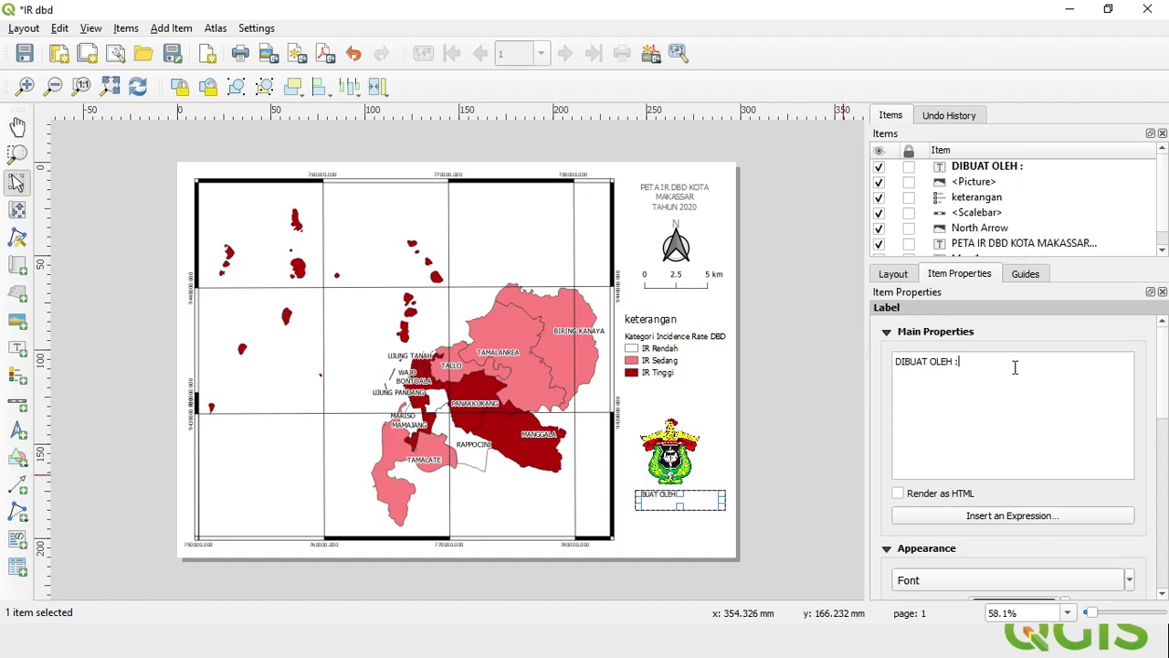
{"action": "type", "text": "H :"}
{"action": "key", "text": "Return"}
{"action": "type", "text": "INDRA DWINATA"}
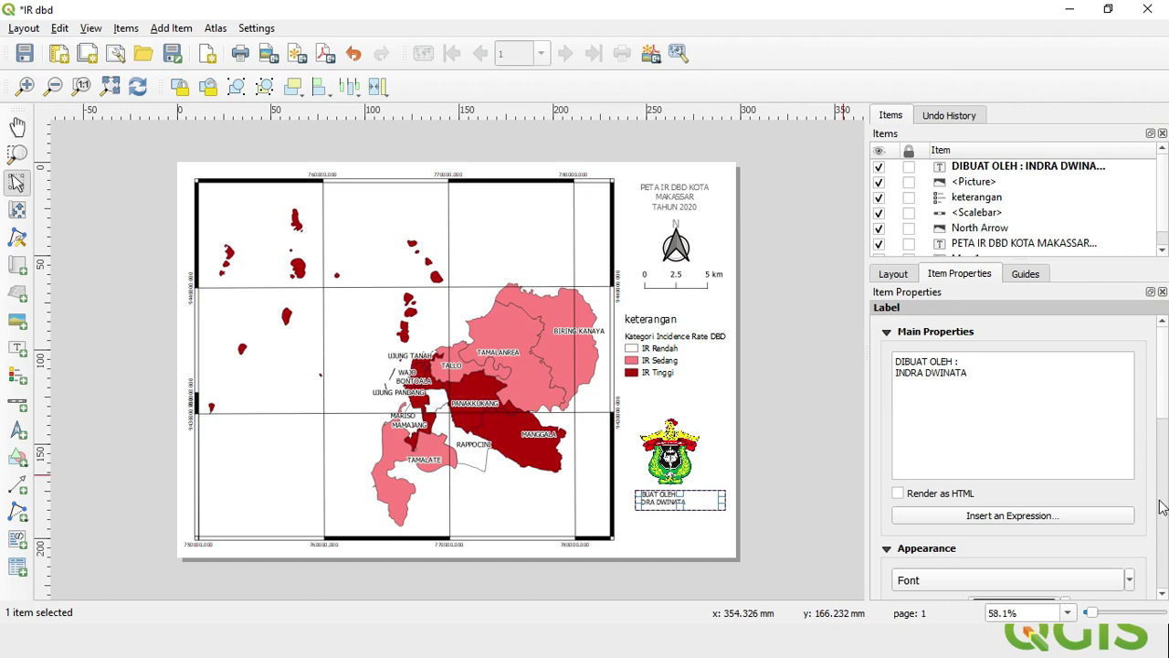
- Set the font size of the author label to 12
{"action": "scroll", "coordinate": [1152, 374], "scroll_direction": "down", "scroll_amount": 3}
{"action": "scroll", "coordinate": [1165, 411], "scroll_direction": "down", "scroll_amount": 3}
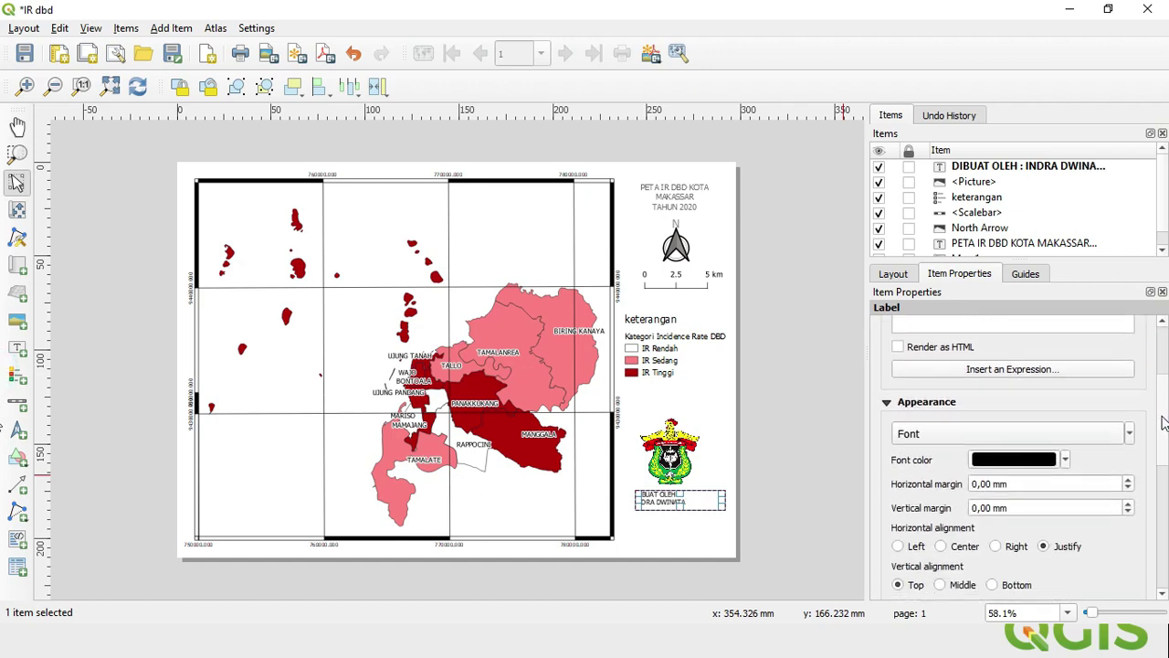
{"action": "left_click", "coordinate": [960, 391]}
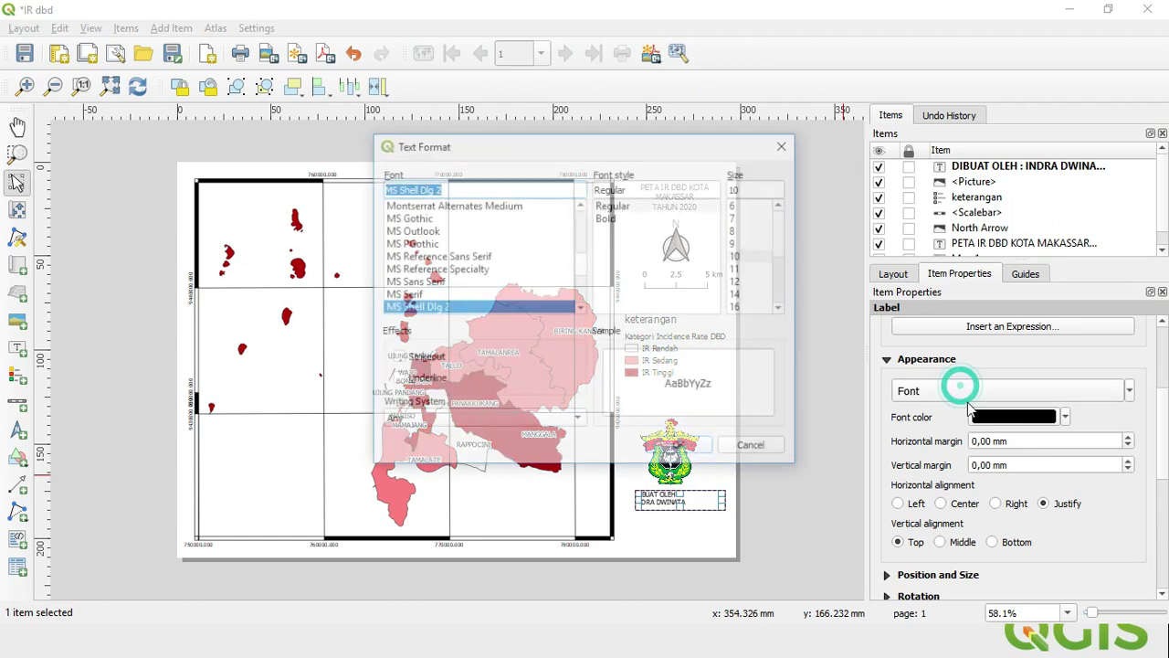
{"action": "left_click", "coordinate": [740, 281]}
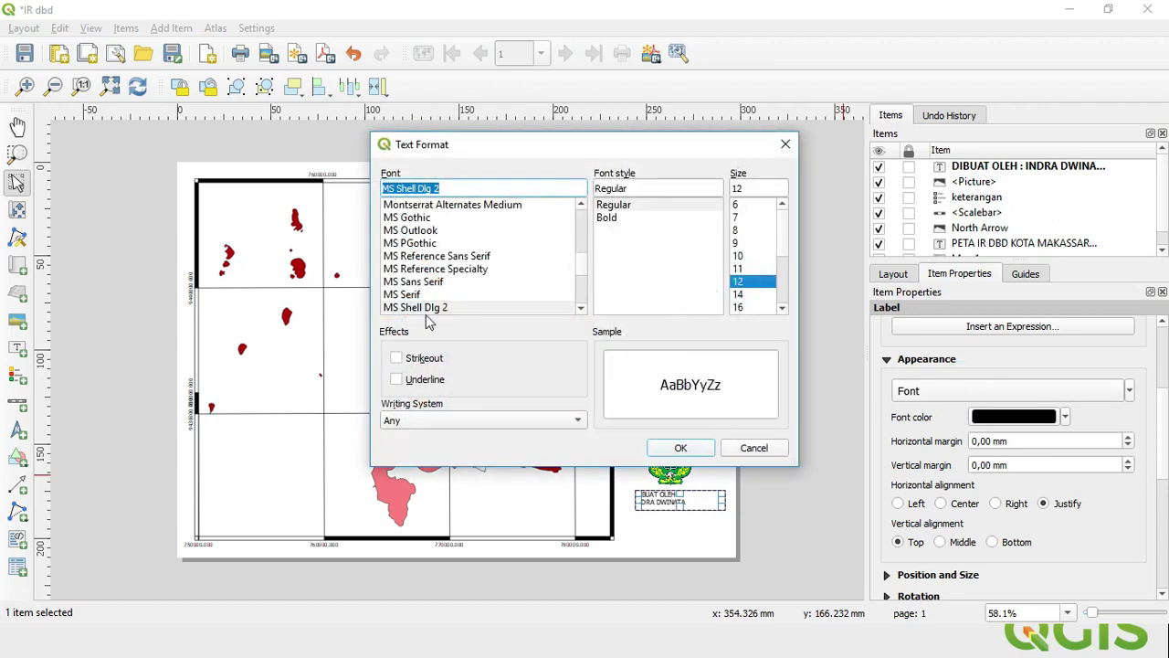
{"action": "left_click", "coordinate": [681, 448]}
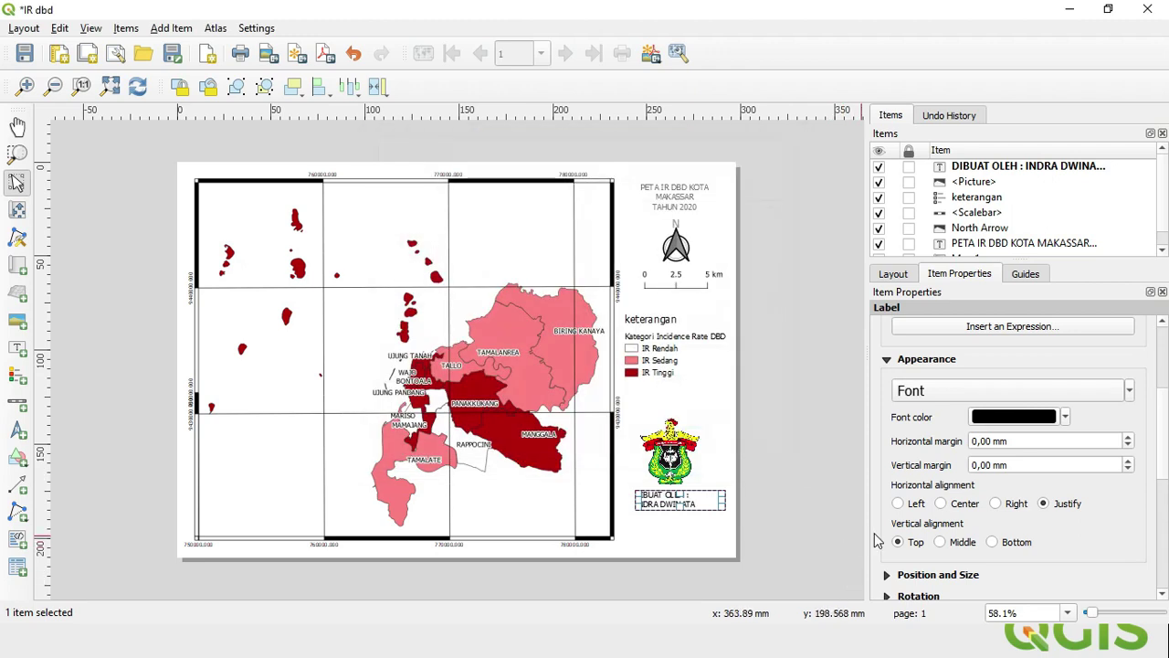
- Center the author label's text horizontally, move the label slightly down from the logo and deselect it
{"action": "left_click", "coordinate": [941, 504]}
{"action": "left_click", "coordinate": [791, 536]}
{"action": "mouse_move", "coordinate": [678, 501]}
{"action": "left_mouse_down"}
{"action": "mouse_move", "coordinate": [689, 505]}
{"action": "mouse_move", "coordinate": [680, 516]}
{"action": "left_mouse_up"}
{"action": "left_click", "coordinate": [758, 456]}
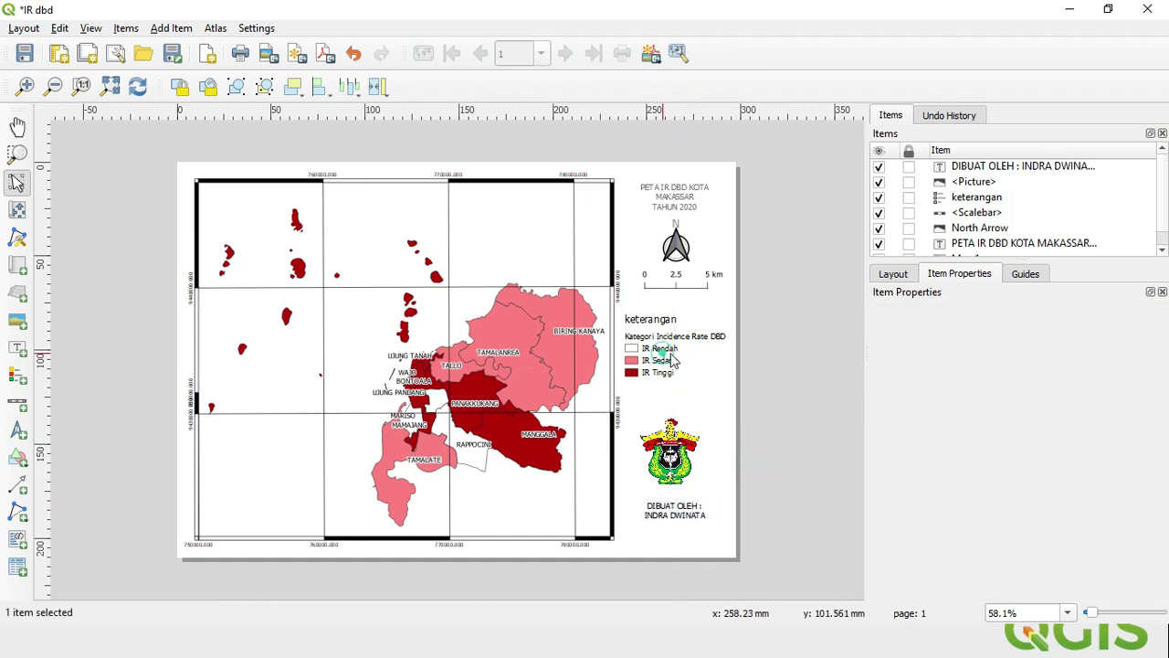
- Nudge the legend slightly right and down between the map frame and the page edge, and deselect it
{"action": "left_click", "coordinate": [665, 358]}
{"action": "key", "text": "Right"}
{"action": "key", "text": "Down"}
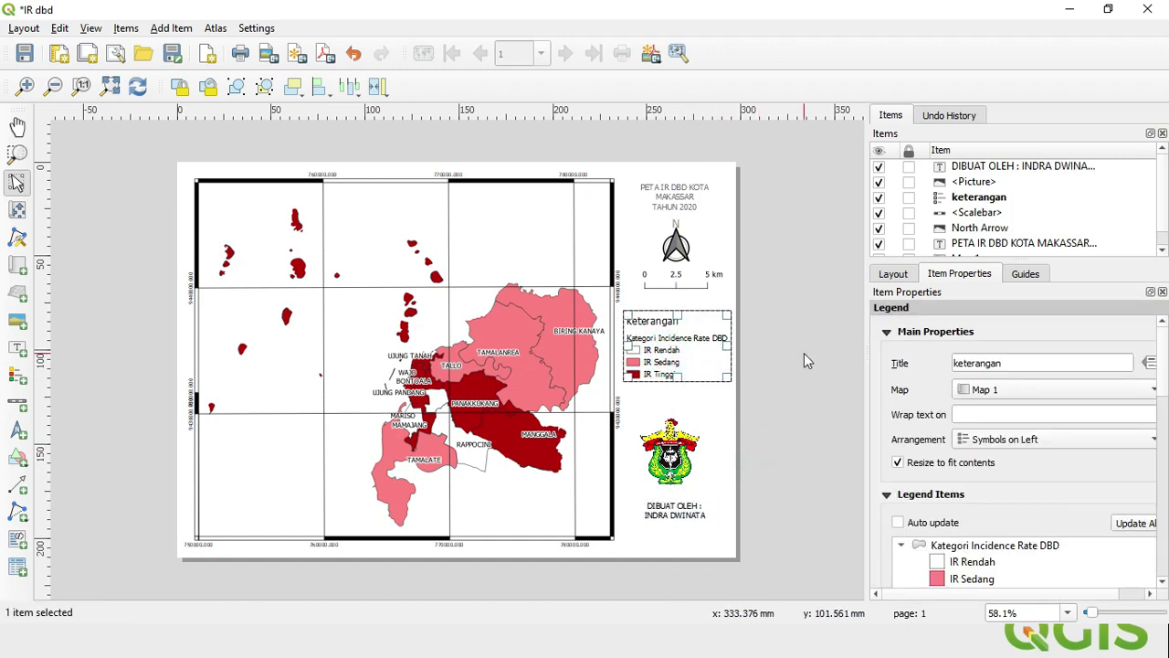
{"action": "left_click", "coordinate": [801, 358]}
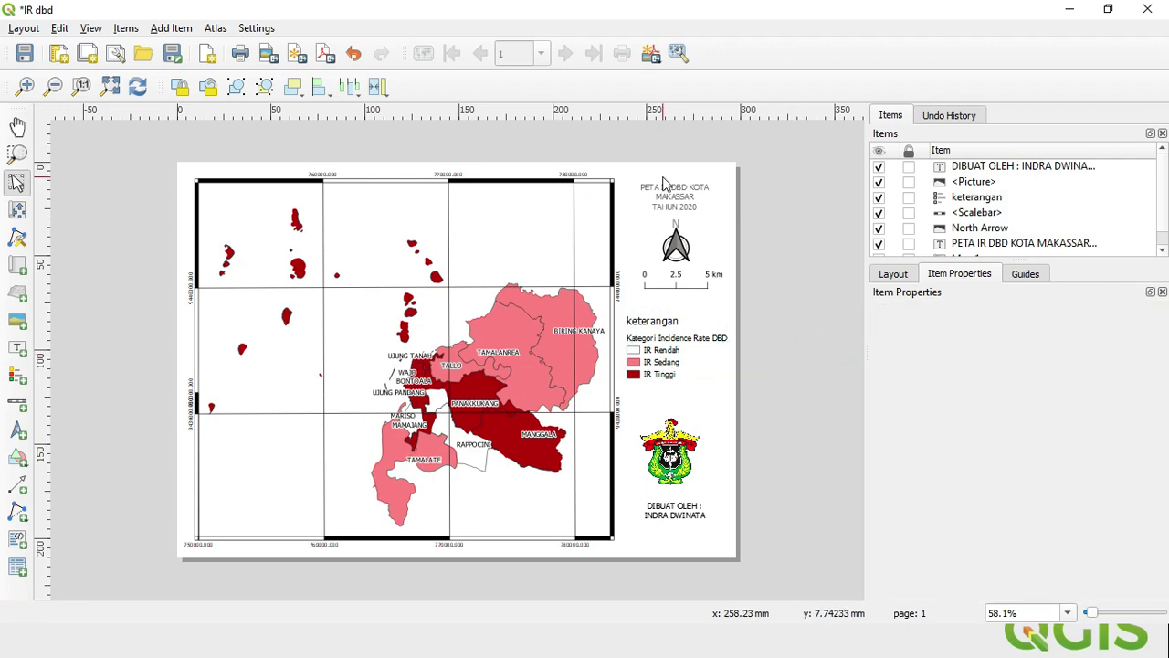
- Make the font of the map title label "PETA IR DBD KOTA MAKASSAR TAHUN 2020" bold and deselect it
{"action": "left_click", "coordinate": [669, 203]}
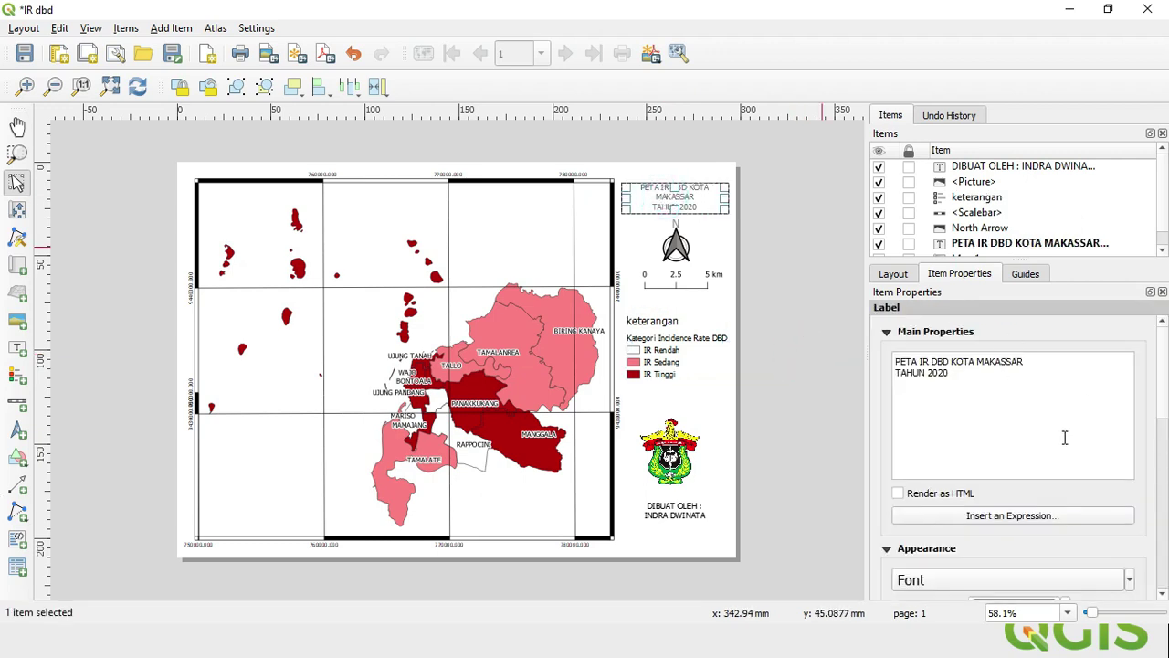
{"action": "scroll", "coordinate": [1050, 493], "scroll_direction": "down", "scroll_amount": 2}
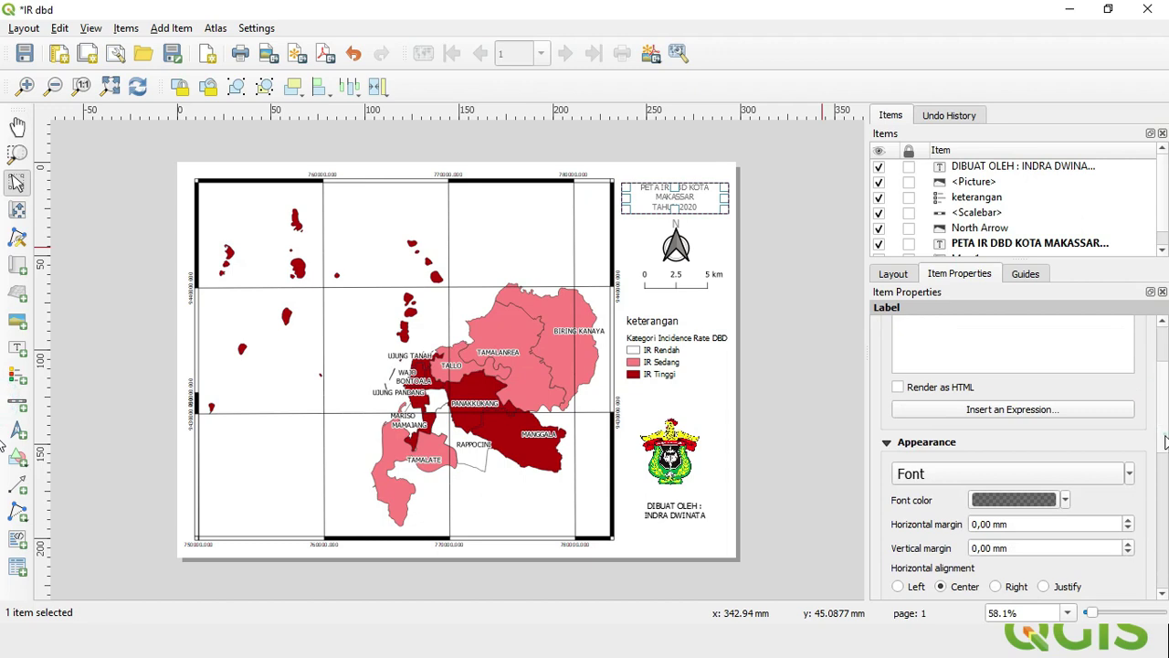
{"action": "left_click", "coordinate": [950, 472]}
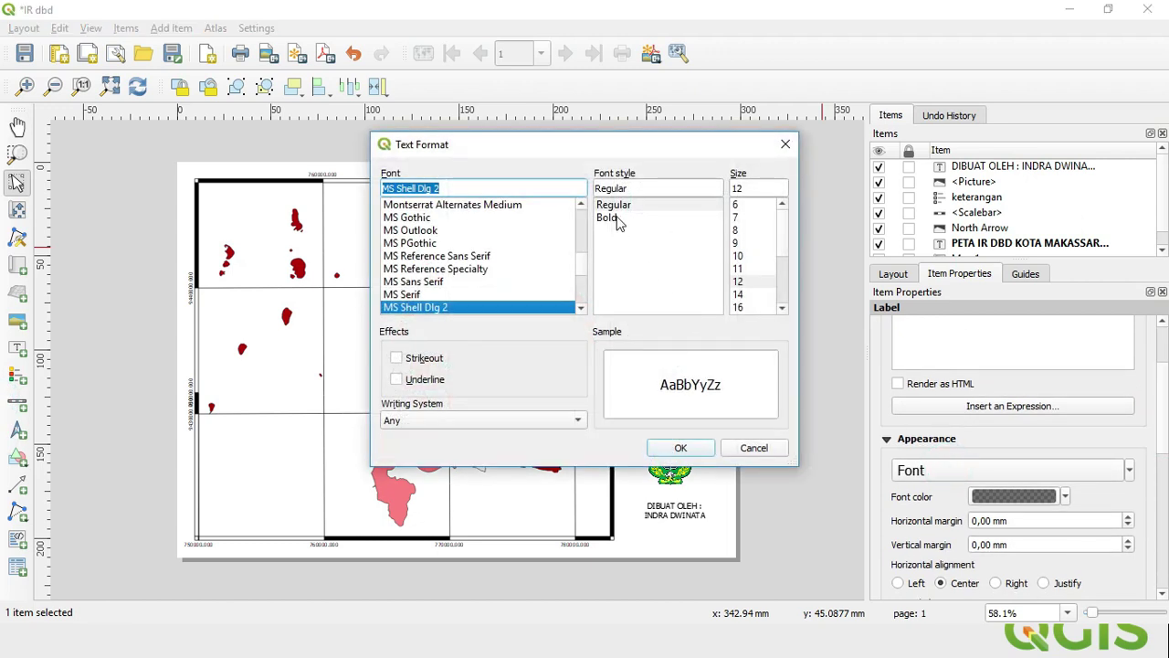
{"action": "left_click", "coordinate": [610, 217]}
{"action": "left_click", "coordinate": [680, 447]}
{"action": "left_click", "coordinate": [811, 395]}
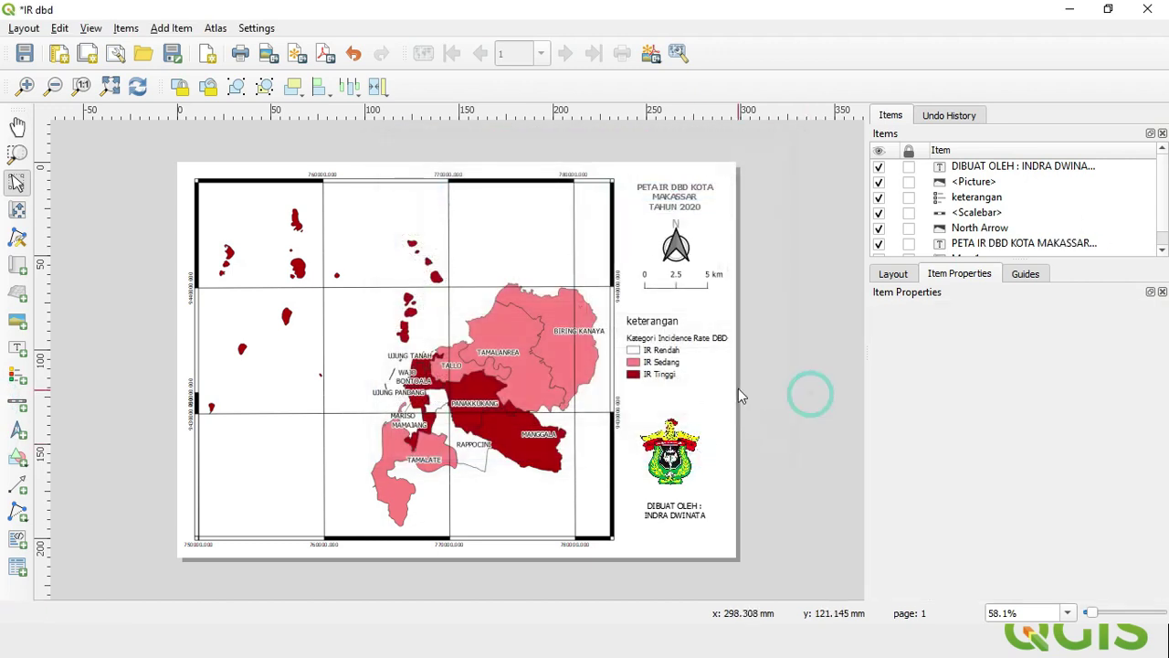
{"action": "left_click", "coordinate": [685, 205]}
{"action": "left_click", "coordinate": [752, 347]}
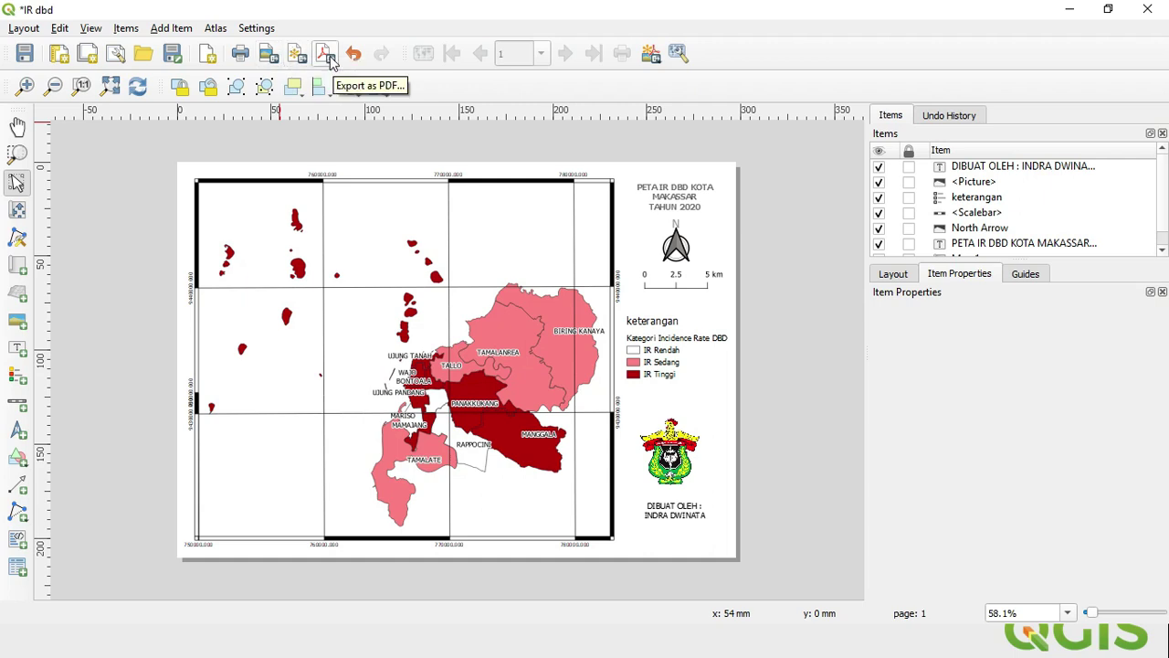
- Export the layout as a 300 dpi JPEG image named "IR dbd MKSR" in the "peta makassar" folder
{"action": "left_click", "coordinate": [268, 57]}
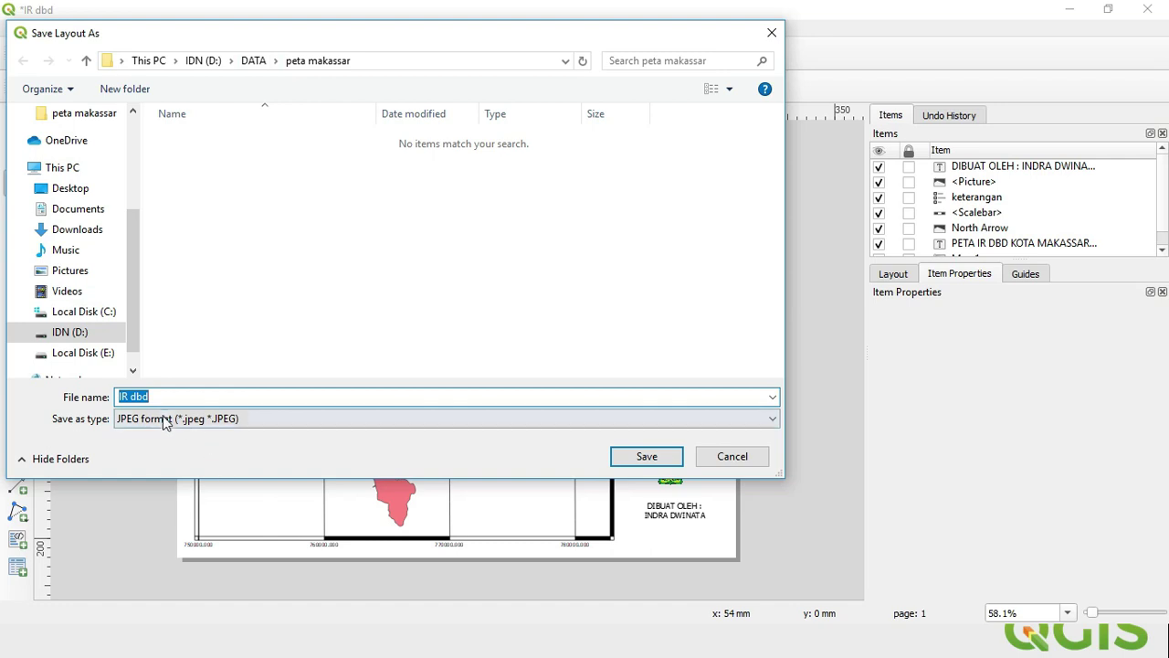
{"action": "left_click", "coordinate": [184, 403]}
{"action": "type", "text": "MKSR"}
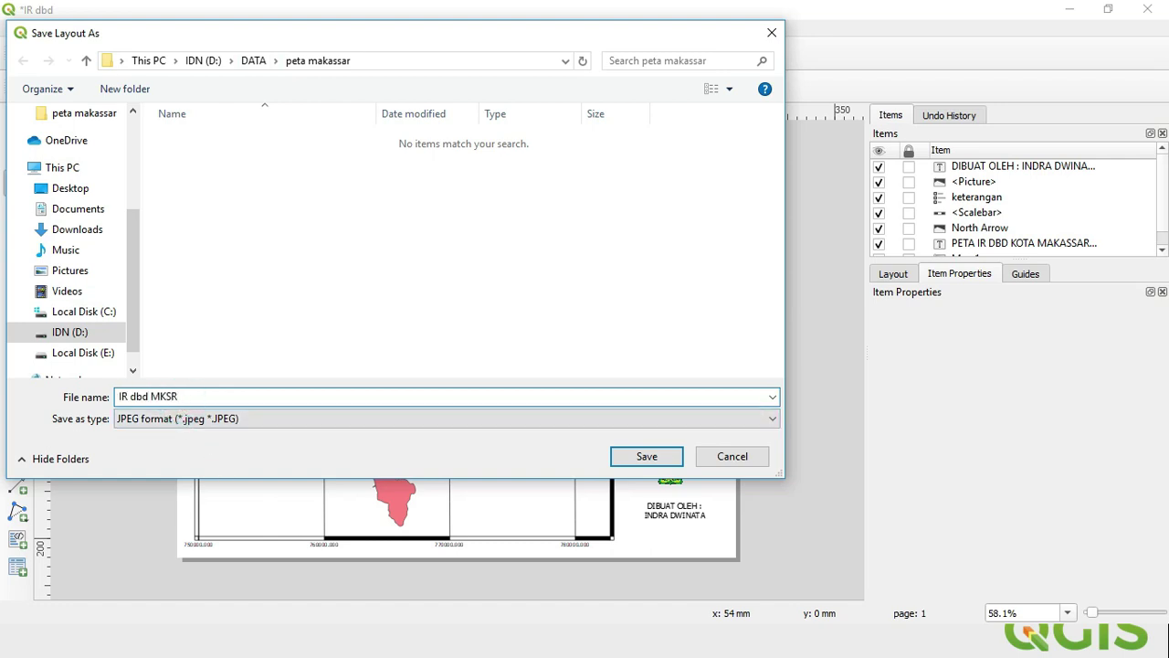
{"action": "left_click", "coordinate": [662, 464]}
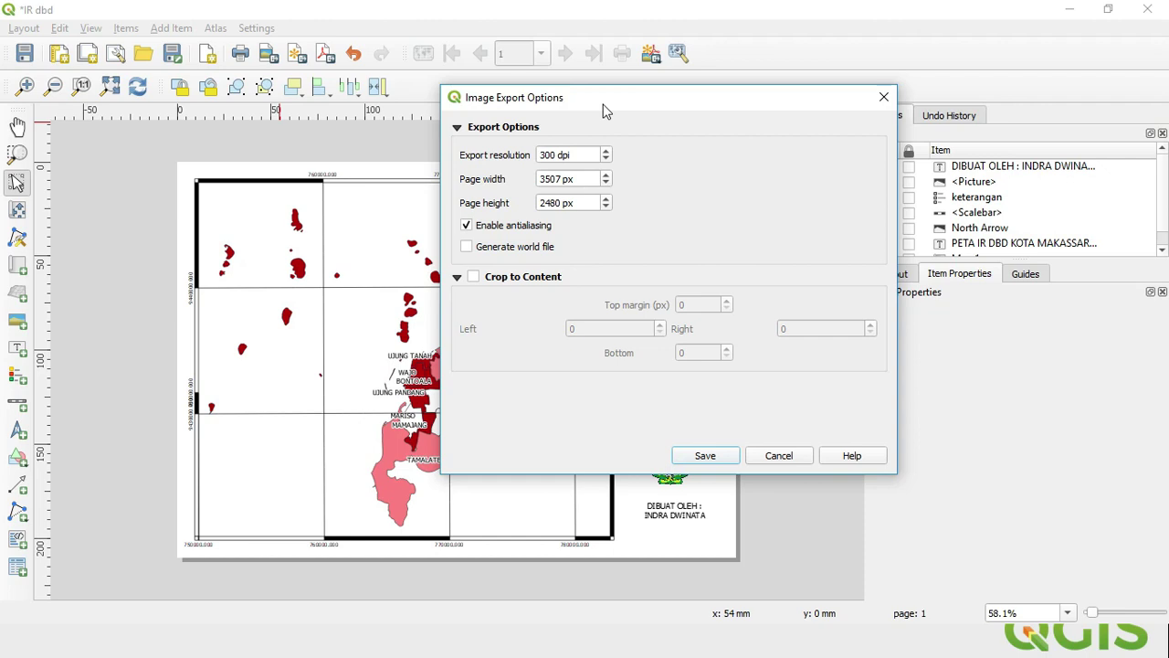
{"action": "left_click", "coordinate": [705, 456]}
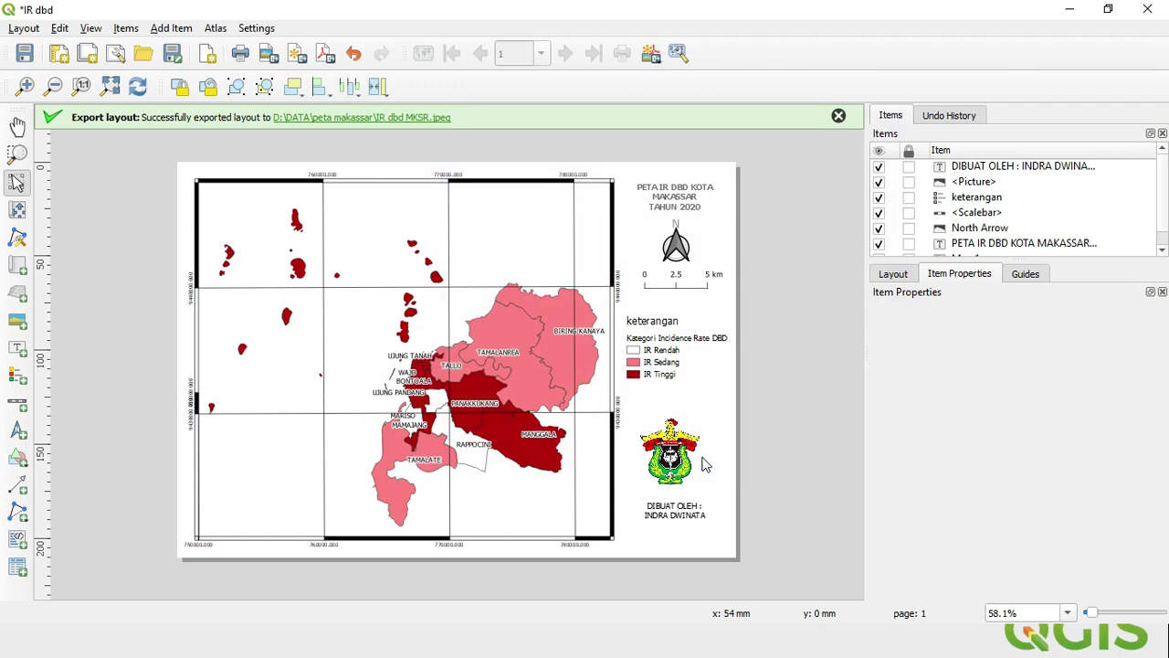
- Open the folder of the exported layout and view the "IR dbd MKSR" image
{"action": "left_click", "coordinate": [408, 119]}
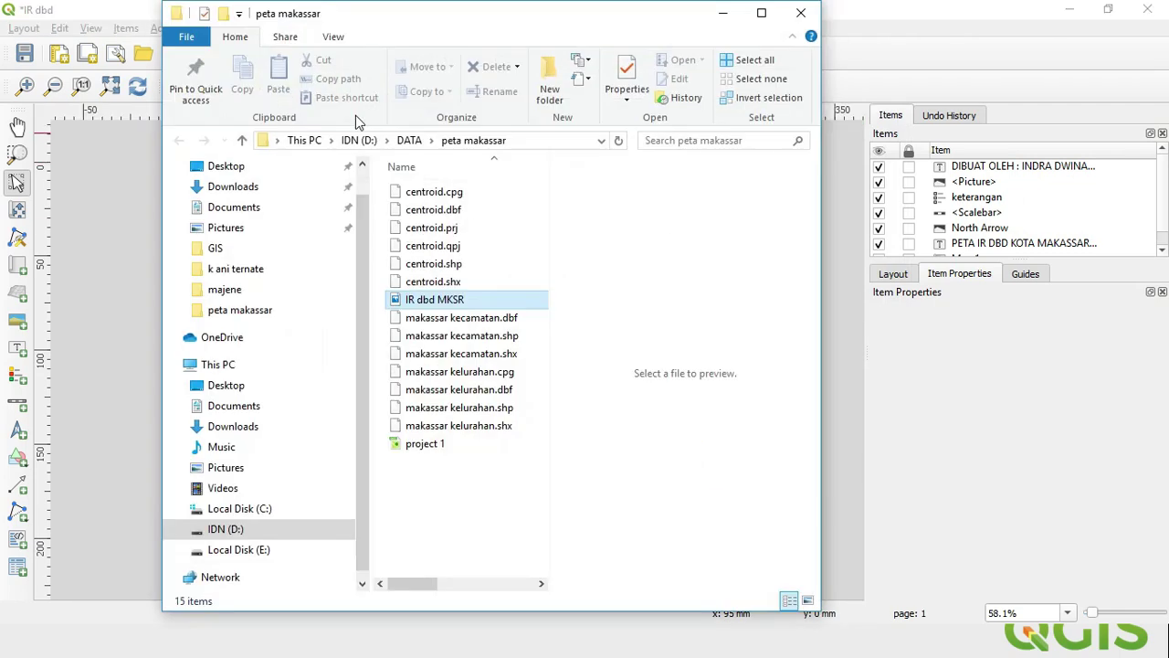
{"action": "double_click", "coordinate": [451, 306]}
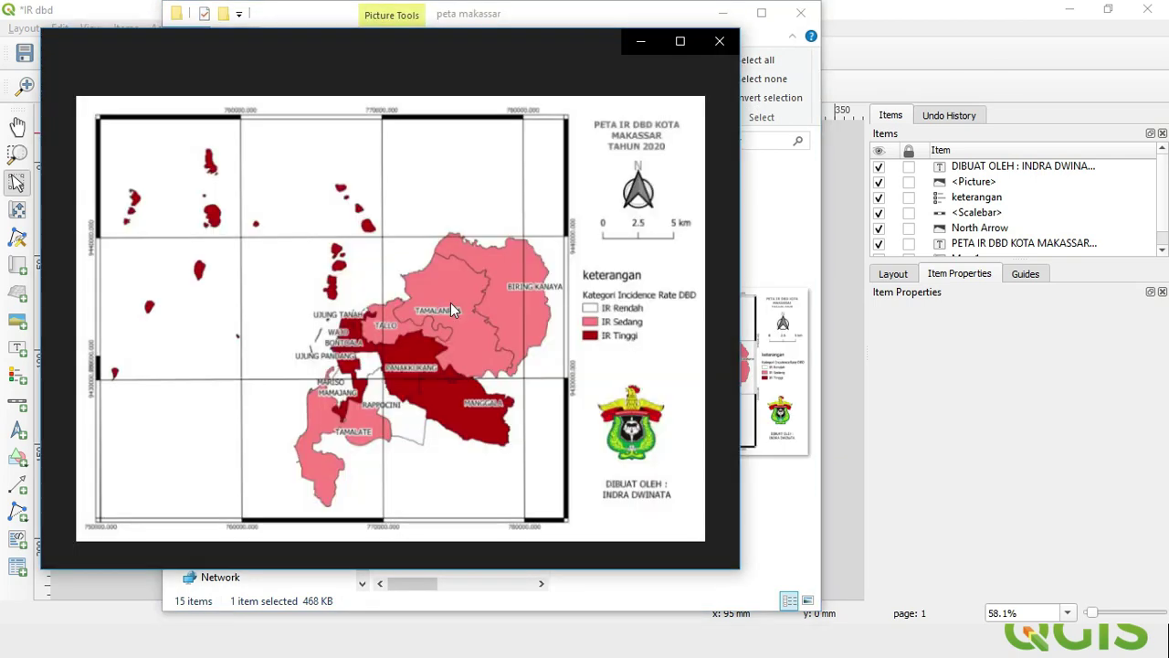